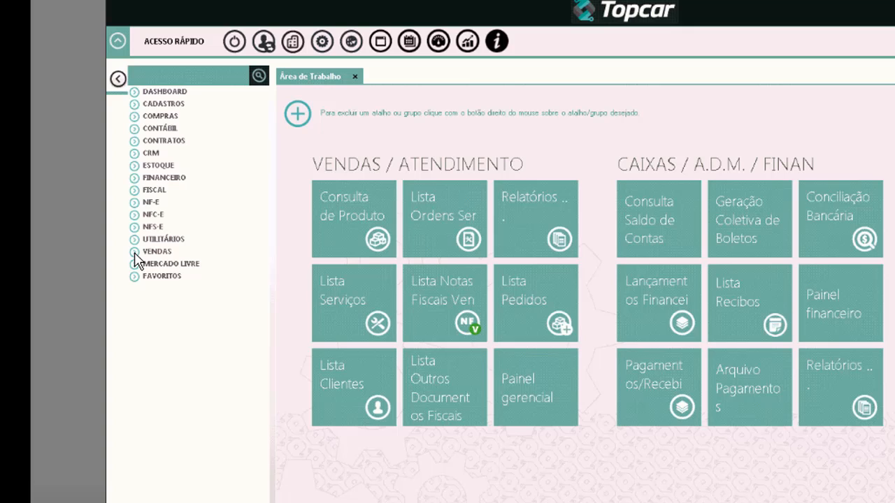
- Expand the VENDAS node to list entries such as Clientes, Pedidos and Ordens serviços
{"action": "left_click", "coordinate": [135, 252]}
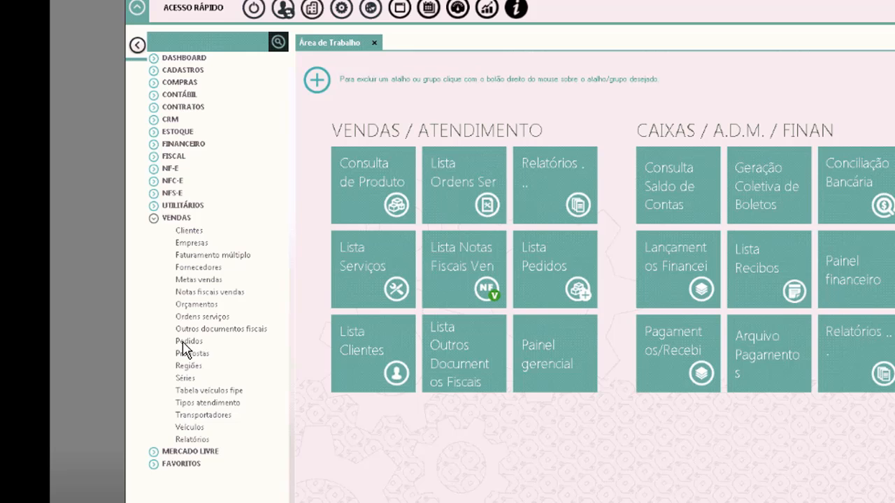
- Try adding Pedidos to the VENDAS / ATENDIMENTO shortcuts, then open Consulta de Produto
{"action": "left_click_drag", "start_coordinate": [202, 346], "coordinate": [594, 162]}
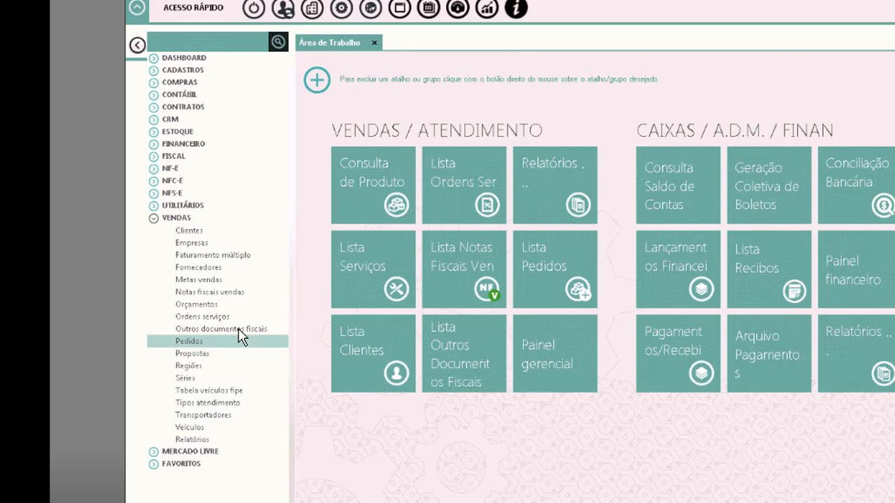
{"action": "left_click_drag", "start_coordinate": [240, 337], "coordinate": [522, 133]}
{"action": "left_click", "coordinate": [378, 182]}
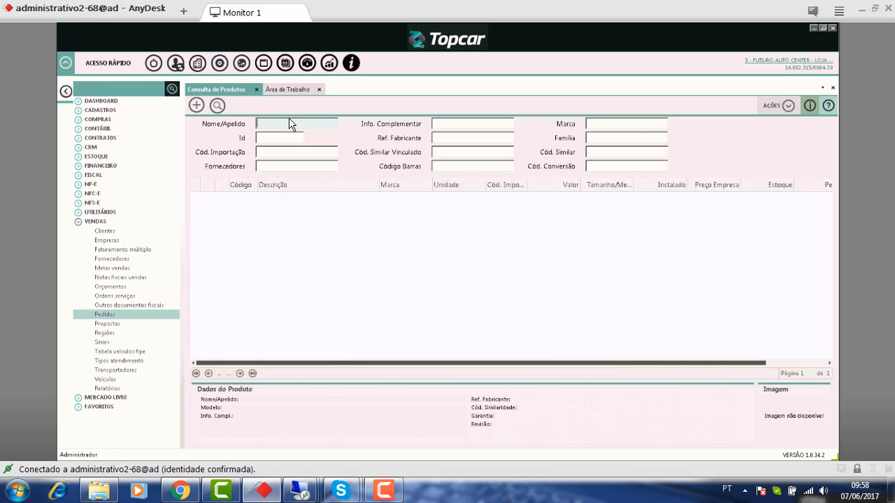
- Search products by name 175/70 to list the 175/70/13 tyres with prices and stock
{"action": "type", "text": "175/70/"}
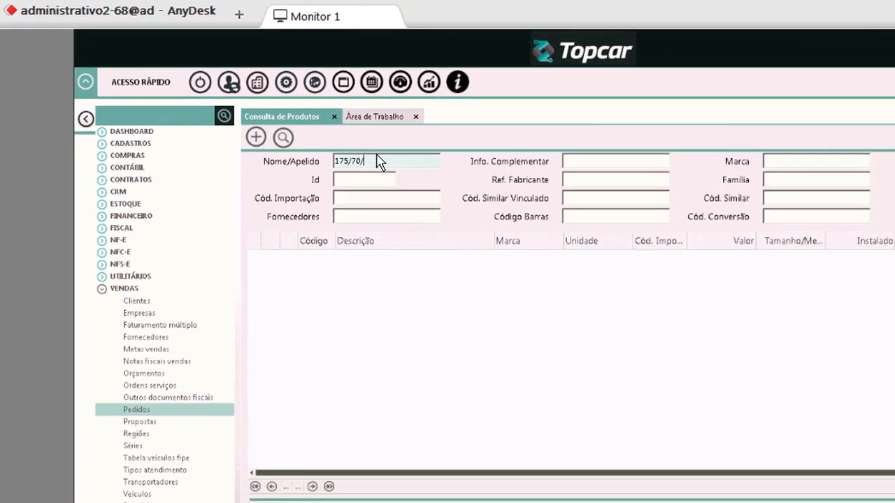
{"action": "key", "text": "Return"}
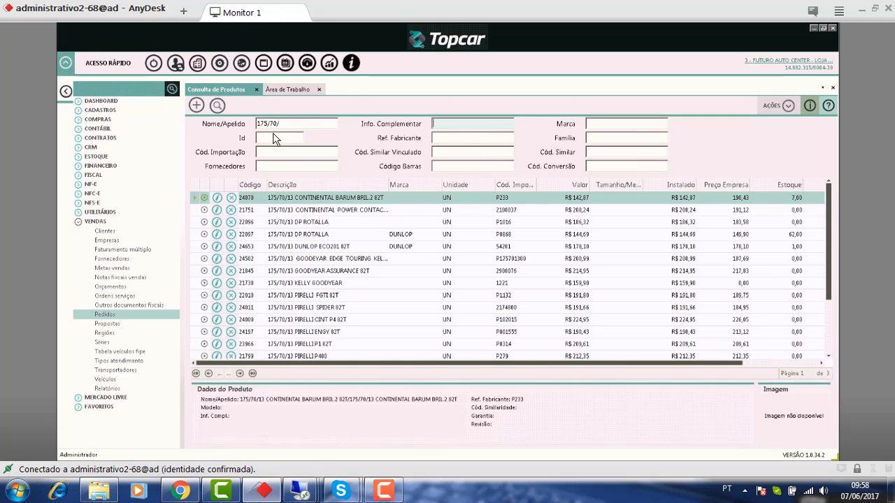
{"action": "left_click", "coordinate": [246, 124]}
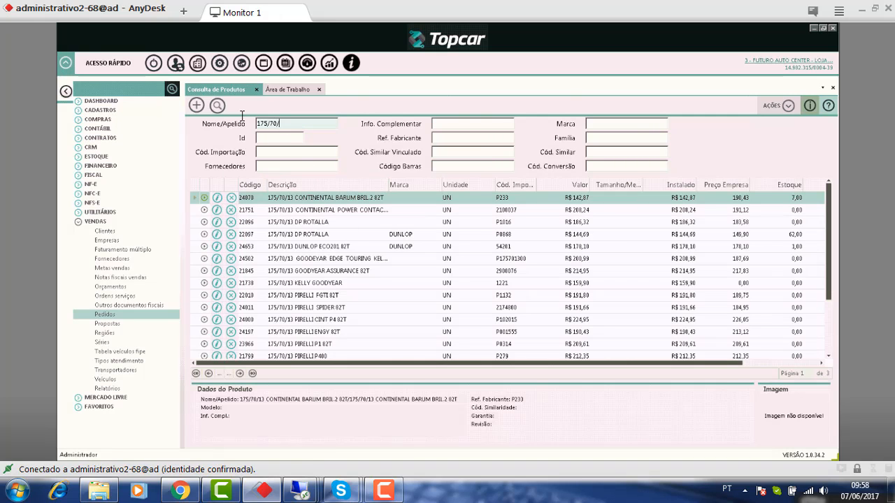
{"action": "key", "text": "ctrl+a"}
{"action": "left_click", "coordinate": [315, 126]}
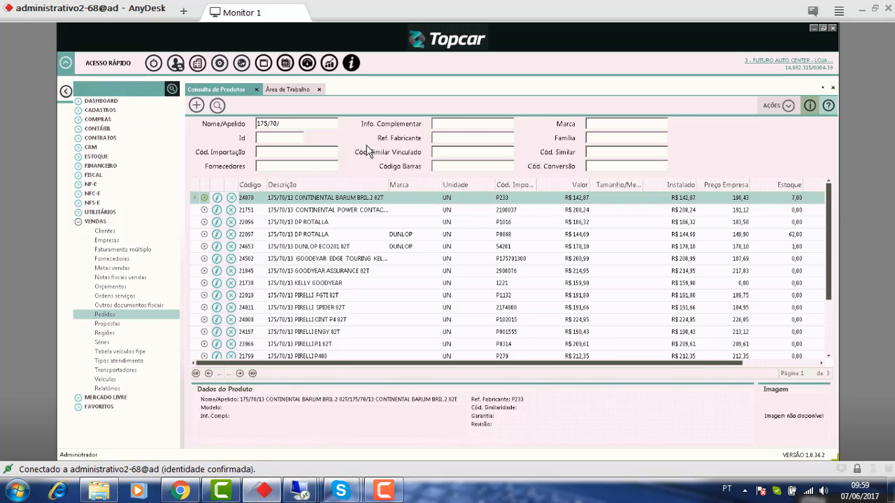
- Search products named BUCHA with complementary info GOL
{"action": "left_click_drag", "start_coordinate": [319, 124], "coordinate": [209, 118]}
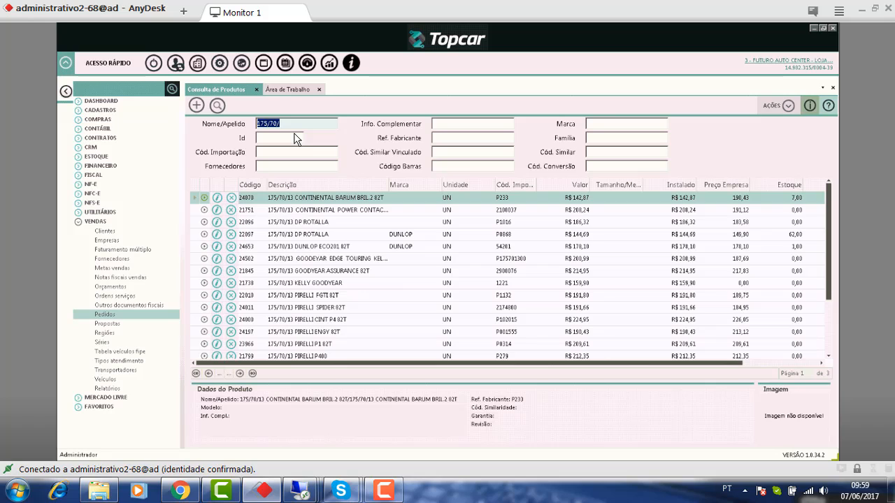
{"action": "type", "text": "BUCHA"}
{"action": "key", "text": "Tab"}
{"action": "type", "text": "GOL"}
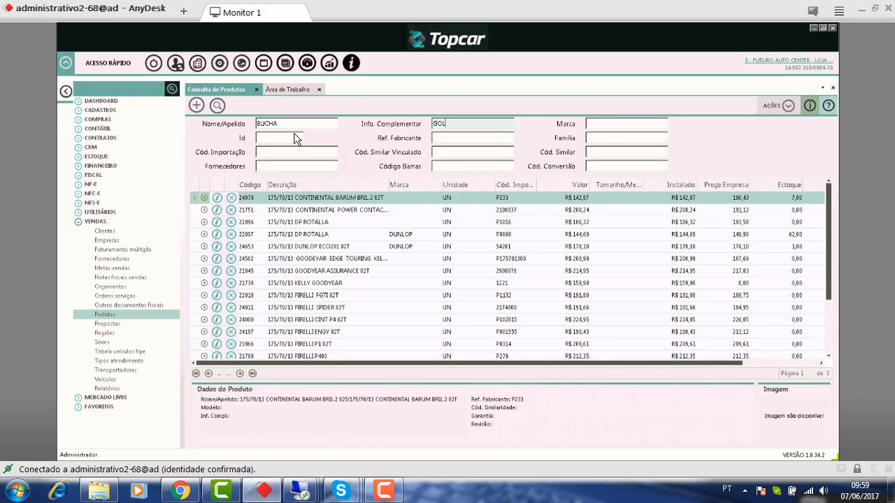
{"action": "key", "text": "Return"}
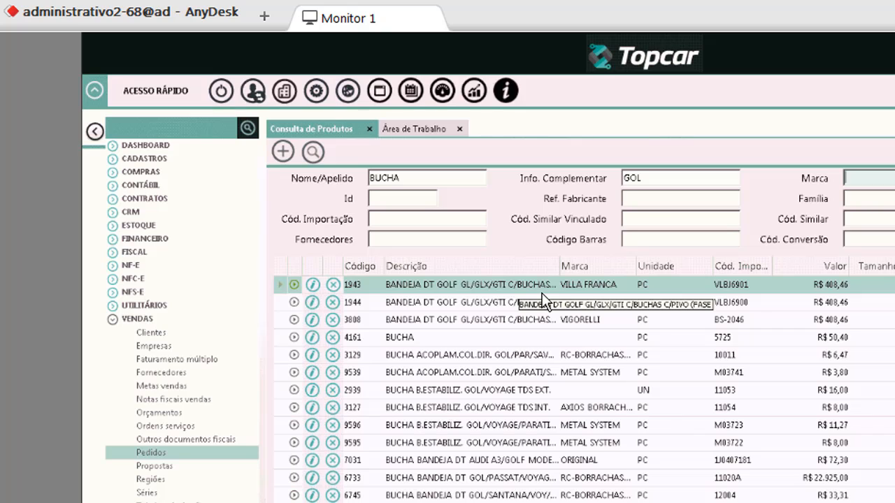
- Change the name term to the wildcard *BUCHA and rerun the search
{"action": "left_click", "coordinate": [479, 177]}
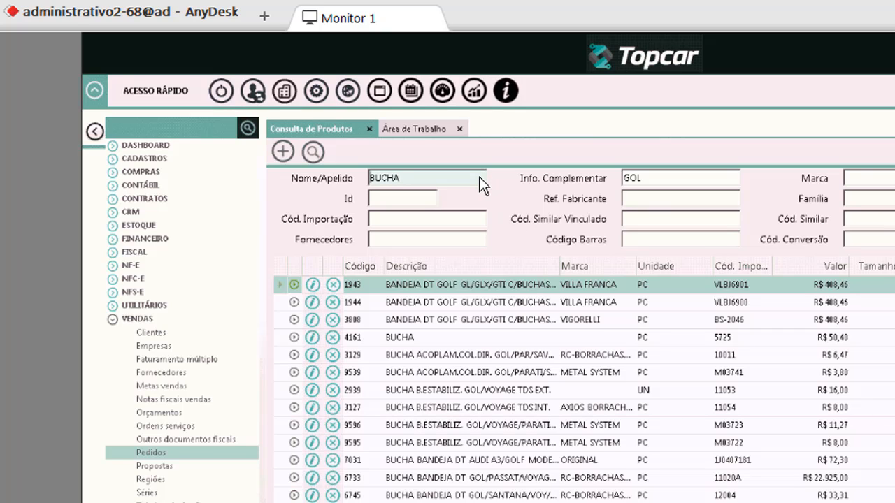
{"action": "type", "text": "*"}
{"action": "key", "text": "Return"}
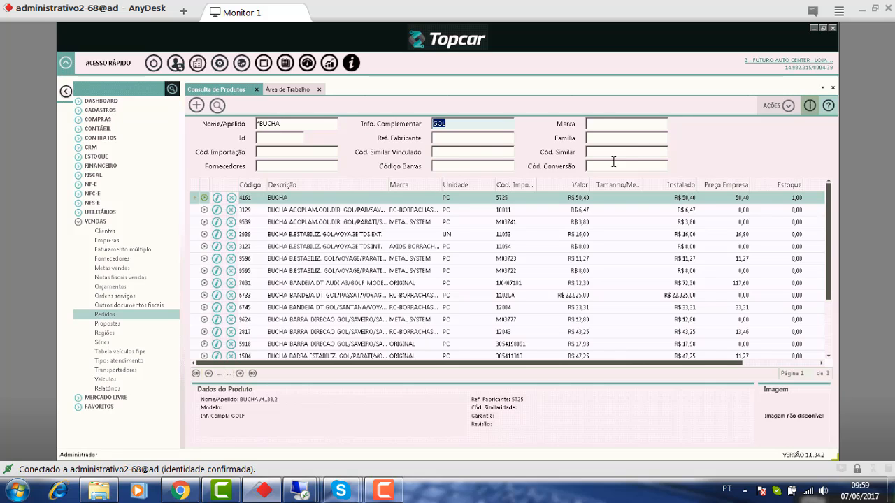
- Filter the bushing search by brand AXIOS, leaving seven items on one page
{"action": "left_click", "coordinate": [635, 126]}
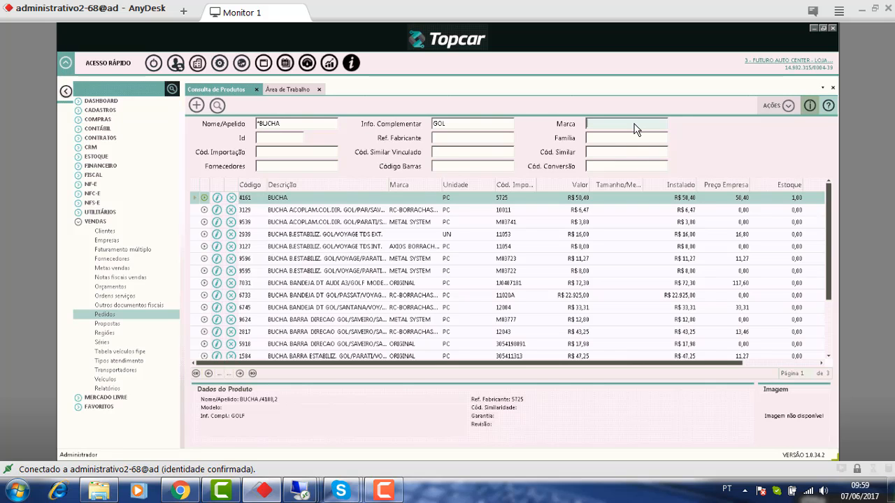
{"action": "type", "text": "AXIOS"}
{"action": "key", "text": "Return"}
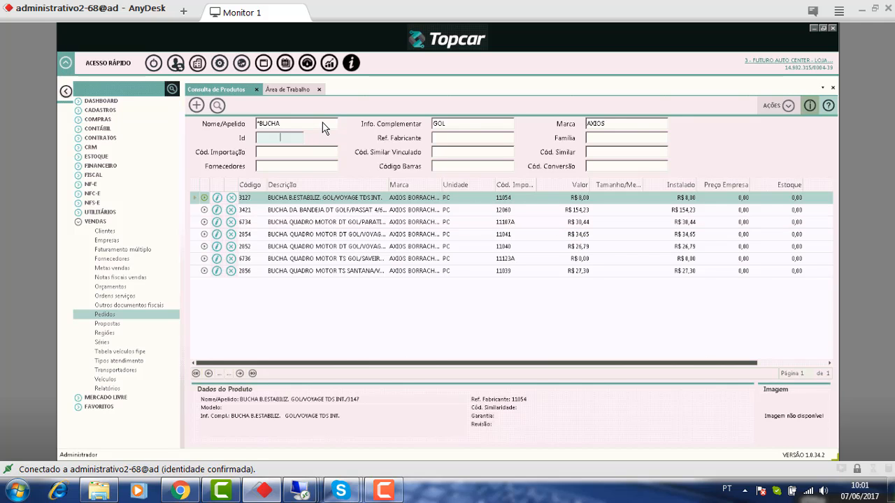
- Search name 175/70 again with the GOL and AXIOS filters cleared
{"action": "left_click_drag", "start_coordinate": [324, 126], "coordinate": [189, 105]}
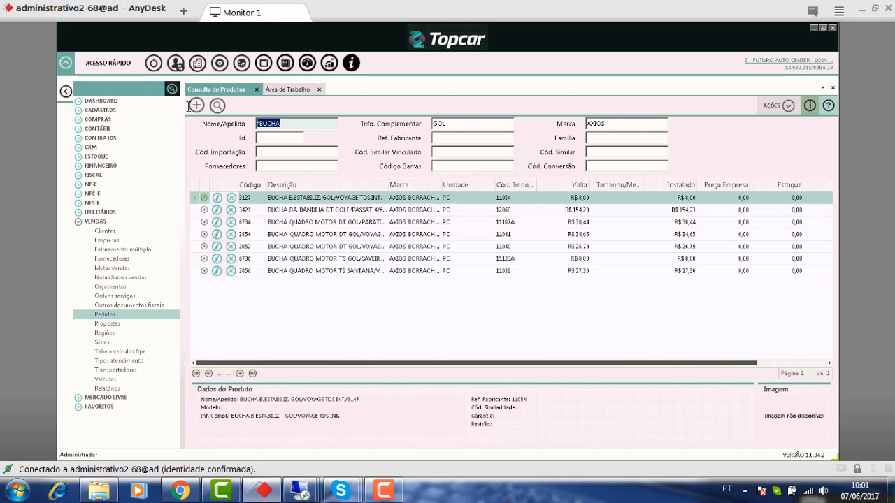
{"action": "type", "text": "175/70"}
{"action": "key", "text": "Tab"}
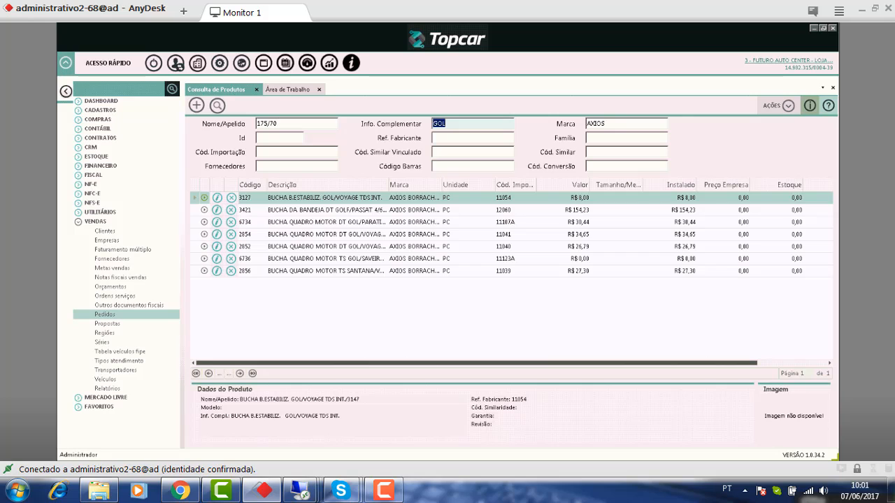
{"action": "key", "text": "BackSpace"}
{"action": "key", "text": "Tab"}
{"action": "key", "text": "BackSpace"}
{"action": "key", "text": "Tab"}
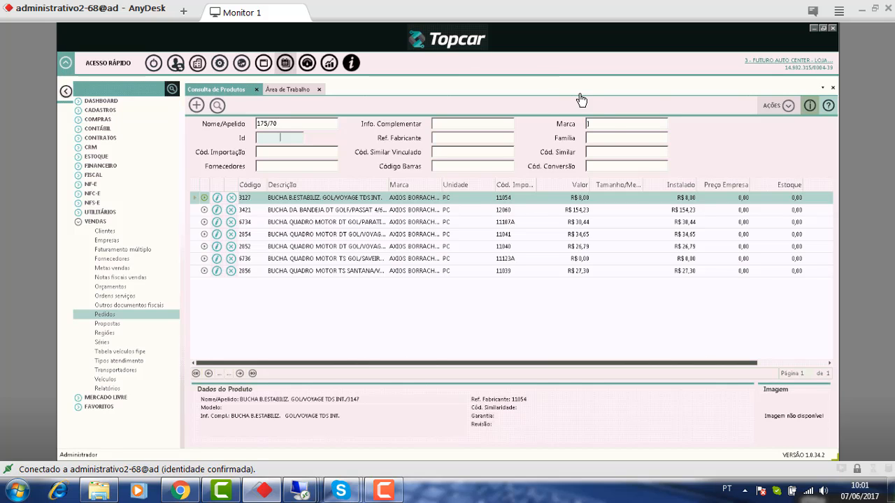
{"action": "left_click", "coordinate": [615, 124]}
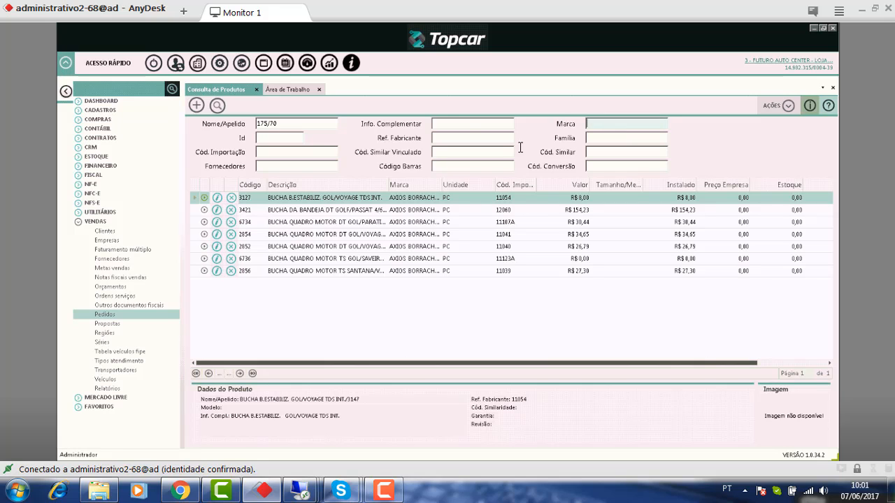
{"action": "key", "text": "Tab"}
{"action": "left_click", "coordinate": [217, 107]}
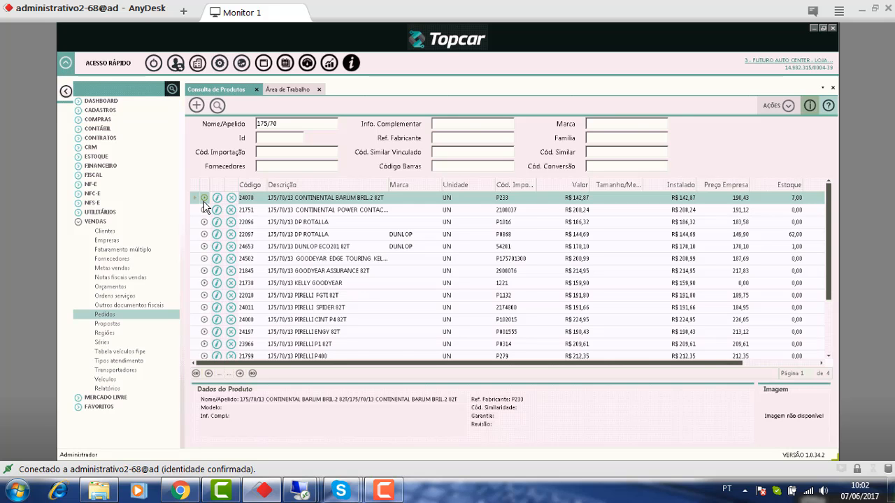
- Load product 24070, the 175/70/13 CONTINENTAL BARUM BRIL.2 82T tyre, and show its per-store stock
{"action": "left_click", "coordinate": [204, 199]}
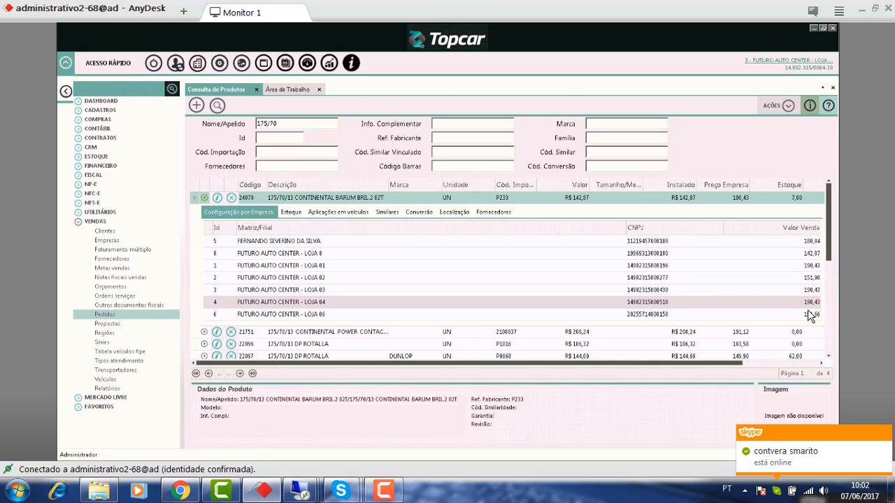
{"action": "left_click", "coordinate": [295, 213]}
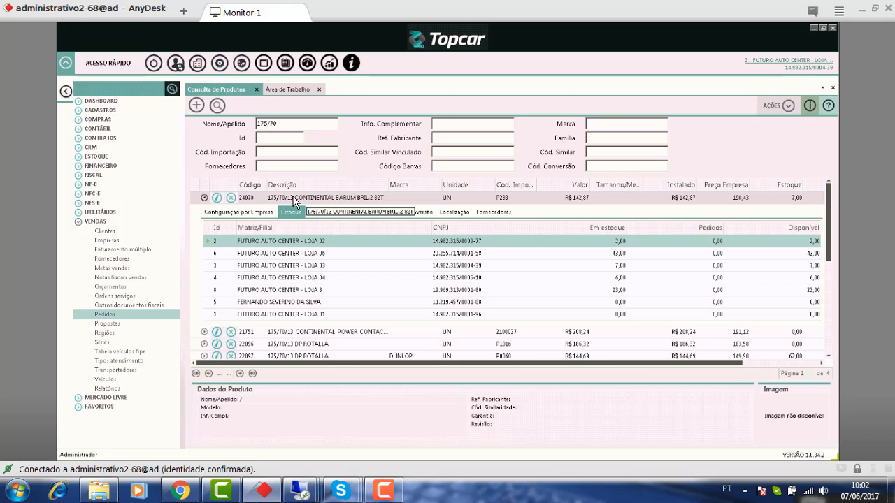
{"action": "left_click", "coordinate": [204, 199]}
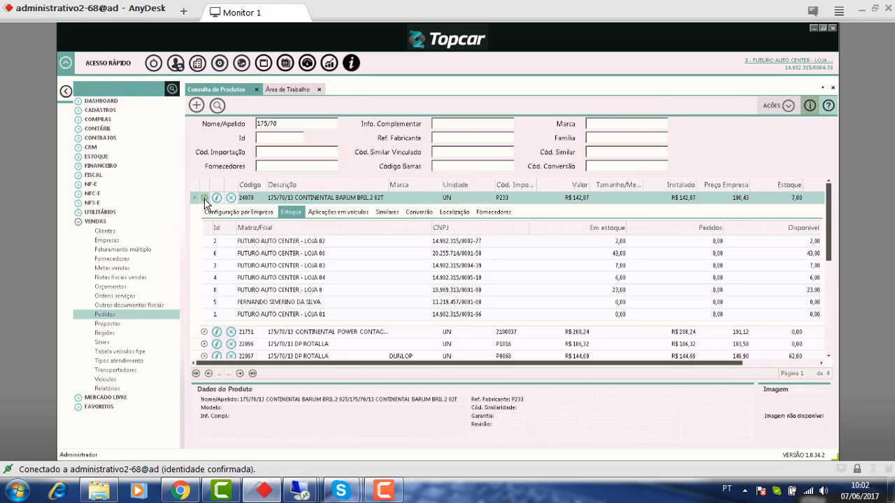
{"action": "left_click", "coordinate": [204, 199]}
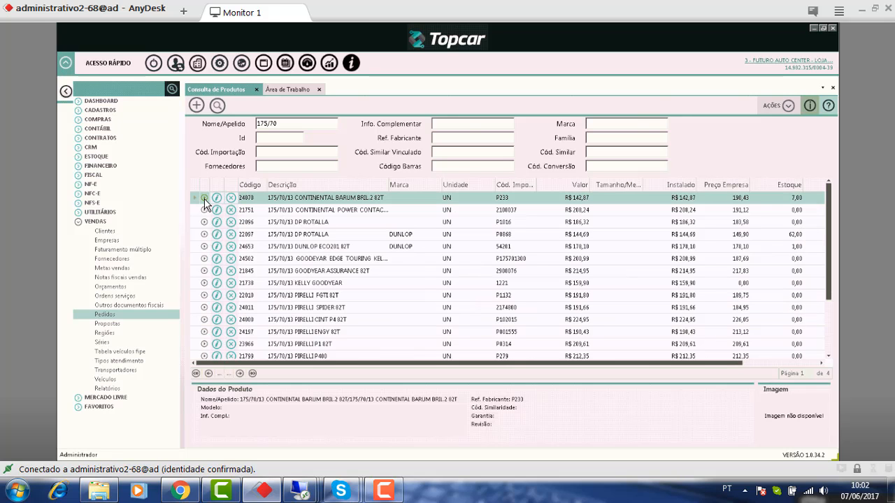
{"action": "left_click", "coordinate": [204, 200]}
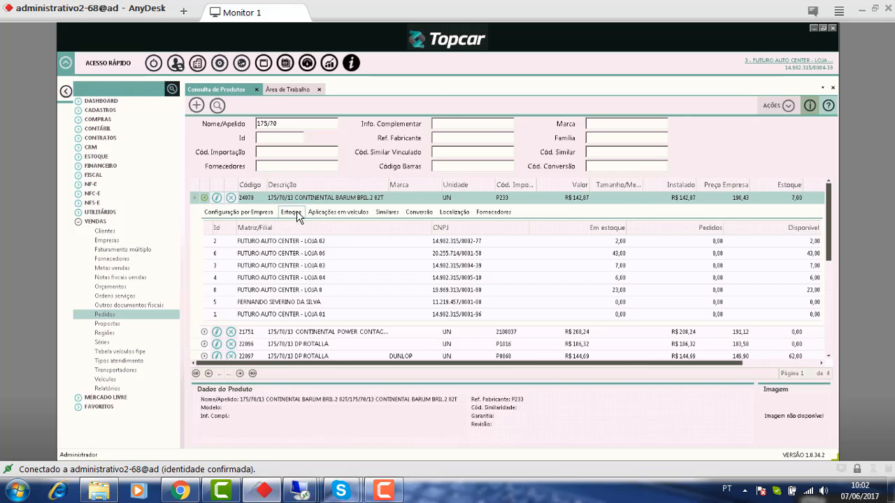
{"action": "left_click", "coordinate": [357, 213]}
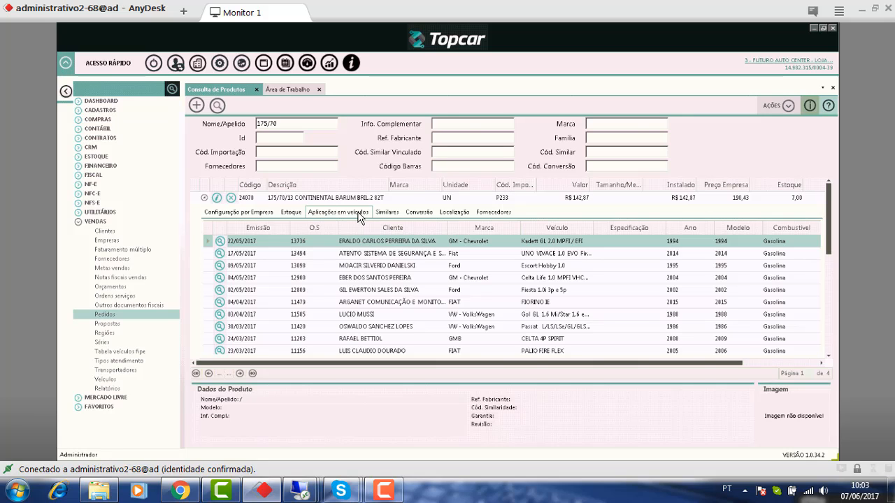
{"action": "left_click", "coordinate": [356, 212]}
{"action": "left_click", "coordinate": [547, 257]}
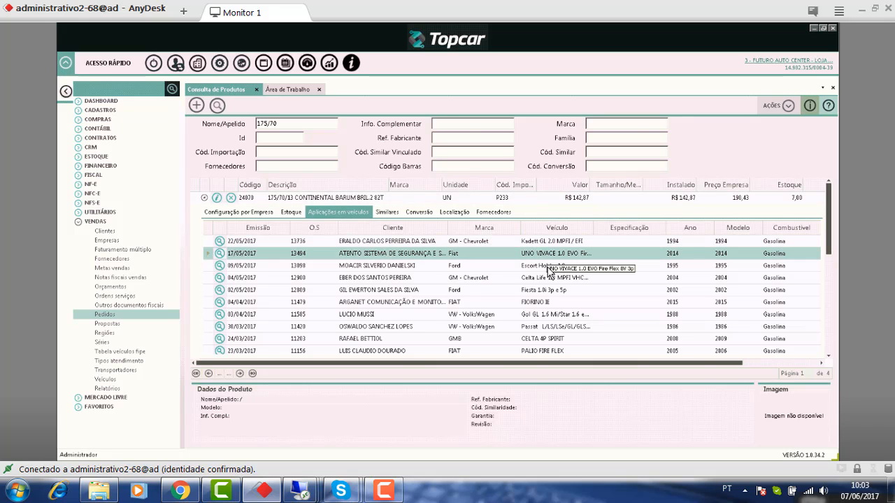
{"action": "left_click", "coordinate": [547, 267]}
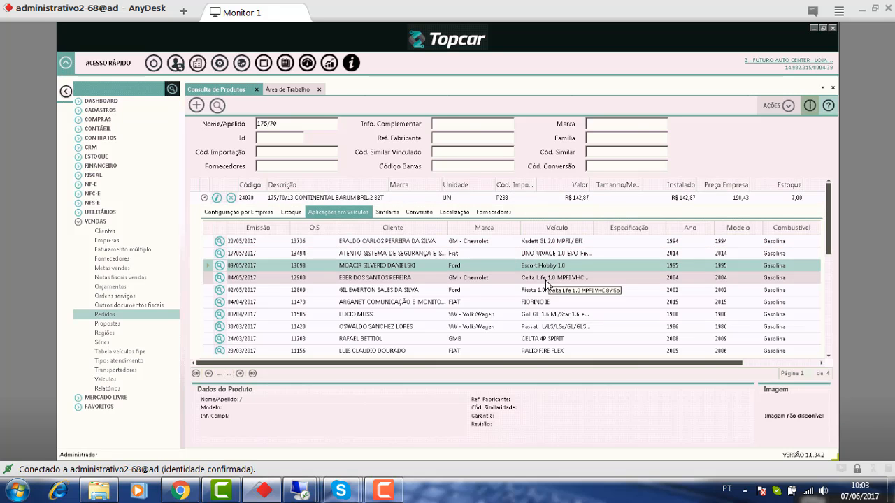
{"action": "left_click", "coordinate": [547, 279]}
{"action": "left_click", "coordinate": [546, 291]}
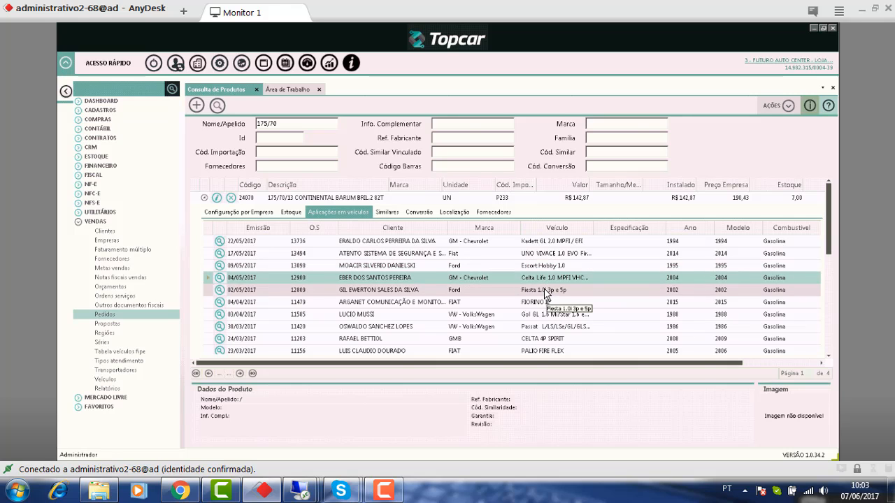
{"action": "left_click", "coordinate": [539, 304]}
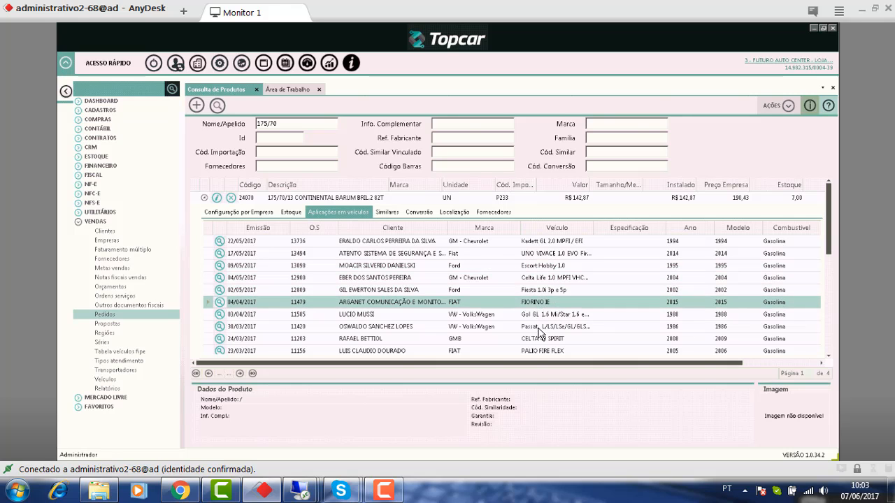
{"action": "left_click", "coordinate": [539, 314]}
{"action": "left_click", "coordinate": [537, 327]}
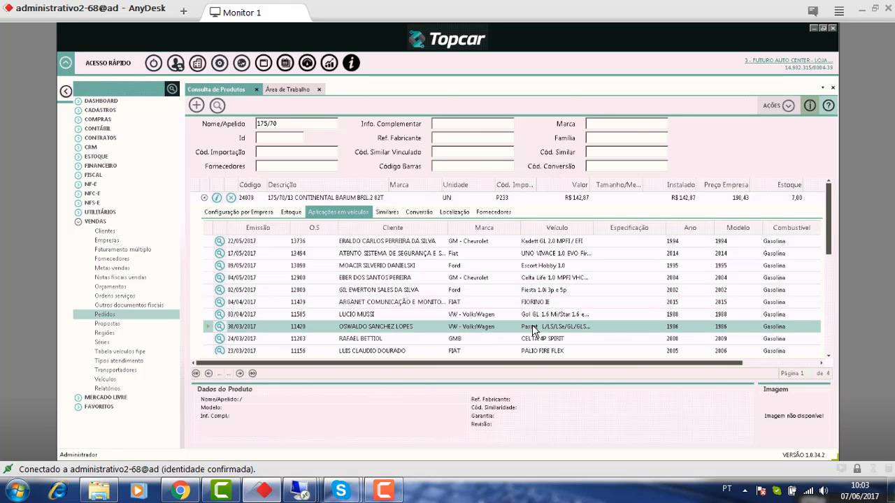
{"action": "left_click", "coordinate": [534, 242]}
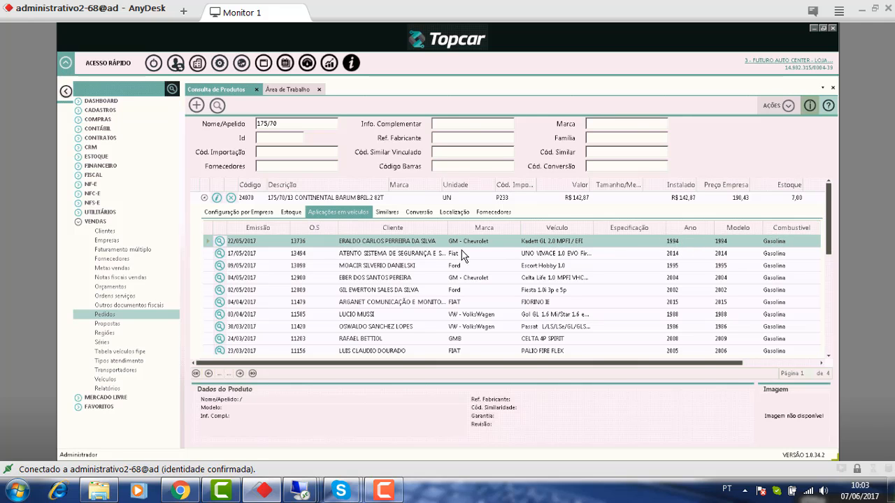
- Open the 22/05/2017 Kadett service order and show its Ações menu
{"action": "left_click", "coordinate": [220, 242]}
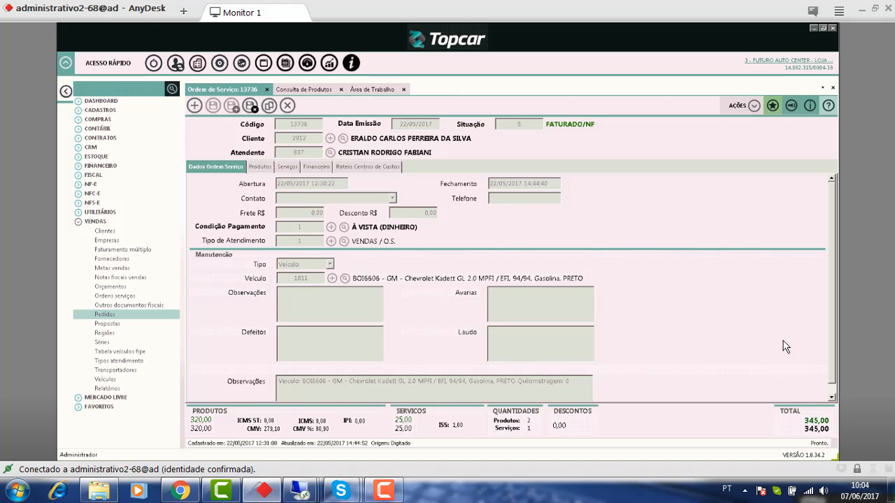
{"action": "left_click", "coordinate": [754, 107]}
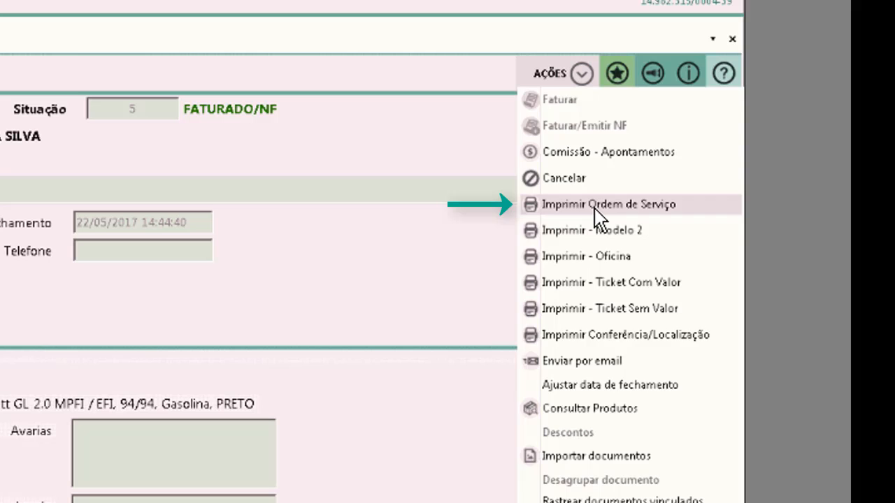
- Generate the print preview of service order 13736 and jump to its 345,00 total
{"action": "left_click", "coordinate": [598, 219]}
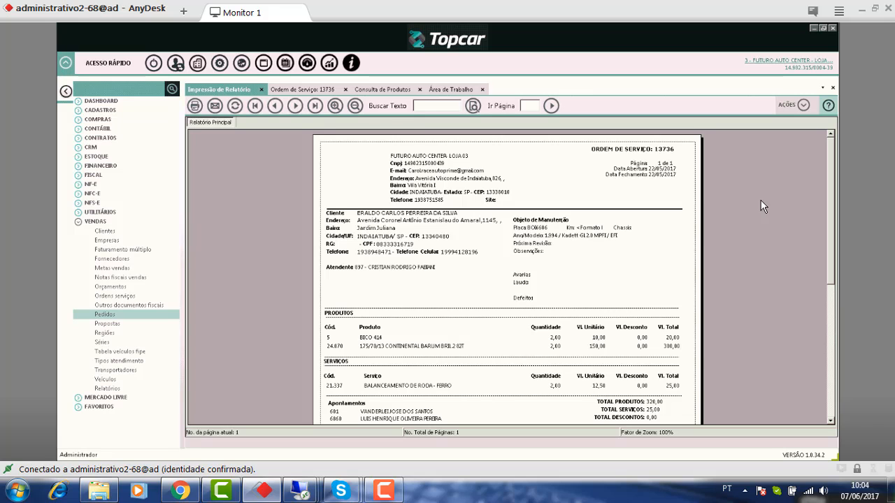
{"action": "left_click", "coordinate": [830, 326]}
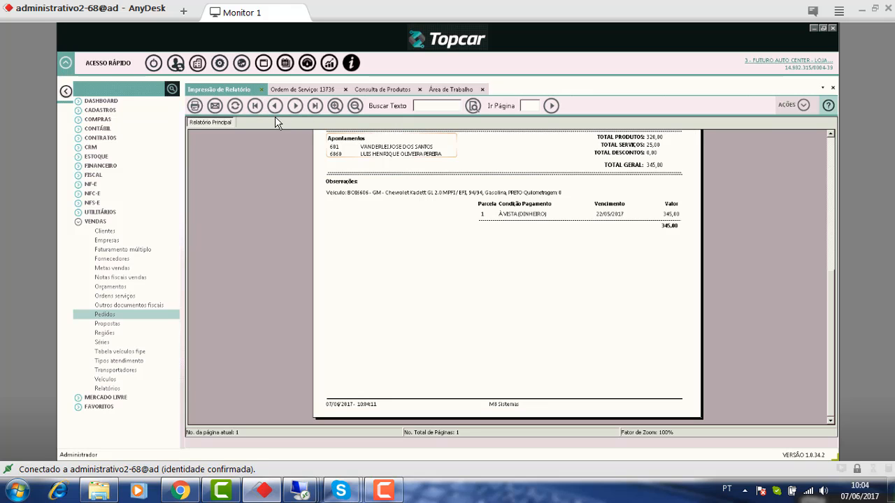
- Close the report preview and service order, dismiss the .NET error, and return to Área de Trabalho
{"action": "left_click", "coordinate": [262, 91]}
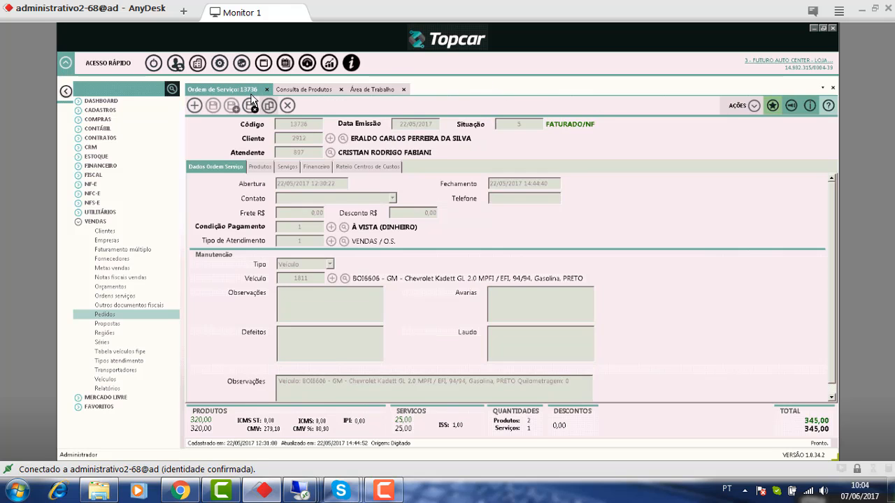
{"action": "left_click", "coordinate": [268, 91]}
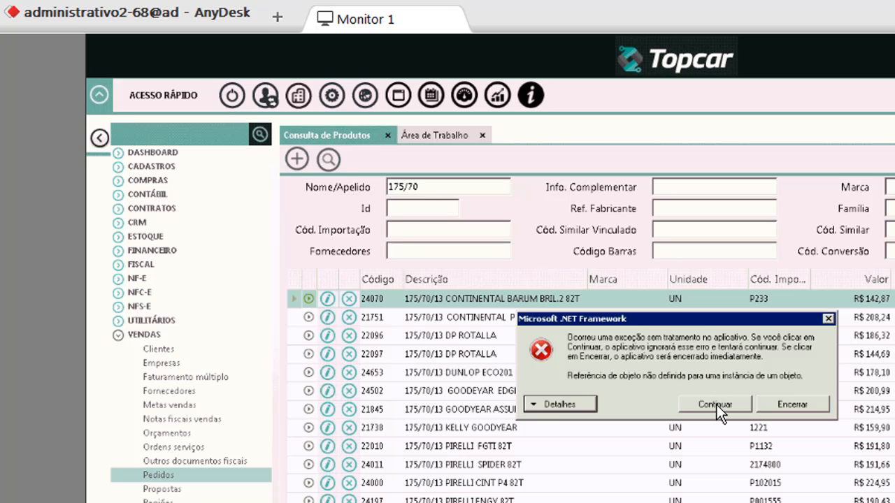
{"action": "left_click", "coordinate": [714, 406]}
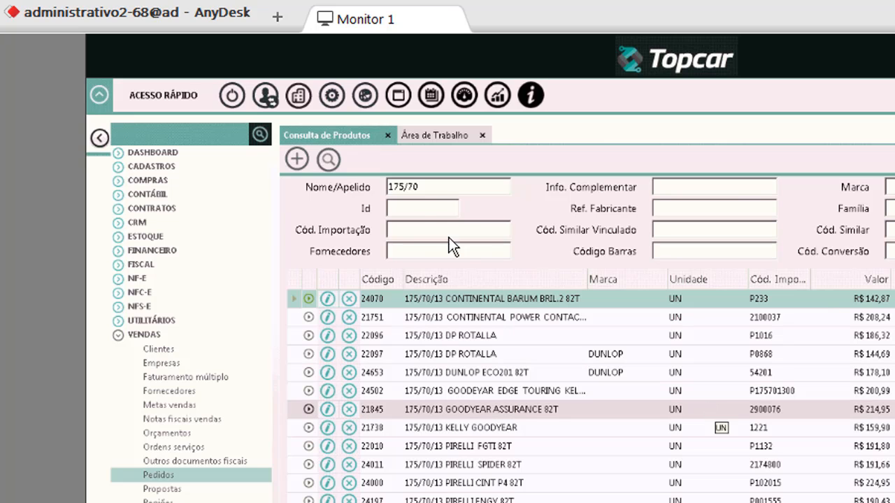
{"action": "left_click", "coordinate": [416, 127]}
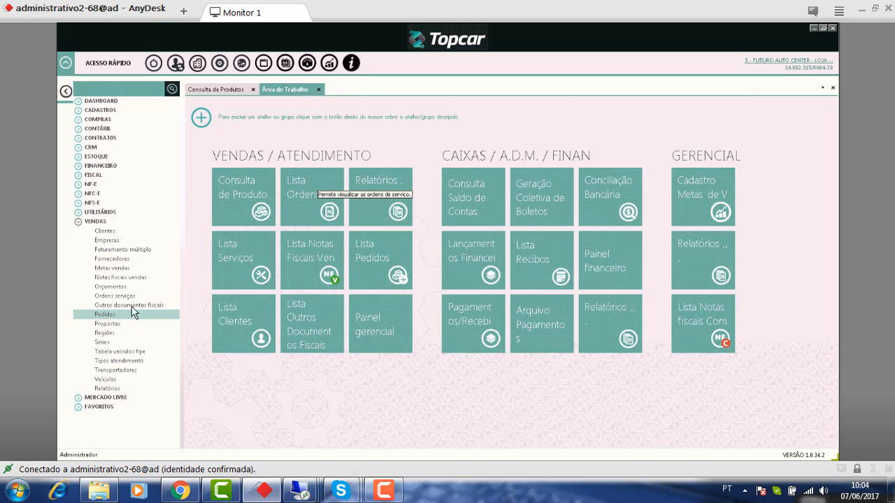
- Open the Orçamentos list from Vendas and the Lista Ordens list, ending on Lista Orçamentos
{"action": "left_click", "coordinate": [117, 287]}
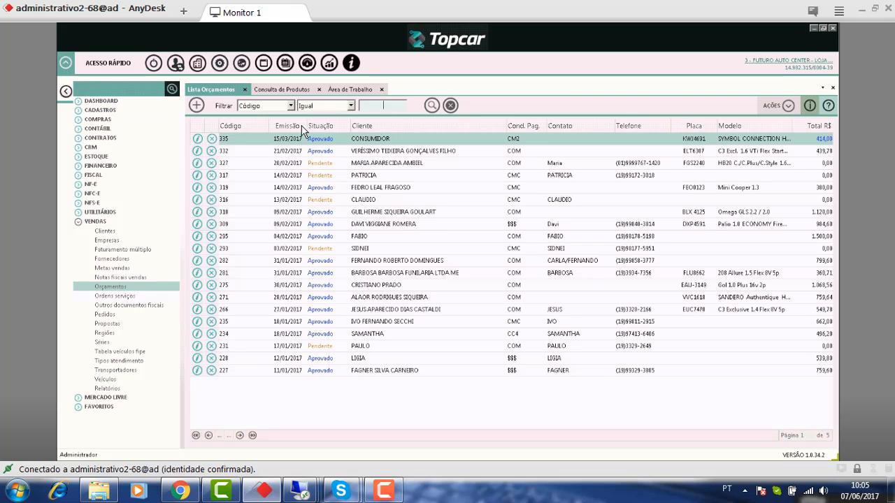
{"action": "left_click", "coordinate": [351, 89]}
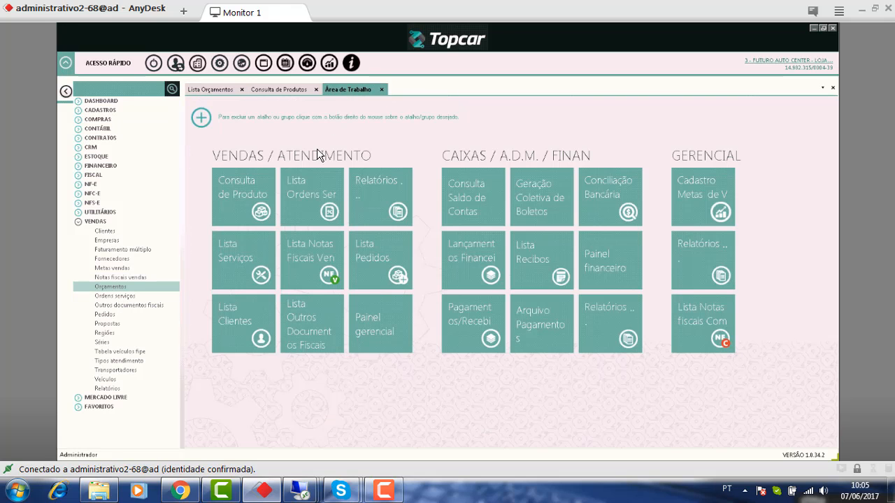
{"action": "left_click", "coordinate": [323, 189]}
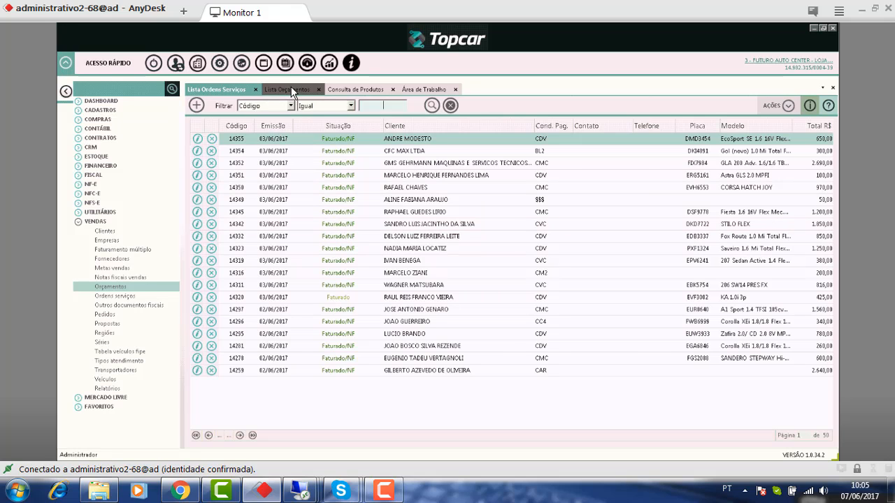
{"action": "left_click", "coordinate": [292, 91]}
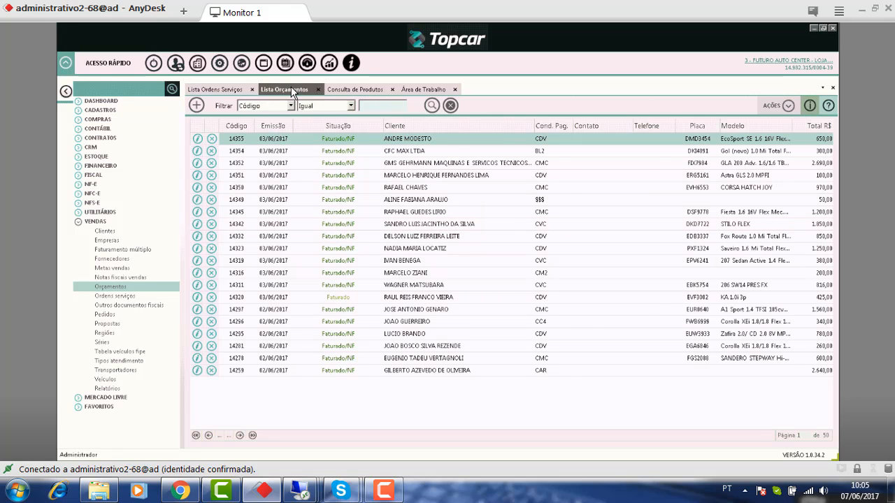
{"action": "left_click", "coordinate": [220, 89]}
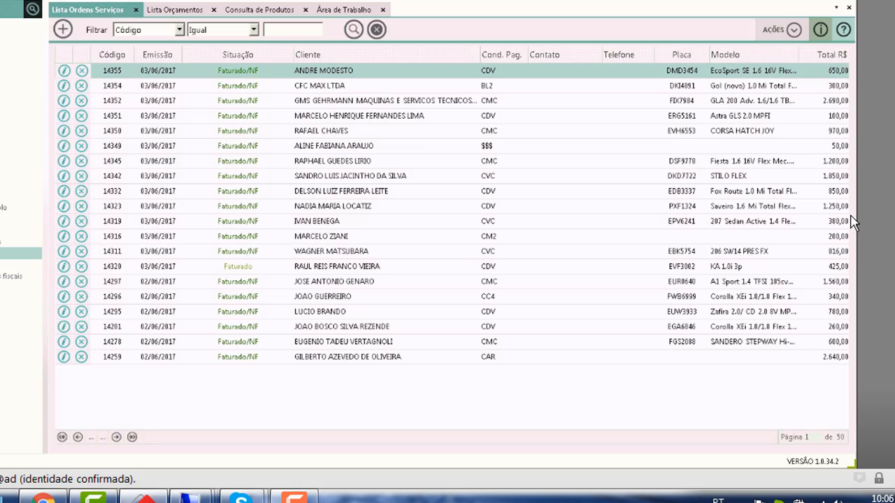
{"action": "left_click", "coordinate": [177, 11]}
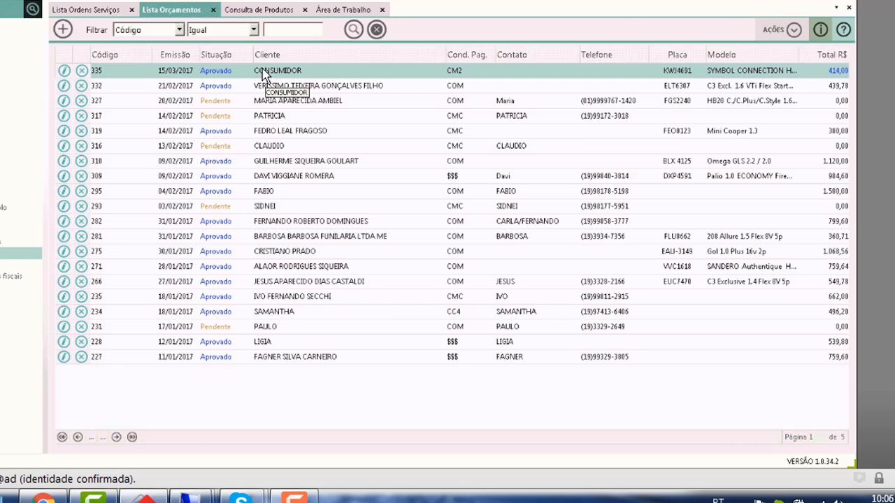
- Start a new quote for CONSUMIDOR with attendant 3, FUTURO AUTO CENTER - LOJA 03
{"action": "left_click", "coordinate": [63, 32]}
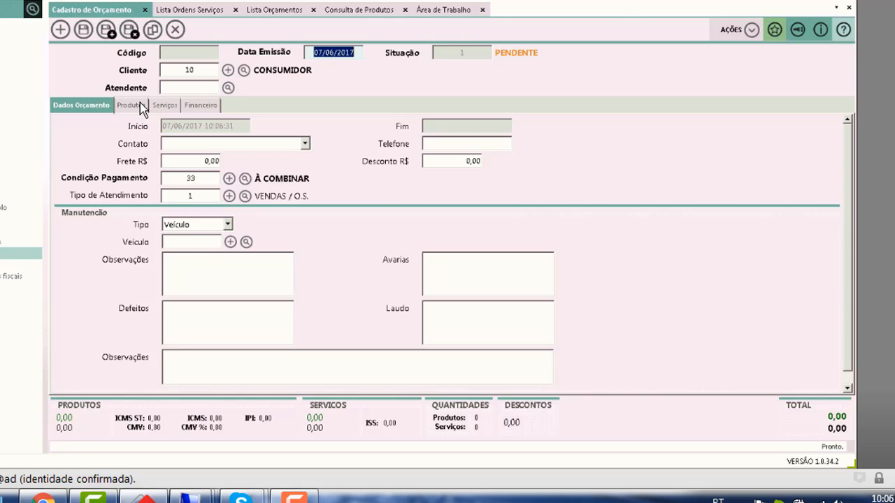
{"action": "key", "text": "Tab"}
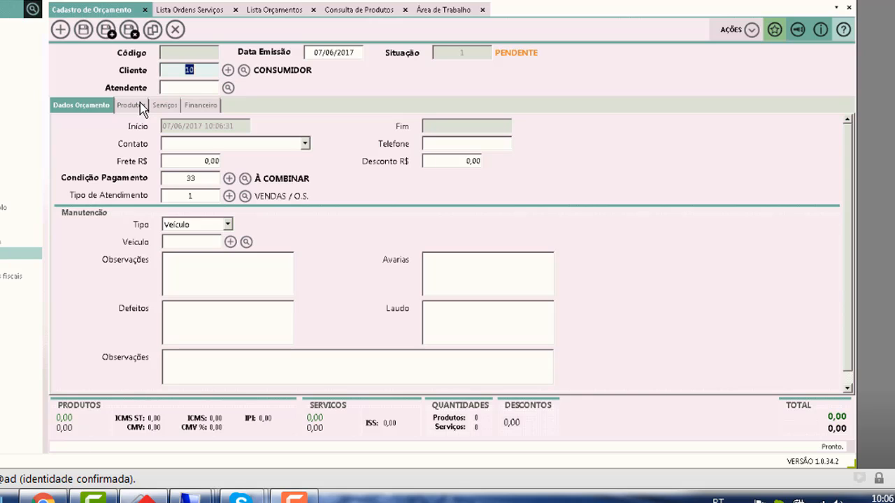
{"action": "key", "text": "Tab"}
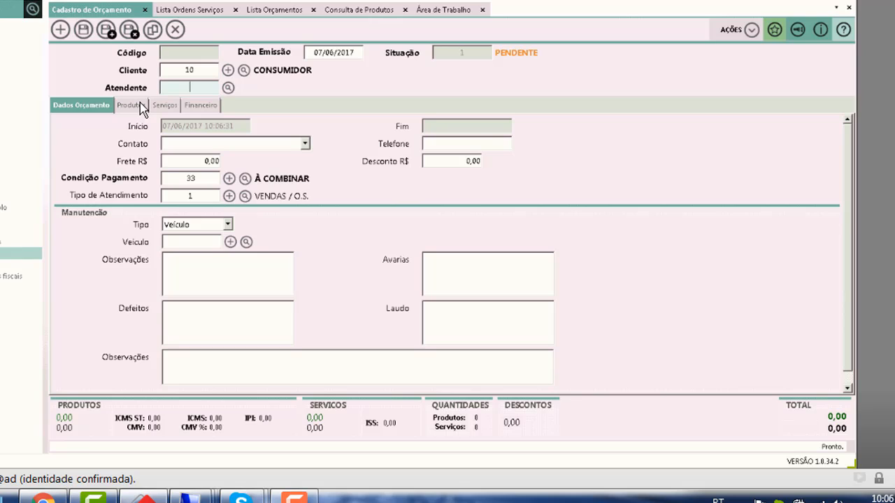
{"action": "type", "text": "3"}
{"action": "key", "text": "Tab"}
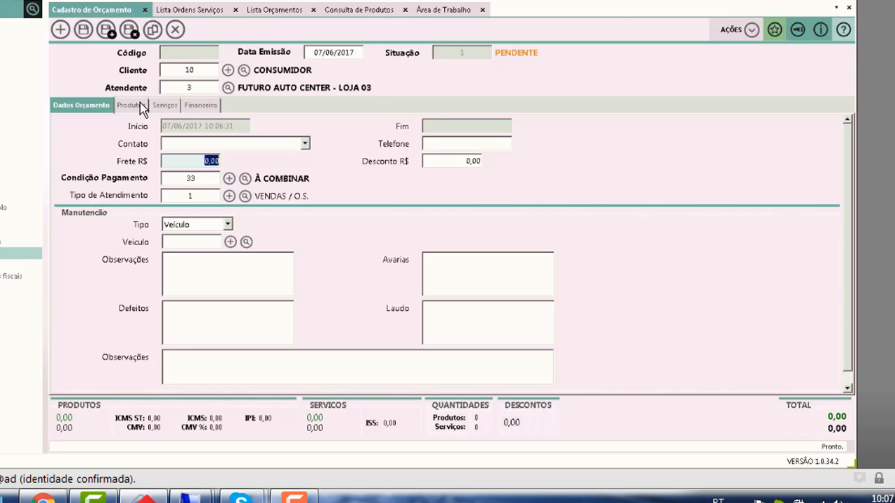
{"action": "key", "text": "Tab"}
{"action": "key", "text": "Tab"}
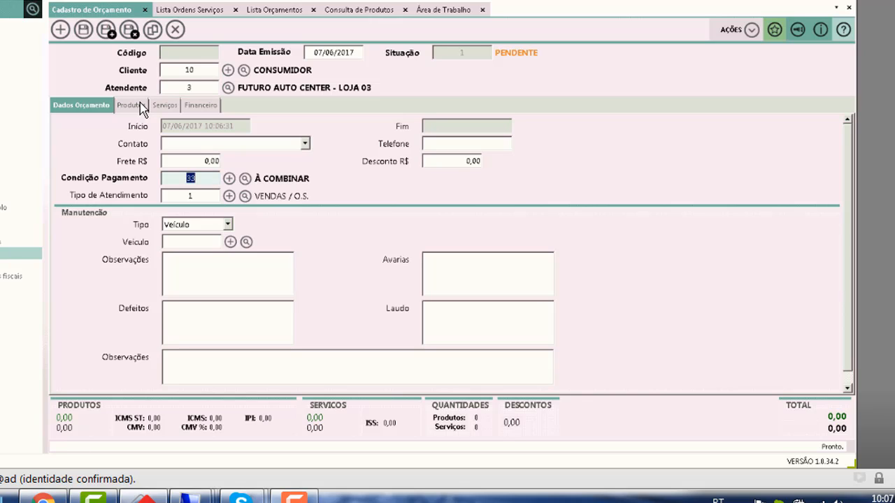
{"action": "key", "text": "Tab"}
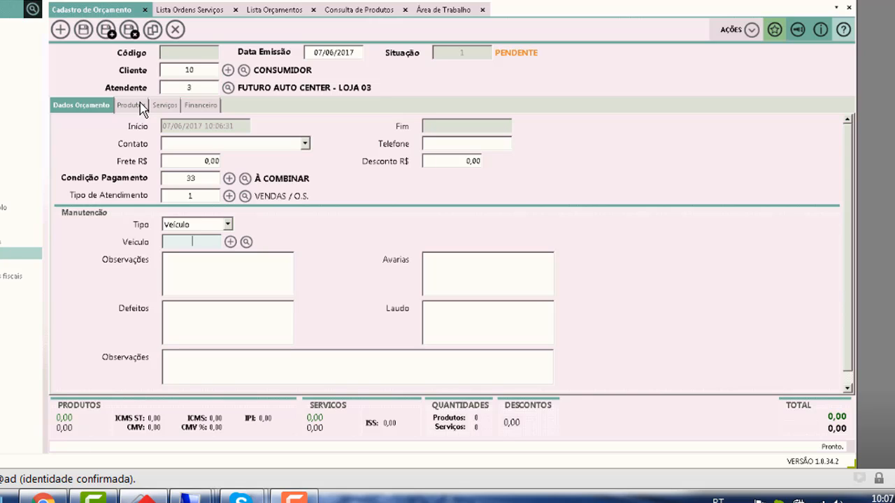
{"action": "type", "text": "DDE6226"}
{"action": "key", "text": "Tab"}
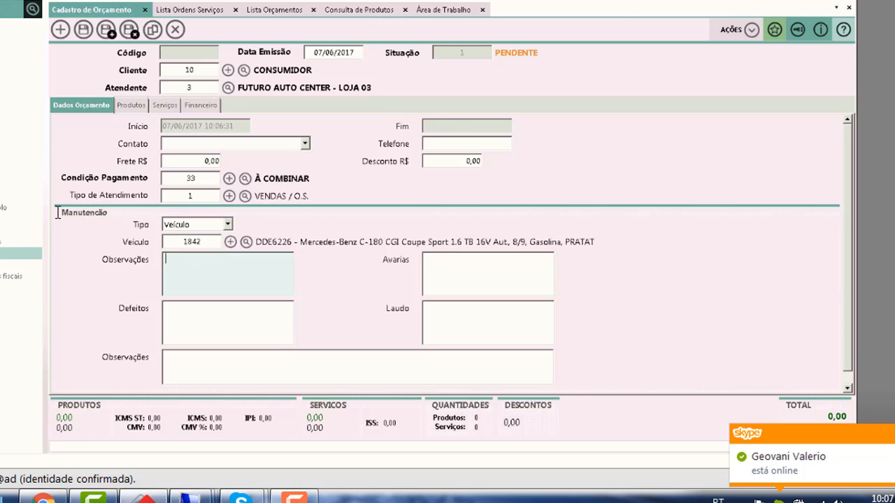
{"action": "key", "text": "shift+Tab"}
{"action": "key", "text": "BackSpace"}
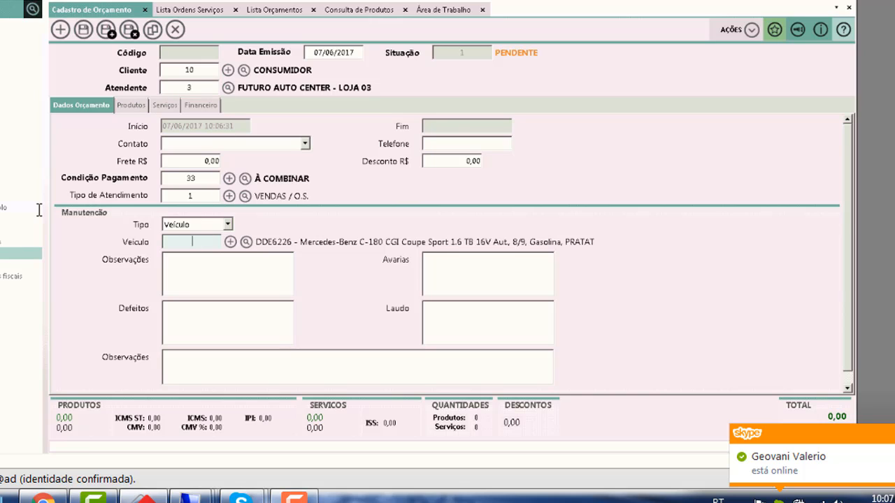
{"action": "left_click", "coordinate": [229, 243]}
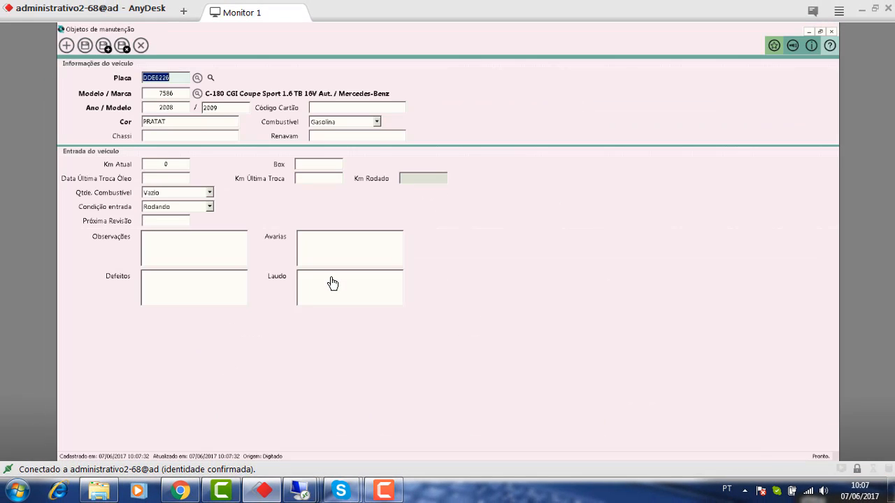
{"action": "key", "text": "BackSpace"}
{"action": "type", "text": "DDE6211"}
{"action": "key", "text": "Tab"}
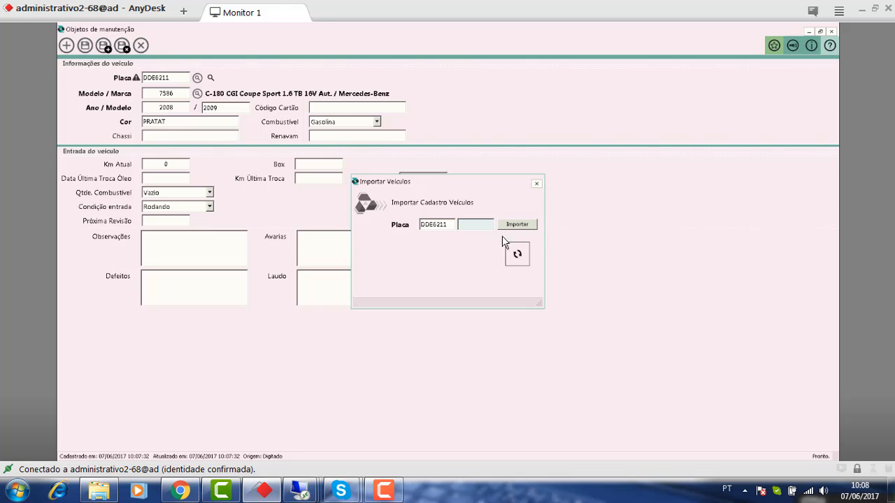
{"action": "left_click", "coordinate": [537, 185]}
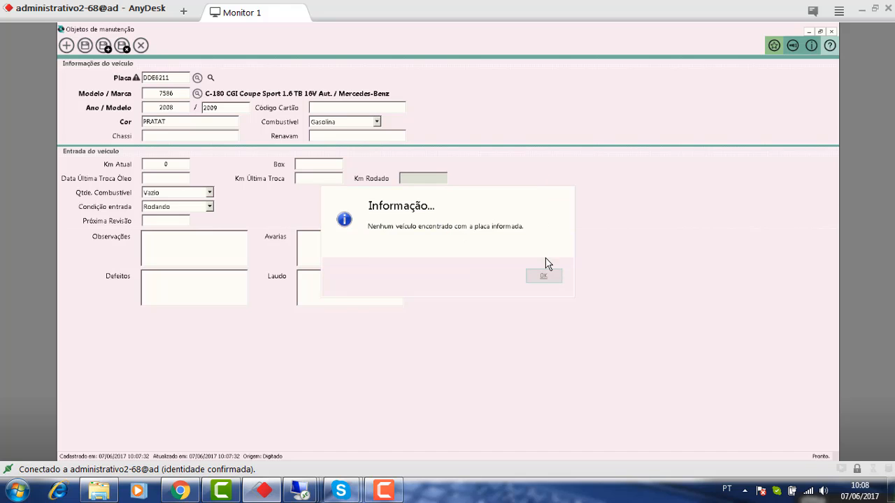
{"action": "left_click", "coordinate": [543, 278]}
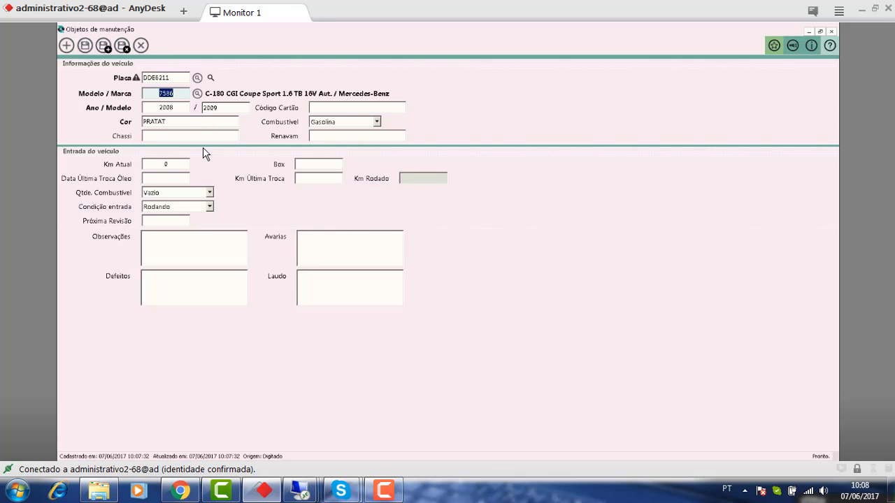
- Replace the vehicle model with UNO, Fipe model 6003
{"action": "key", "text": "BackSpace"}
{"action": "type", "text": "UNO"}
{"action": "key", "text": "Tab"}
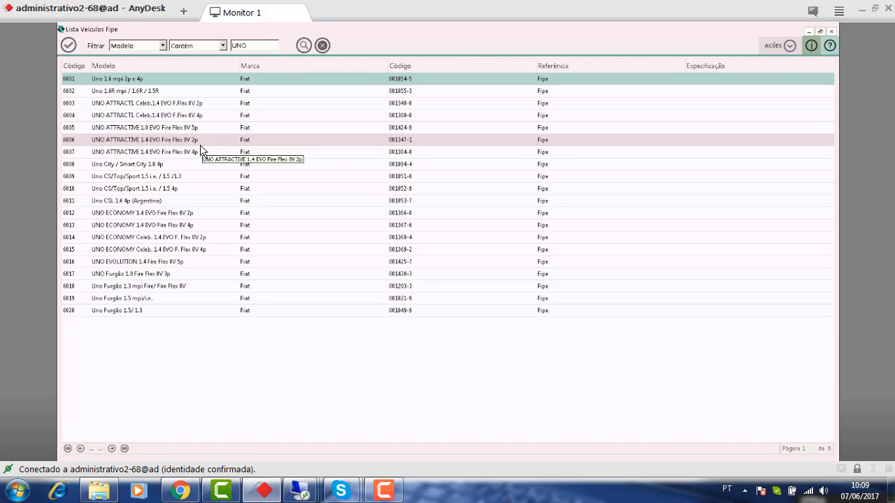
{"action": "double_click", "coordinate": [180, 105]}
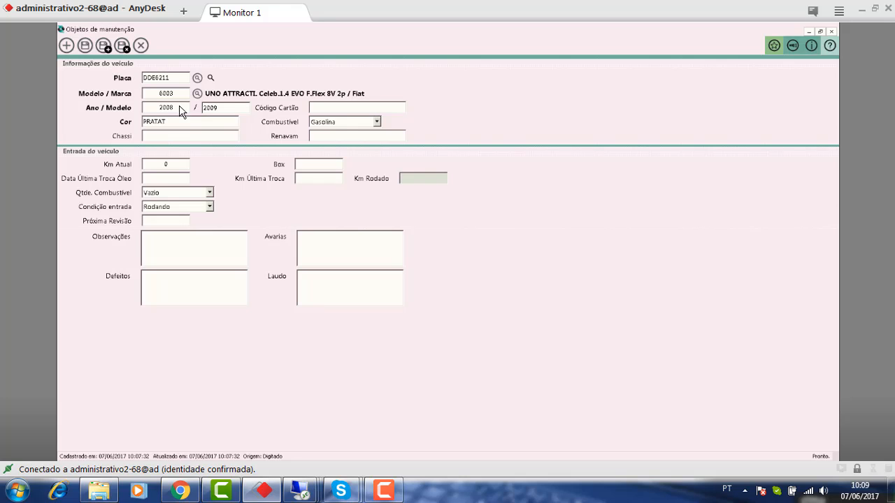
- Set the year to 2014/2015 and the colour to CINZA
{"action": "double_click", "coordinate": [180, 107]}
{"action": "type", "text": "2014"}
{"action": "key", "text": "Tab"}
{"action": "type", "text": "2015"}
{"action": "key", "text": "Tab"}
{"action": "key", "text": "Tab"}
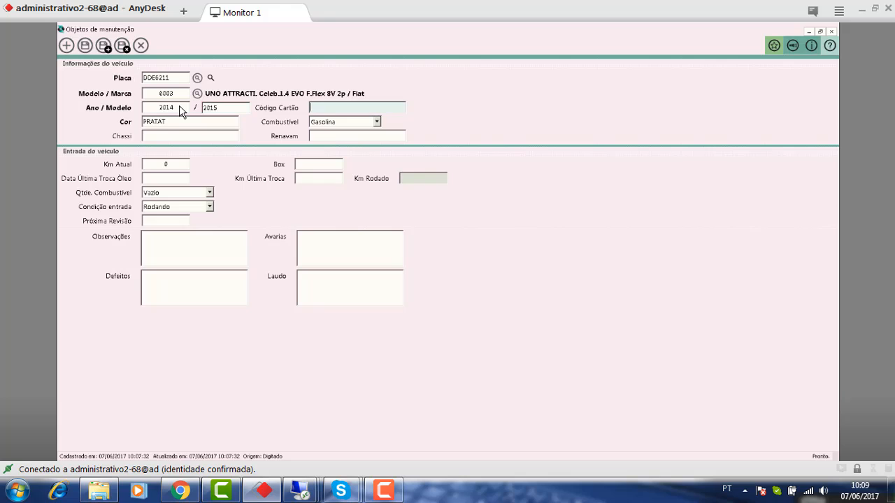
{"action": "type", "text": "CIN"}
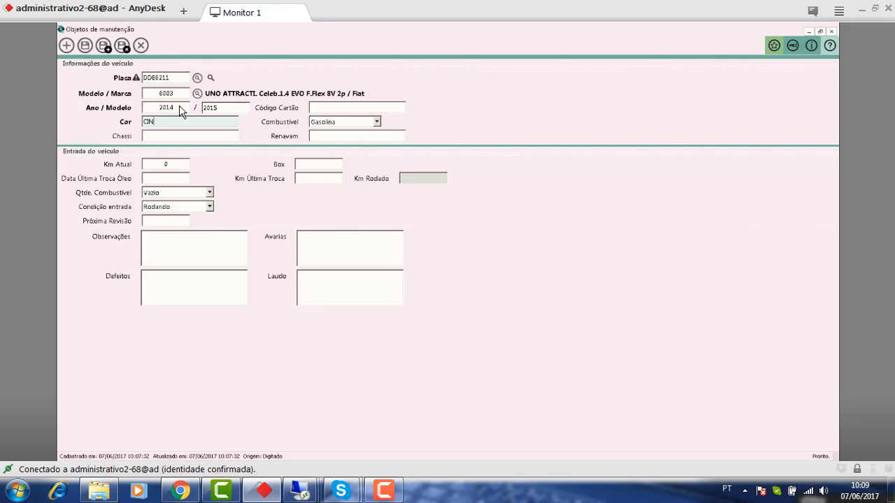
{"action": "key", "text": "BackSpace"}
{"action": "type", "text": "ZA"}
{"action": "key", "text": "Tab"}
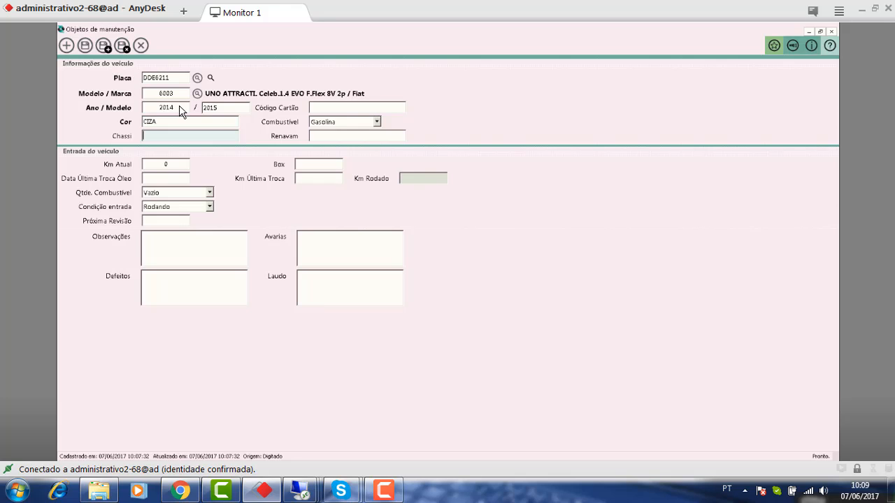
{"action": "key", "text": "shift+Tab"}
{"action": "type", "text": "CINZA"}
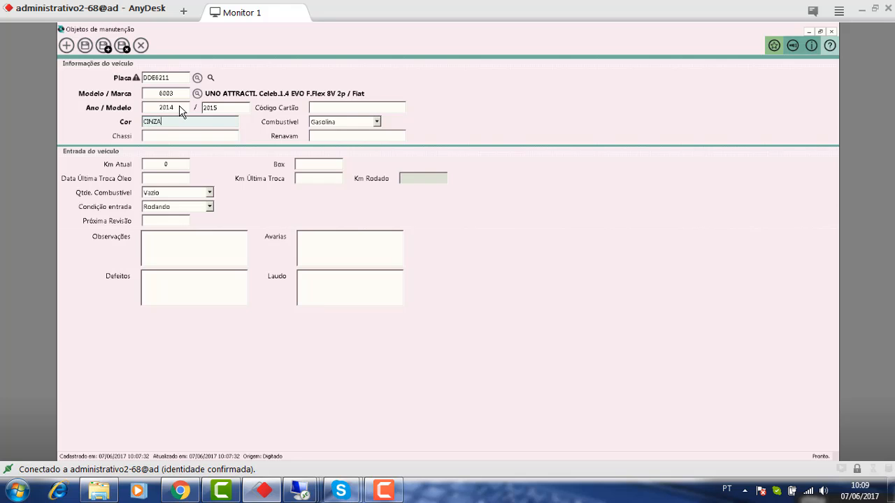
{"action": "key", "text": "Tab"}
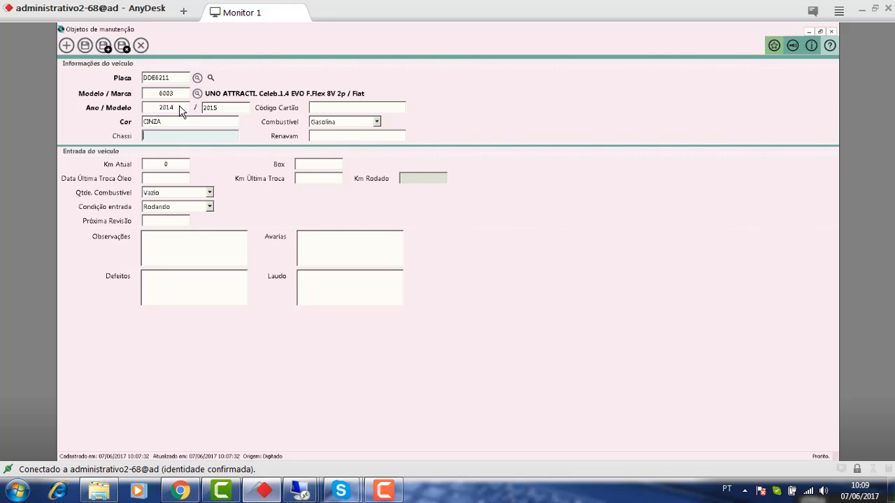
{"action": "key", "text": "Tab"}
{"action": "key", "text": "Tab"}
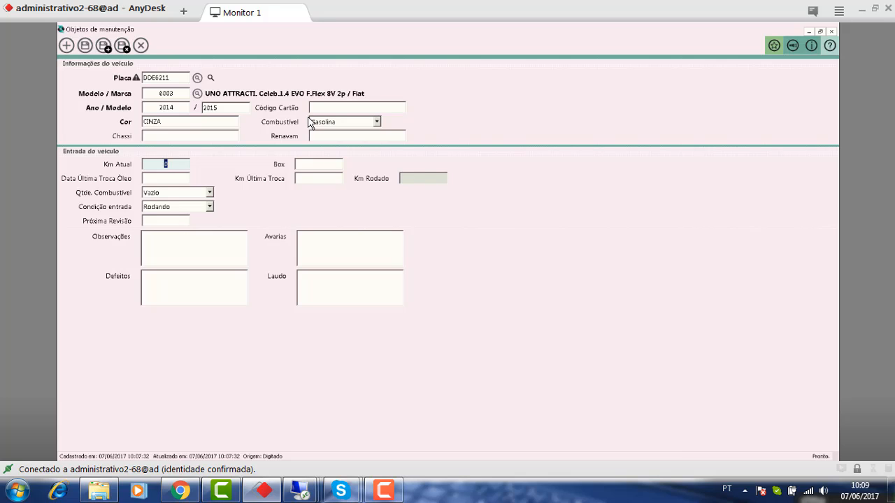
- Enter current mileage 5000 and last oil change on 31/03/2017 at 4200 km
{"action": "type", "text": "5000"}
{"action": "key", "text": "Tab"}
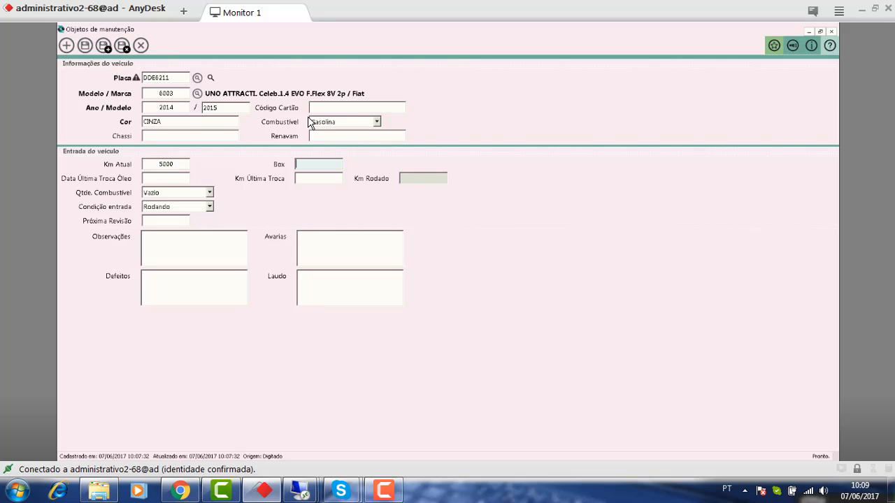
{"action": "key", "text": "Tab"}
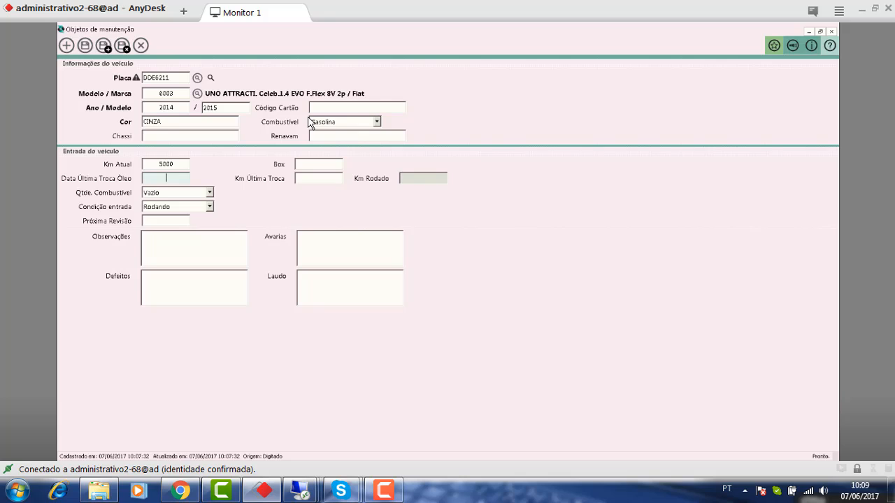
{"action": "type", "text": "31/03/2017"}
{"action": "key", "text": "Tab"}
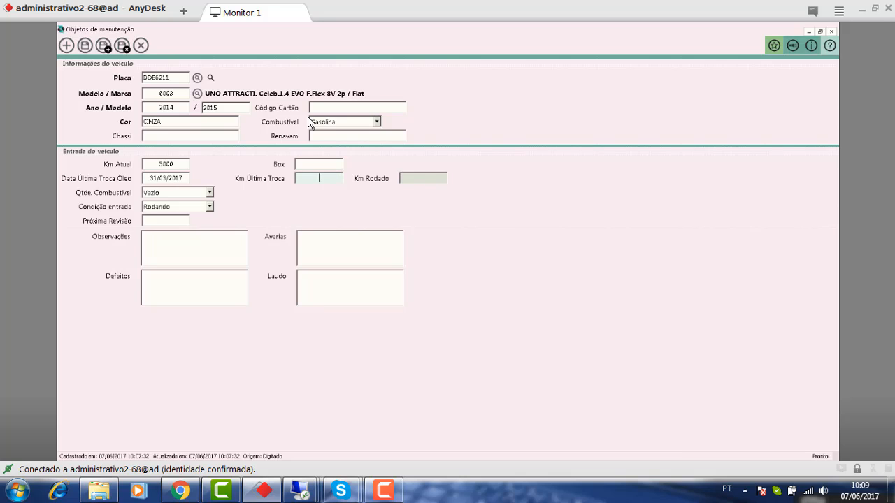
{"action": "type", "text": "42000"}
{"action": "key", "text": "Tab"}
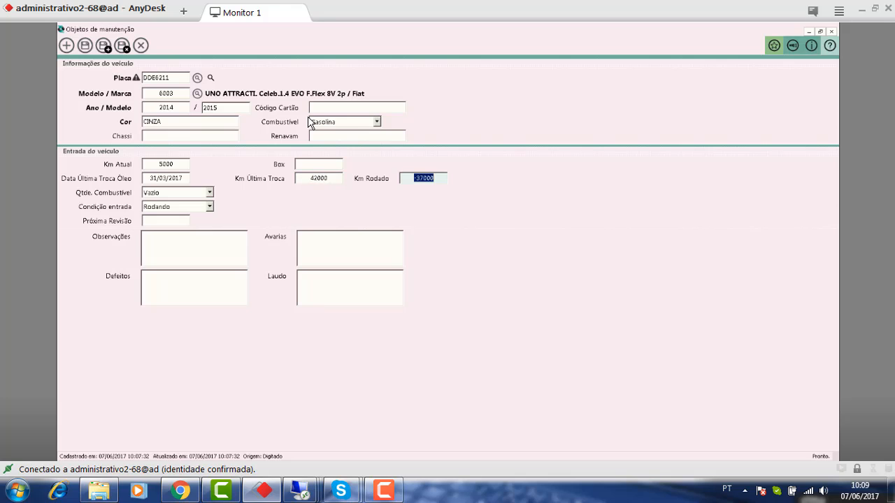
{"action": "key", "text": "shift+Tab"}
{"action": "type", "text": "4200"}
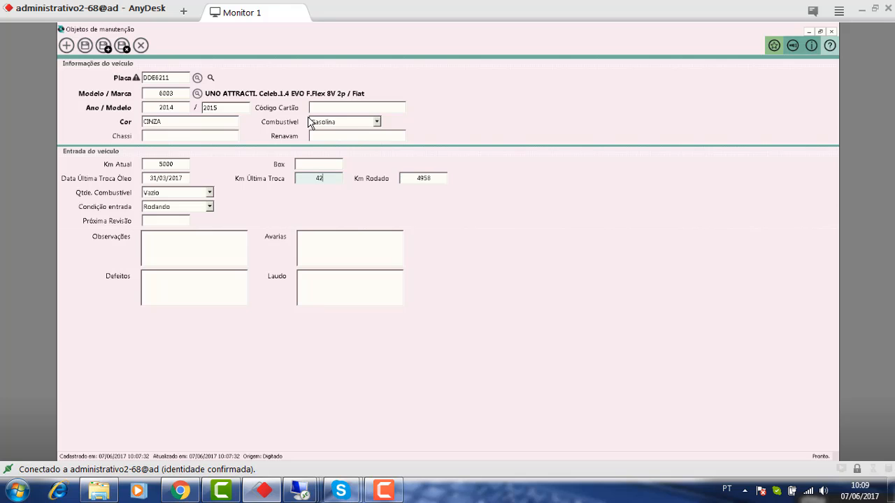
{"action": "key", "text": "Tab"}
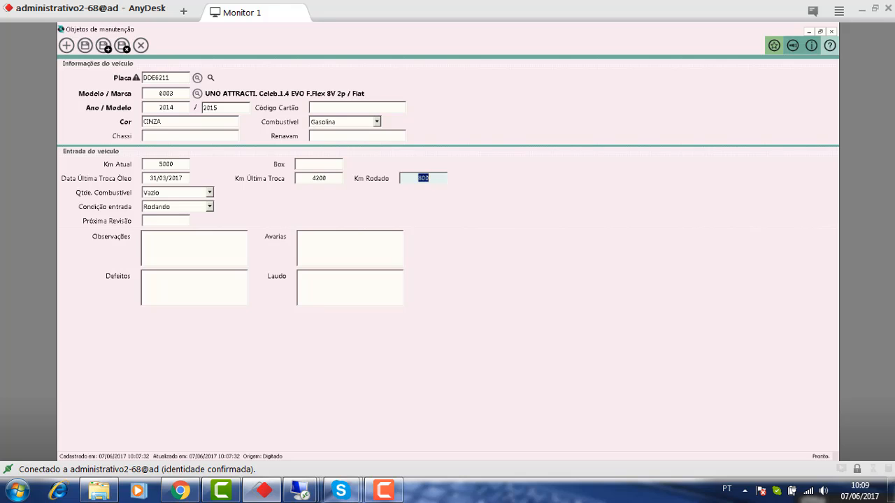
- Check the mileage values and set the fuel level to Meio tanque
{"action": "left_click", "coordinate": [166, 168]}
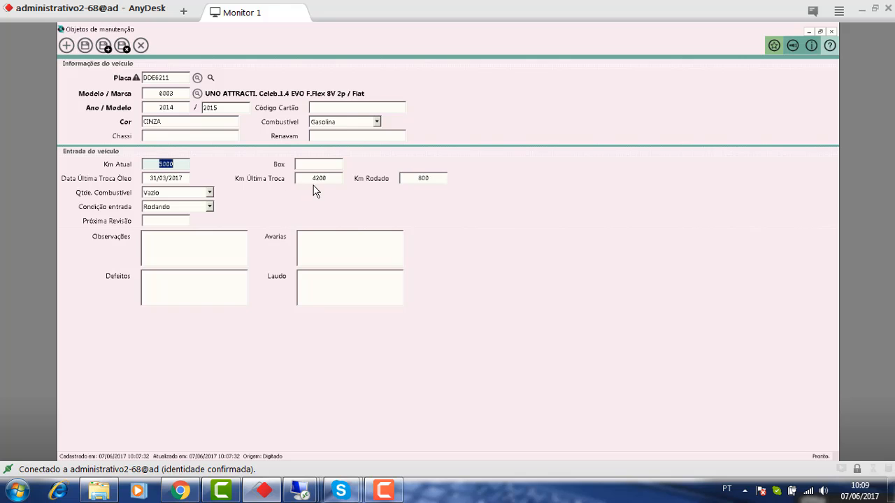
{"action": "left_click", "coordinate": [340, 186]}
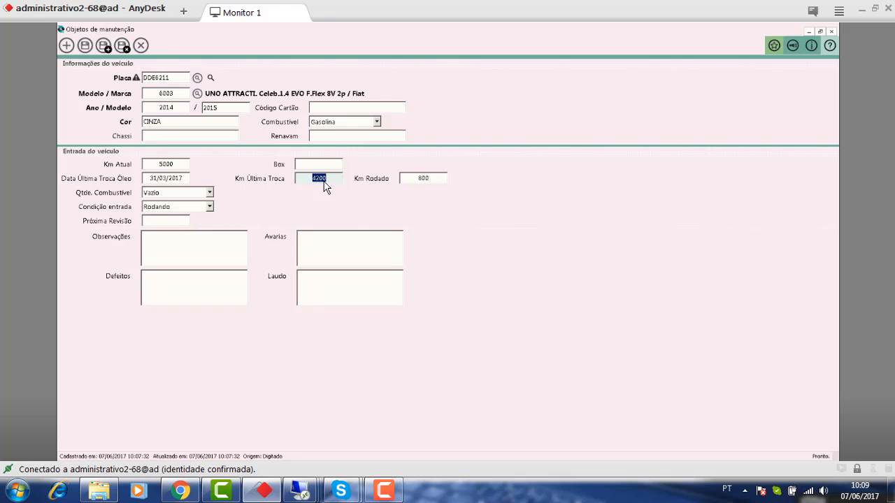
{"action": "left_click", "coordinate": [164, 168]}
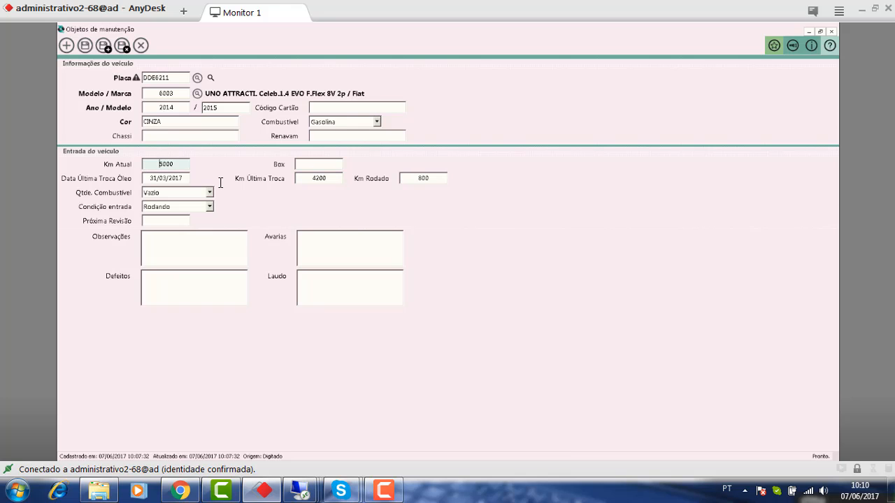
{"action": "left_click", "coordinate": [414, 181]}
{"action": "left_click_drag", "start_coordinate": [414, 181], "coordinate": [468, 197]}
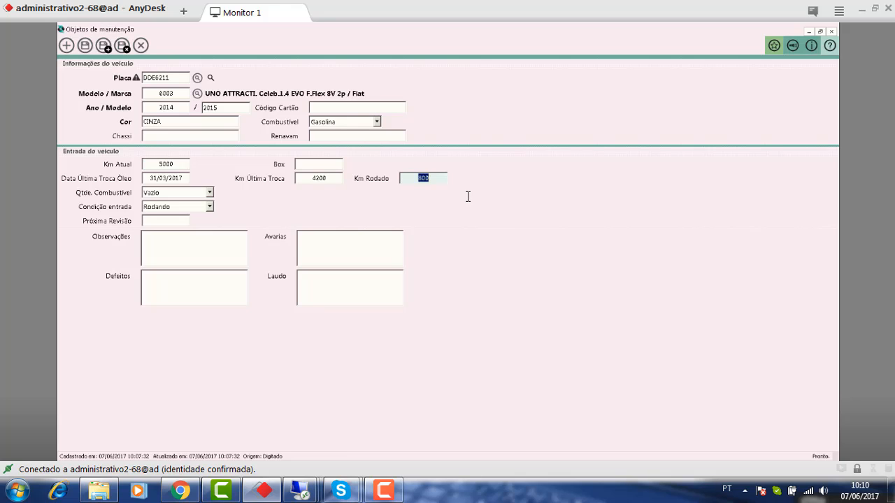
{"action": "left_click", "coordinate": [209, 194]}
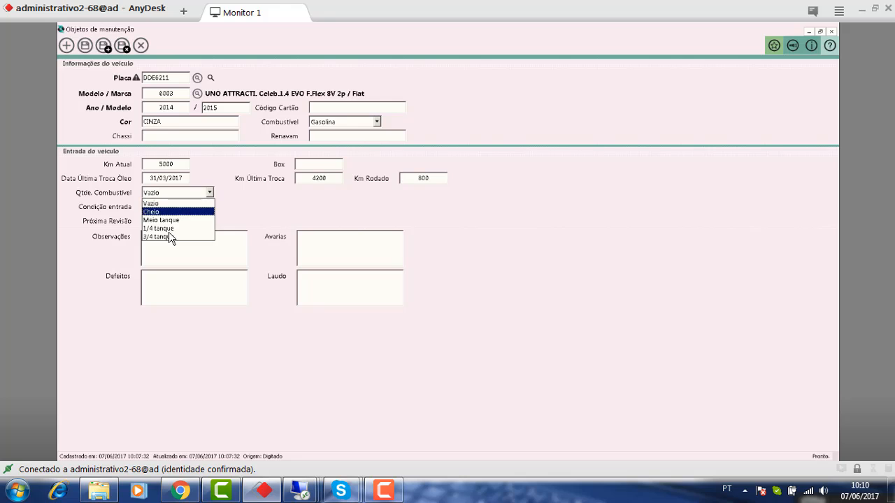
{"action": "left_click", "coordinate": [178, 221]}
{"action": "left_click", "coordinate": [178, 223]}
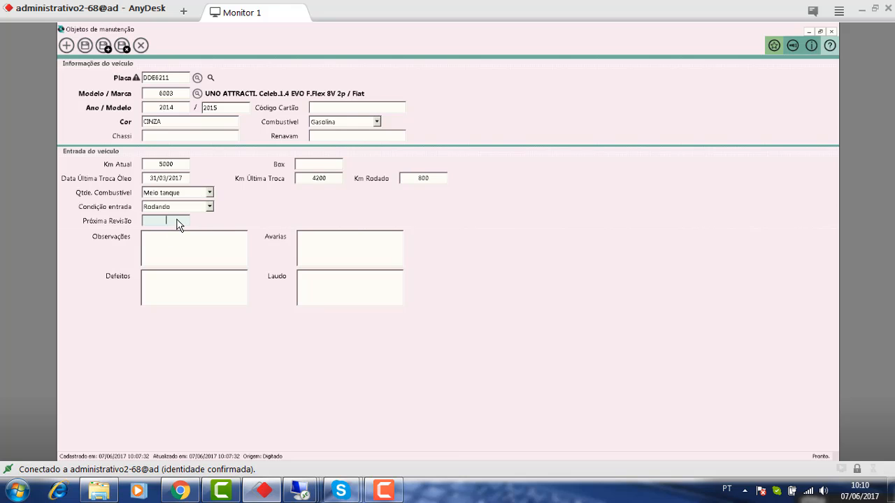
- Note 'CLIENTE COM URGENCIA NA ENTREGA' and damages 'PORTA RISCADA, CAPO AMASSADO'
{"action": "key", "text": "Tab"}
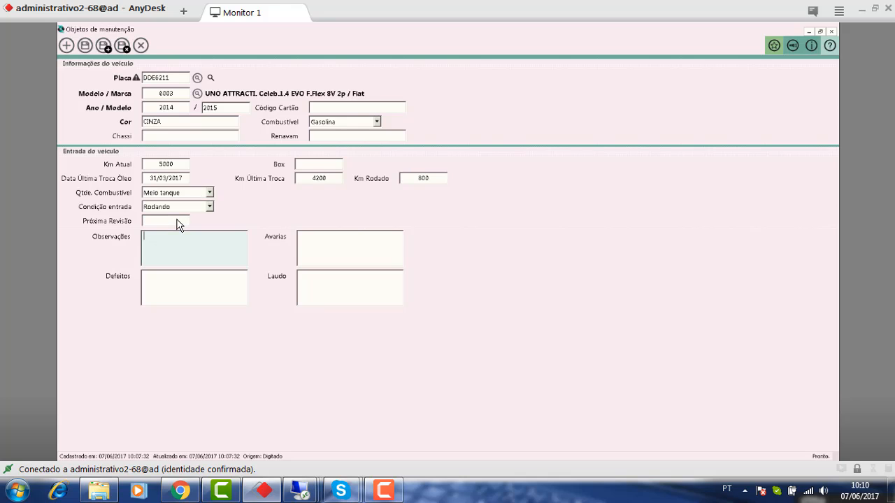
{"action": "type", "text": "CLIENTE COM URGENCIA NA ENTREGA"}
{"action": "key", "text": "Tab"}
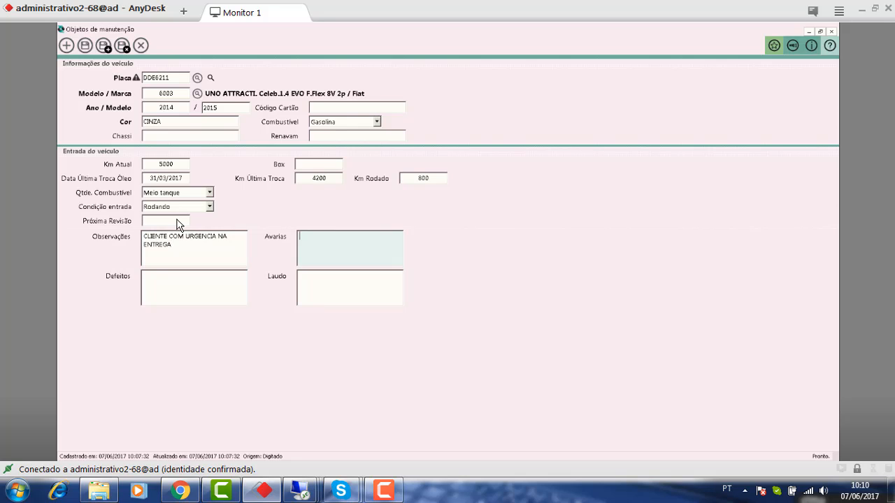
{"action": "type", "text": "PORTA RISCADA, CAPO AMASSADO"}
- Enter defects 'VAZAMENTO DE OLEO, DESGASTE EXCESSIVO DOS PNEUS DIANTEIROS', fixing the typo
{"action": "key", "text": "Tab"}
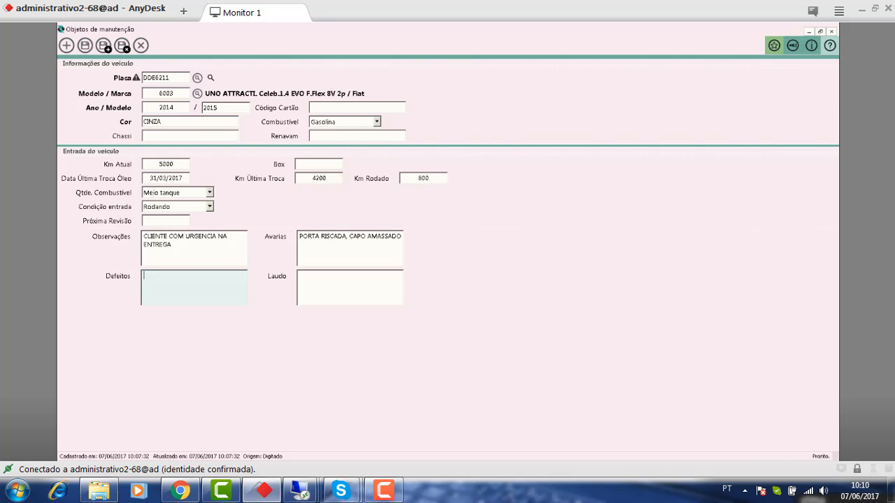
{"action": "type", "text": "VAZAMENTO DE OLEO, DESGASTE A"}
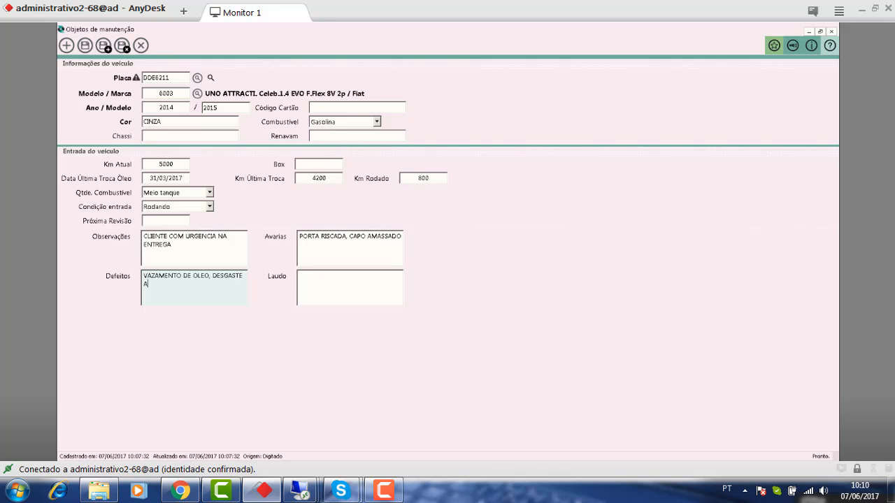
{"action": "type", "text": "XCESSICO DOS PNEU"}
{"action": "key", "text": "BackSpace"}
{"action": "key", "text": "BackSpace"}
{"action": "key", "text": "BackSpace"}
{"action": "key", "text": "BackSpace"}
{"action": "key", "text": "BackSpace"}
{"action": "key", "text": "BackSpace"}
{"action": "key", "text": "BackSpace"}
{"action": "key", "text": "BackSpace"}
{"action": "key", "text": "BackSpace"}
{"action": "key", "text": "BackSpace"}
{"action": "key", "text": "BackSpace"}
{"action": "key", "text": "BackSpace"}
{"action": "key", "text": "BackSpace"}
{"action": "type", "text": "SIVO DOS P"}
{"action": "type", "text": "NEUS DIANTEIRO"}
{"action": "type", "text": "S"}
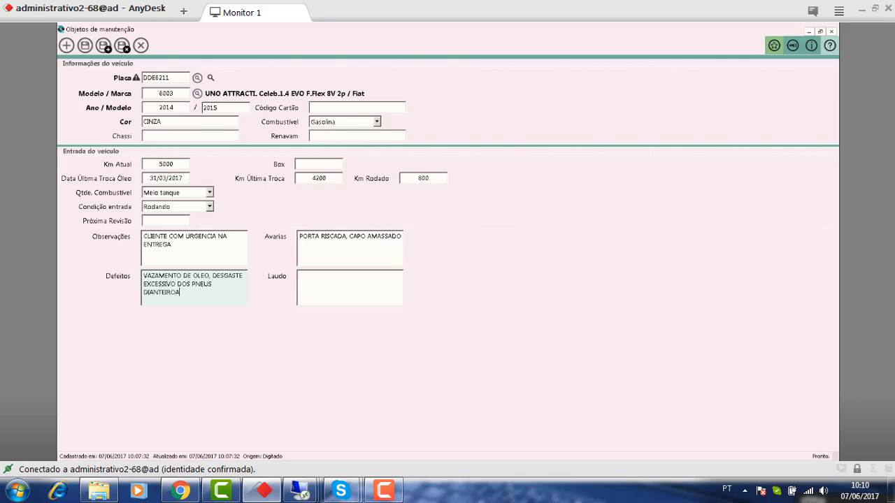
{"action": "key", "text": "Tab"}
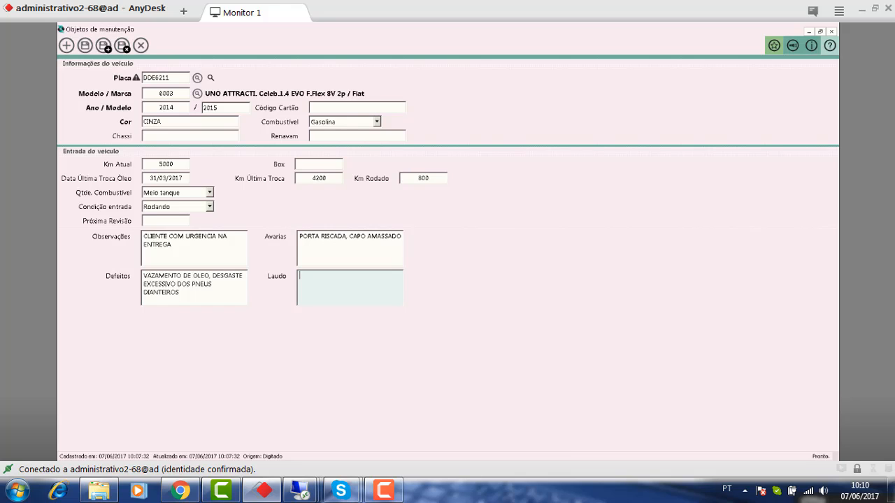
- Save the vehicle entry details, then save the quote as code 341
{"action": "key", "text": "ctrl+s"}
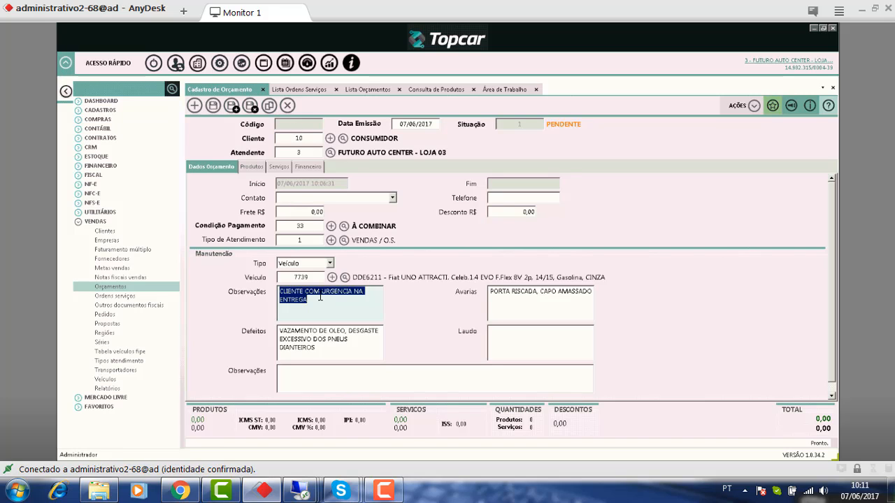
{"action": "key", "text": "Tab"}
{"action": "key", "text": "Tab"}
{"action": "key", "text": "Tab"}
{"action": "key", "text": "Tab"}
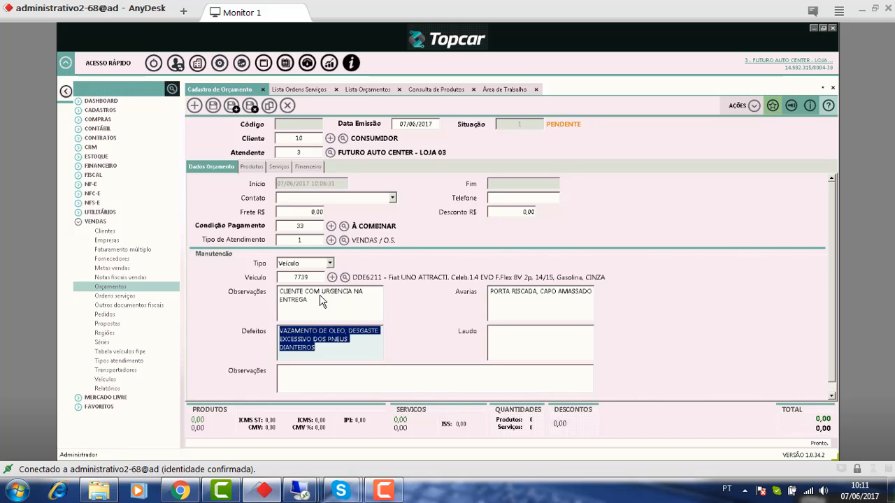
{"action": "key", "text": "Tab"}
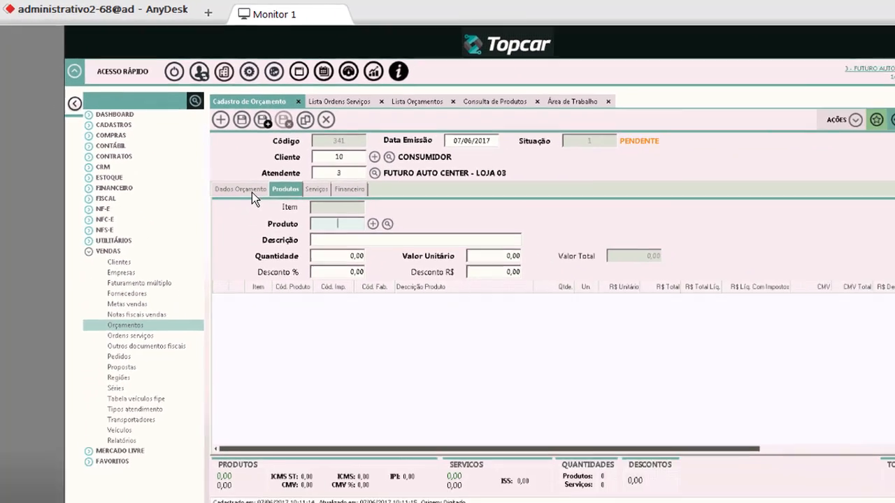
- Open an empty Consulta de Produtos lookup from quote 341's Produto field
{"action": "left_click", "coordinate": [251, 191]}
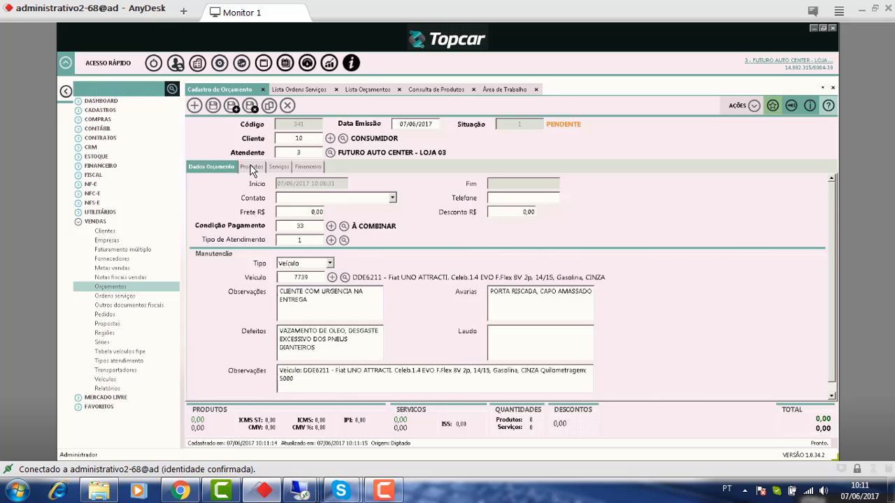
{"action": "left_click", "coordinate": [252, 167]}
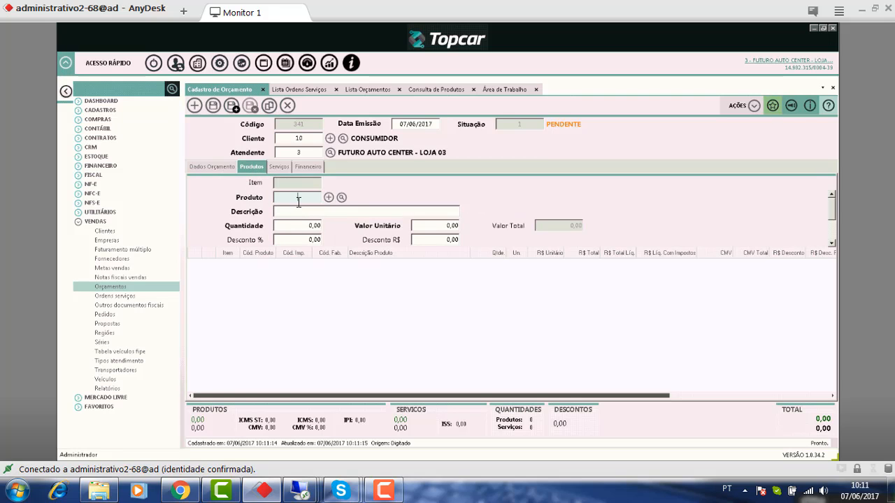
{"action": "left_click", "coordinate": [461, 89]}
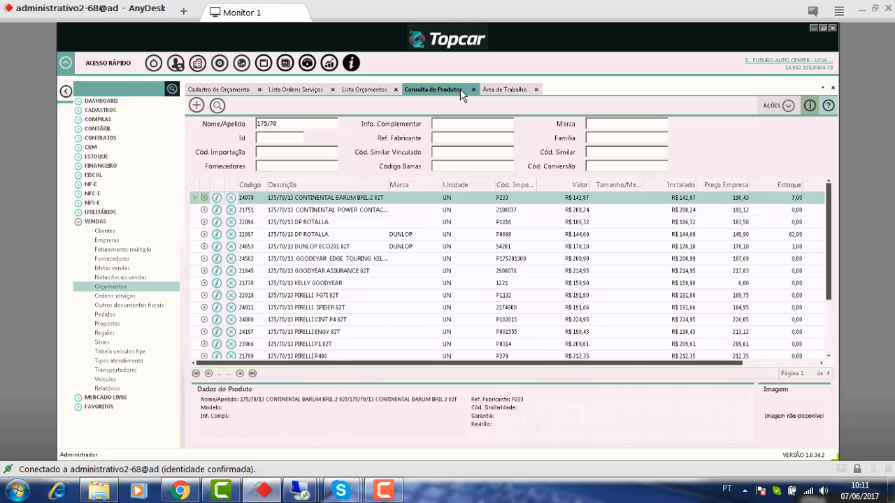
{"action": "left_click", "coordinate": [235, 91]}
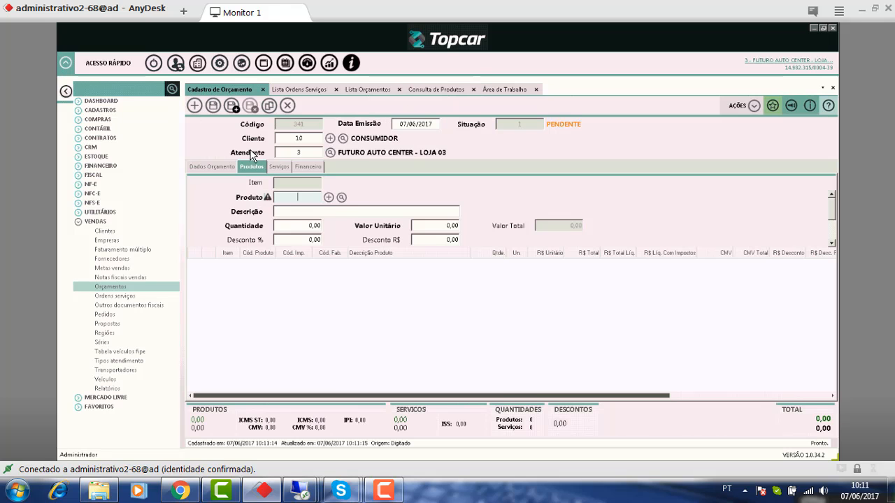
{"action": "left_click", "coordinate": [341, 198]}
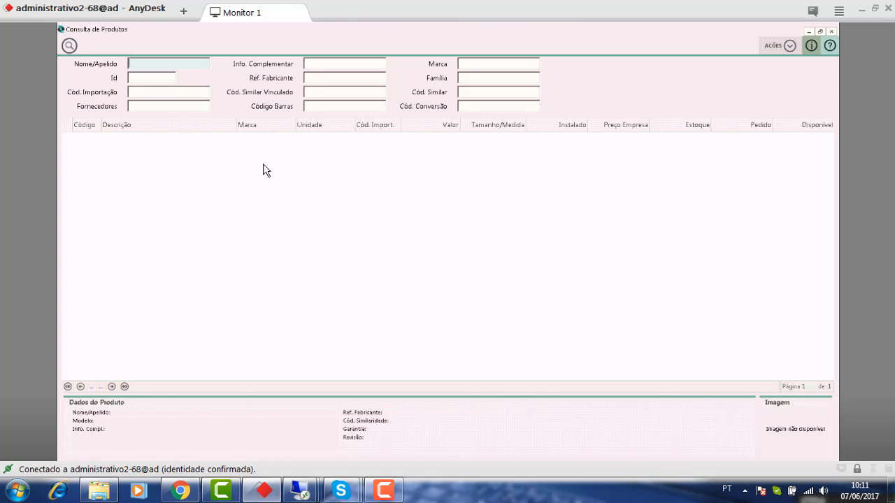
- Search PASTILHA / UNO / ECOPADS and pick brake pad 12781 for the quote
{"action": "type", "text": "PASTILHA"}
{"action": "key", "text": "Tab"}
{"action": "type", "text": "UNO"}
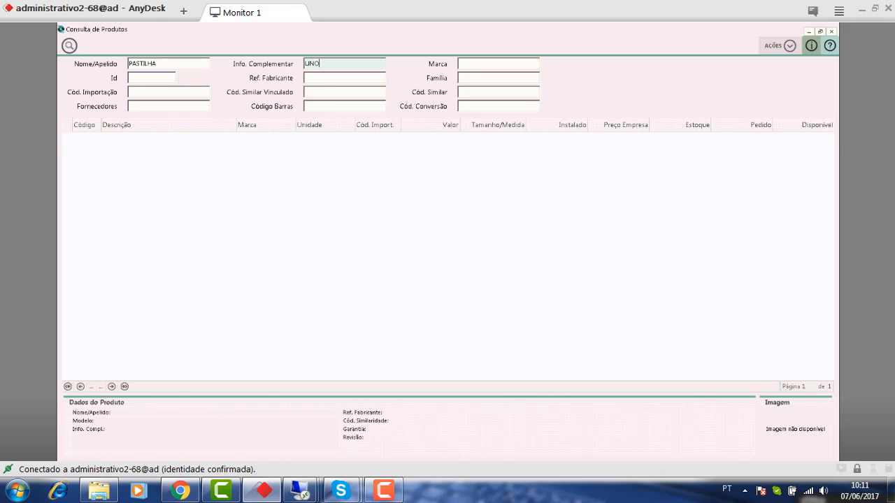
{"action": "key", "text": "Return"}
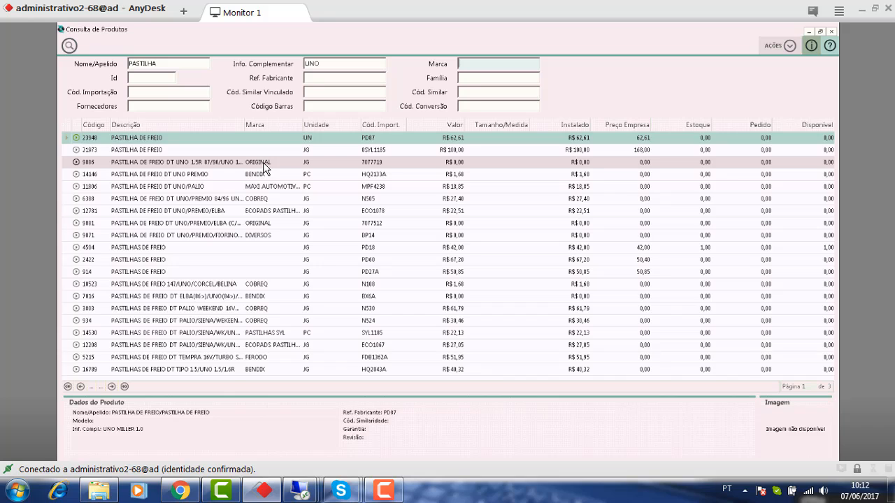
{"action": "type", "text": "ECOPADS"}
{"action": "key", "text": "Return"}
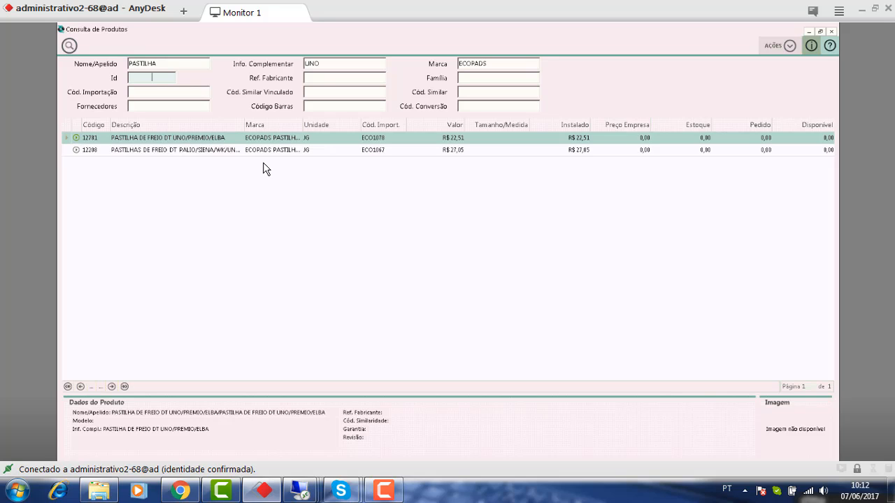
{"action": "double_click", "coordinate": [827, 138]}
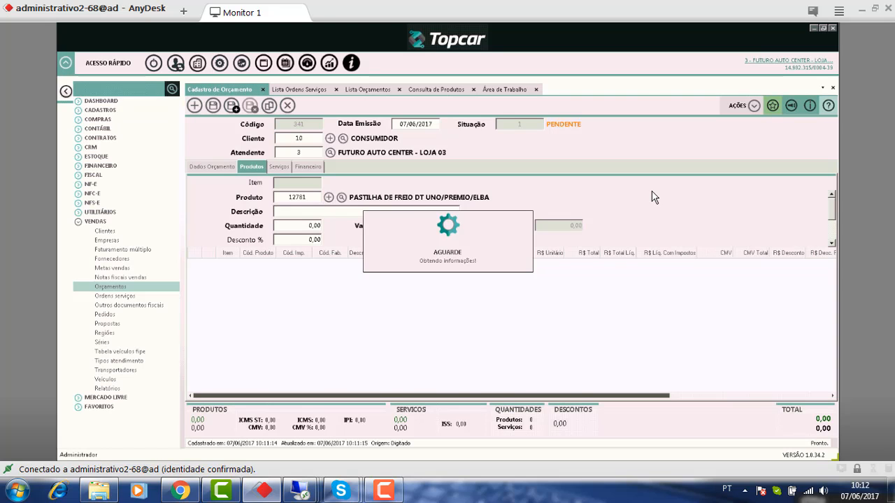
- Change the item description to 'PASTILHA DE FREIO DIATEIRA FIAT UNO'
{"action": "key", "text": "End"}
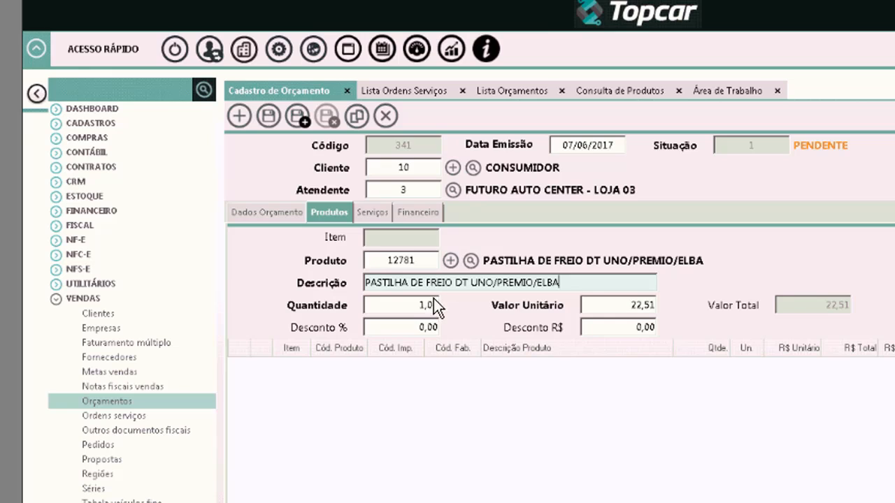
{"action": "left_click_drag", "start_coordinate": [452, 279], "coordinate": [789, 327]}
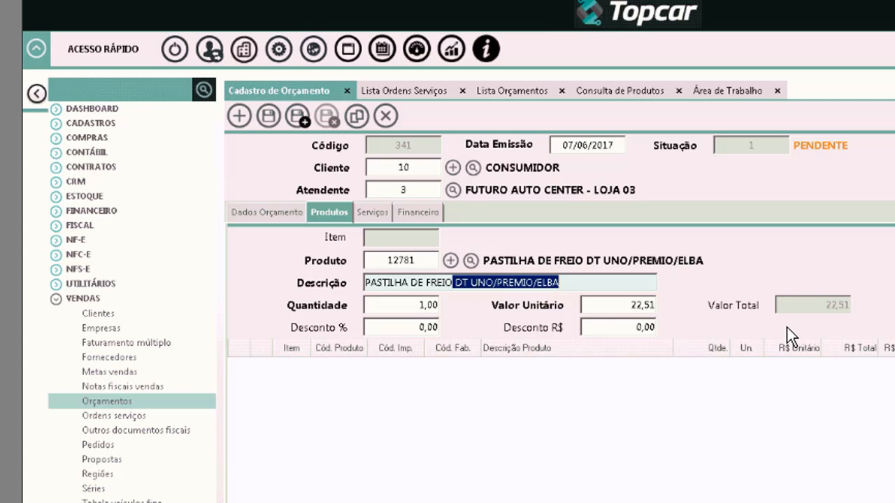
{"action": "key", "text": "BackSpace"}
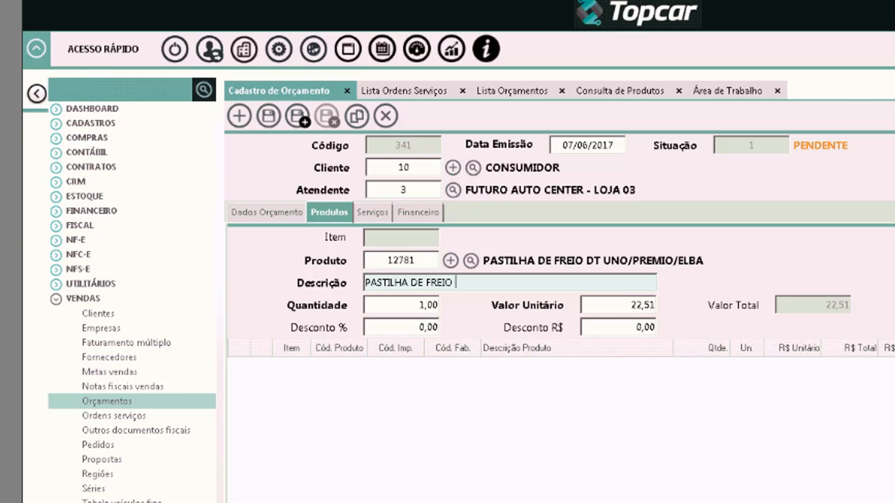
{"action": "type", "text": "DIATEIRA FIAT UNO"}
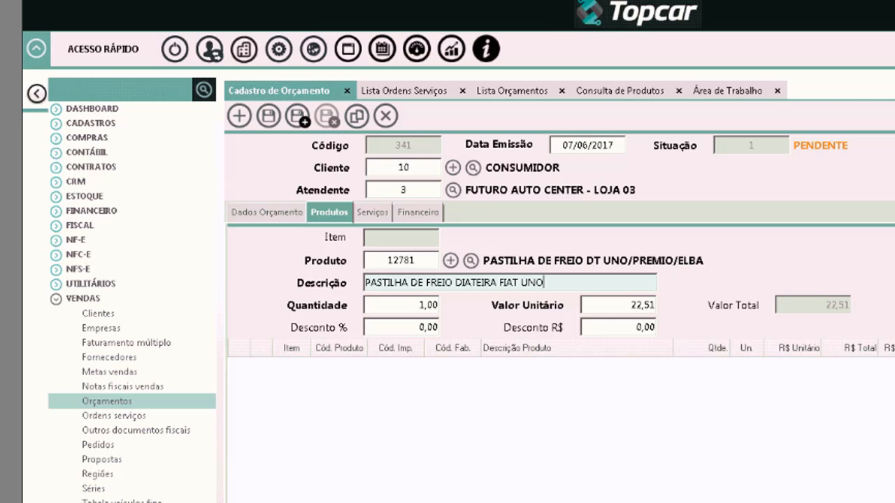
{"action": "key", "text": "Tab"}
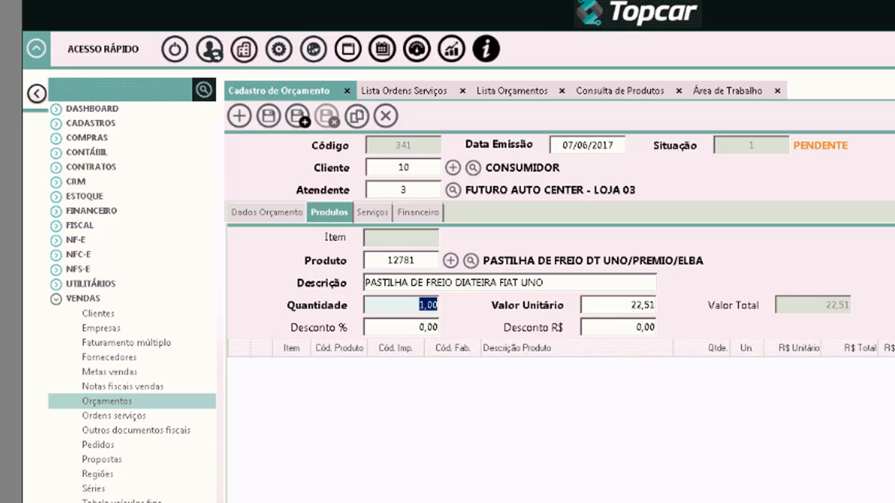
- Set quantity 2 at 33,00 each and add the item, totalling 66,00
{"action": "type", "text": "2"}
{"action": "key", "text": "Tab"}
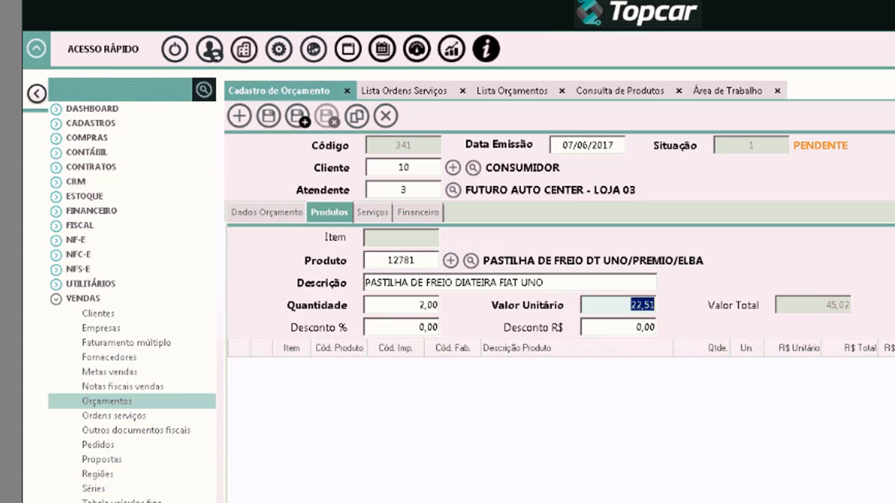
{"action": "type", "text": "30"}
{"action": "key", "text": "Tab"}
{"action": "key", "text": "Tab"}
{"action": "key", "text": "Tab"}
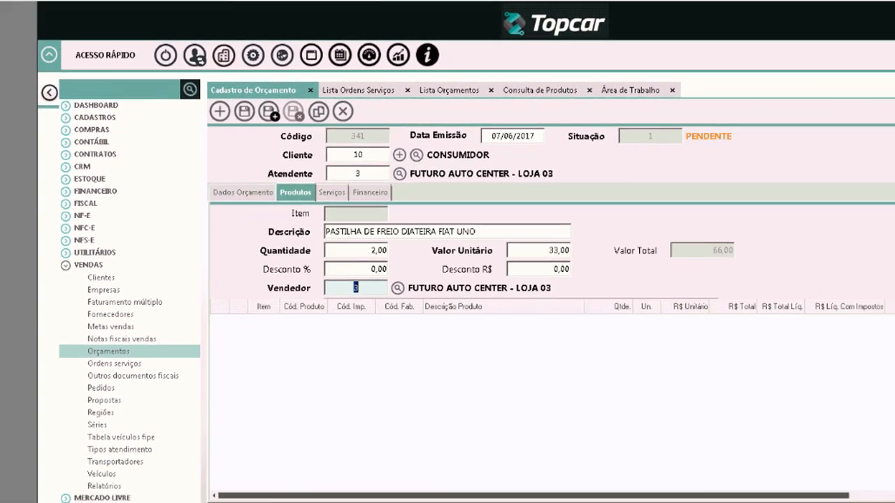
{"action": "key", "text": "Tab"}
{"action": "key", "text": "Tab"}
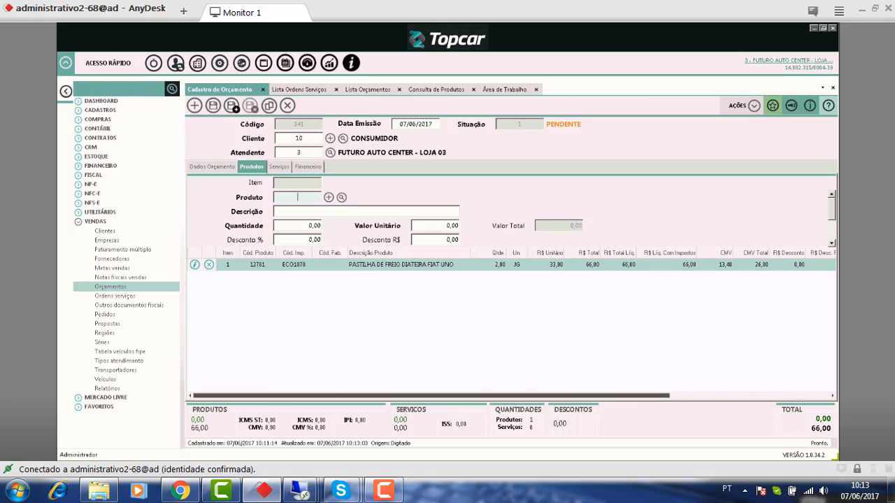
- Search DISCO filtered by UNO and select brake disc 1219 at 73,23
{"action": "type", "text": "CO"}
{"action": "key", "text": "Return"}
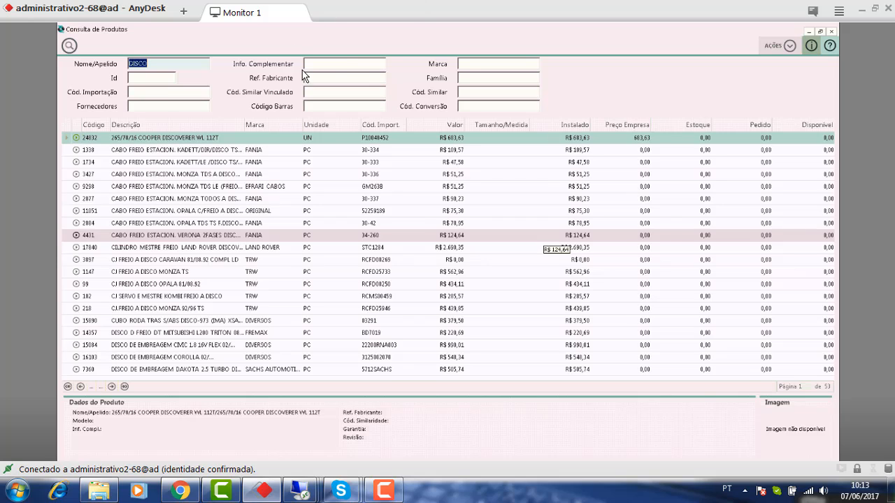
{"action": "left_click", "coordinate": [336, 65]}
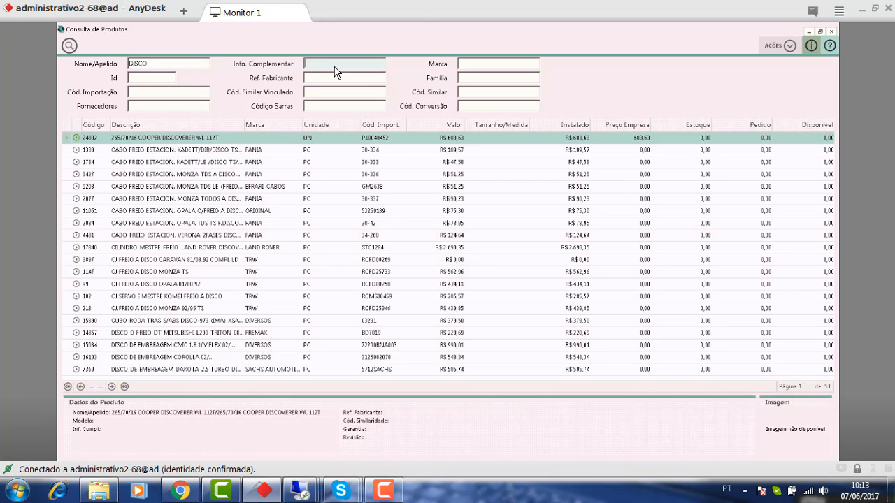
{"action": "type", "text": "UNIO"}
{"action": "key", "text": "Return"}
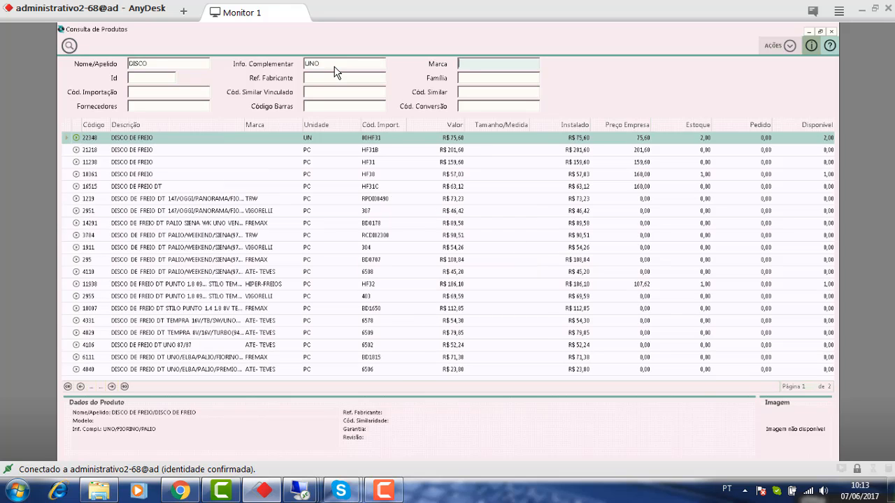
{"action": "double_click", "coordinate": [216, 201]}
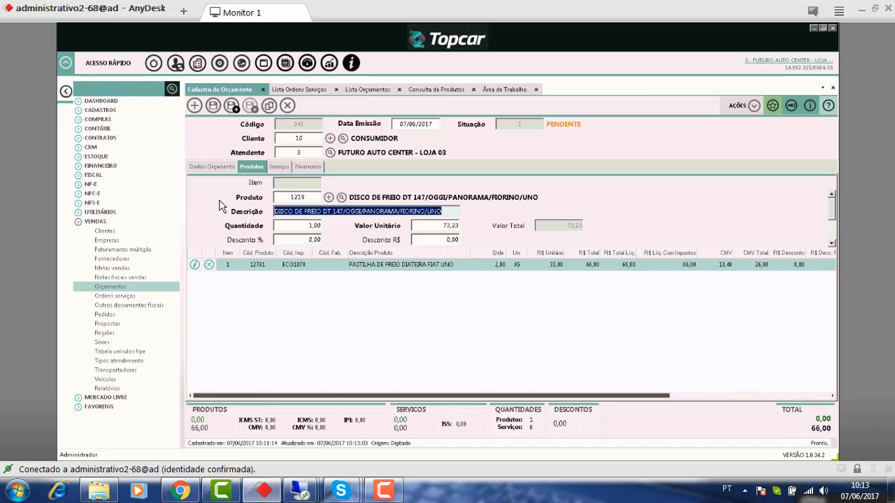
- Confirm the brake disc line, 1,00 at 73,23, bringing the quote total to 139,23
{"action": "key", "text": "Tab"}
{"action": "key", "text": "Tab"}
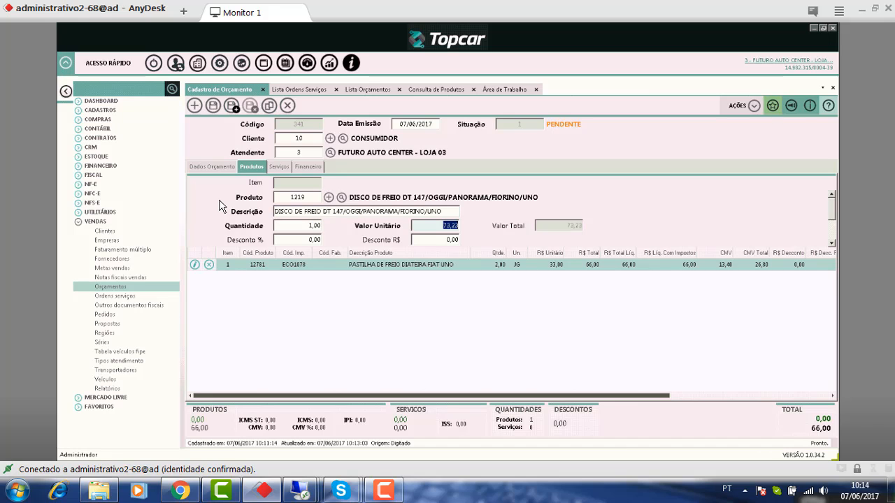
{"action": "key", "text": "Tab"}
{"action": "key", "text": "Tab"}
{"action": "key", "text": "Tab"}
{"action": "key", "text": "Tab"}
{"action": "key", "text": "Tab"}
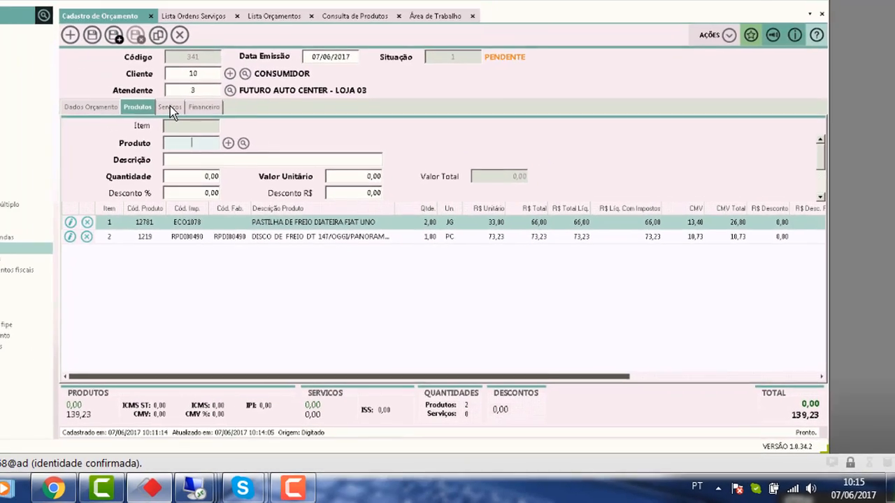
- Add service 21364 as 'MAO DE OBRA DE REMOVER E INSTALAR' at a 150,00 unit price
{"action": "left_click", "coordinate": [60, 47]}
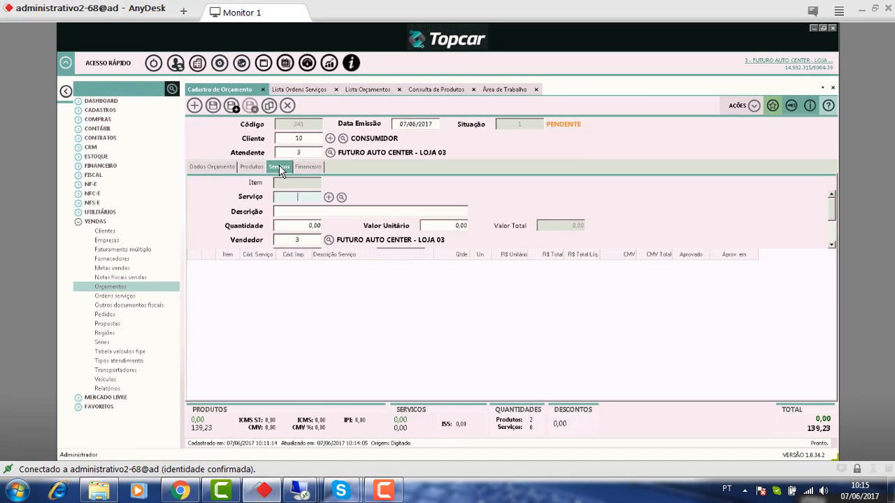
{"action": "type", "text": "OBRA"}
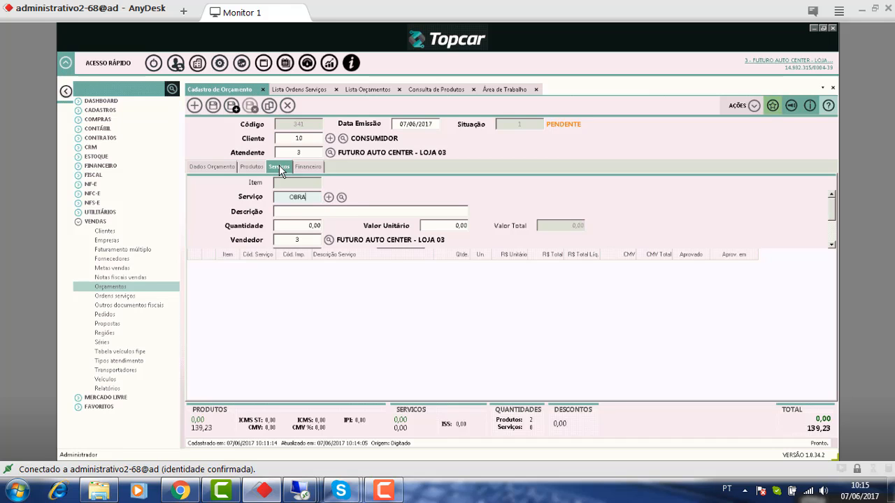
{"action": "key", "text": "Return"}
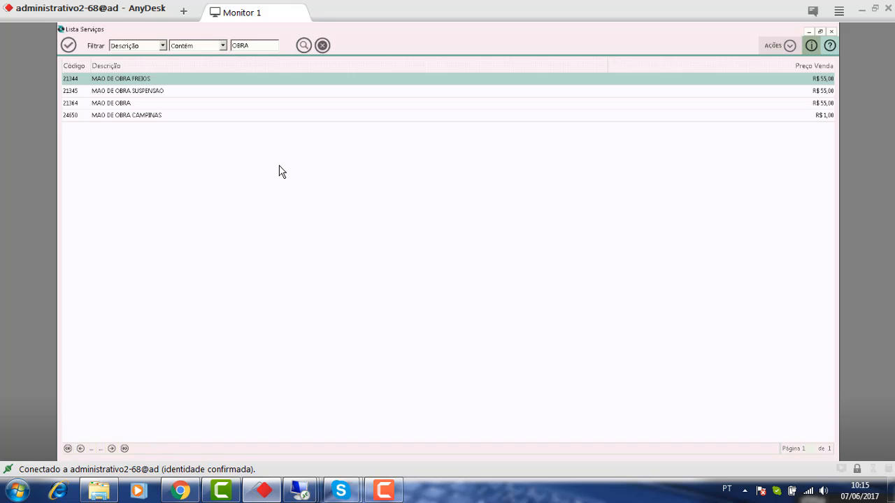
{"action": "double_click", "coordinate": [262, 104]}
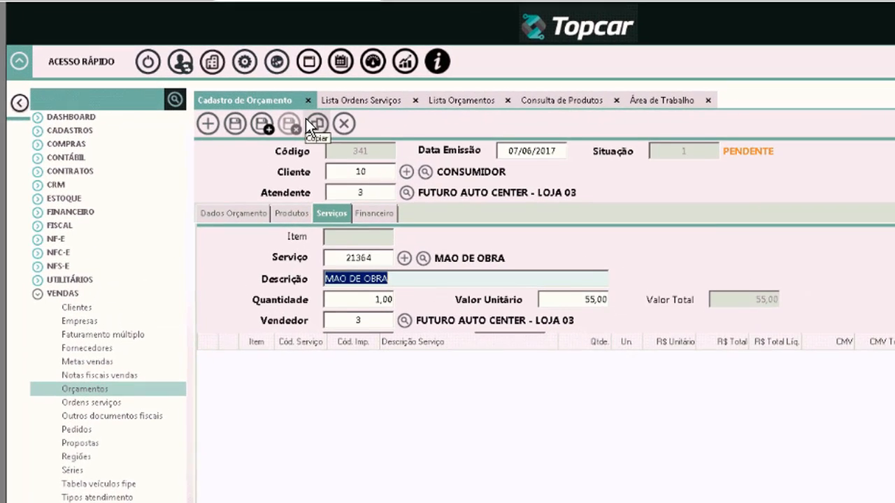
{"action": "key", "text": "End"}
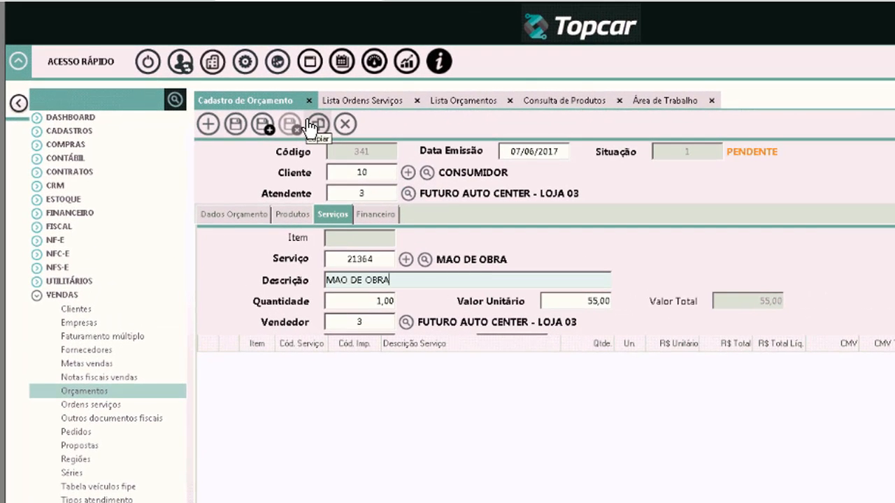
{"action": "type", "text": "DE REMOVER E IN"}
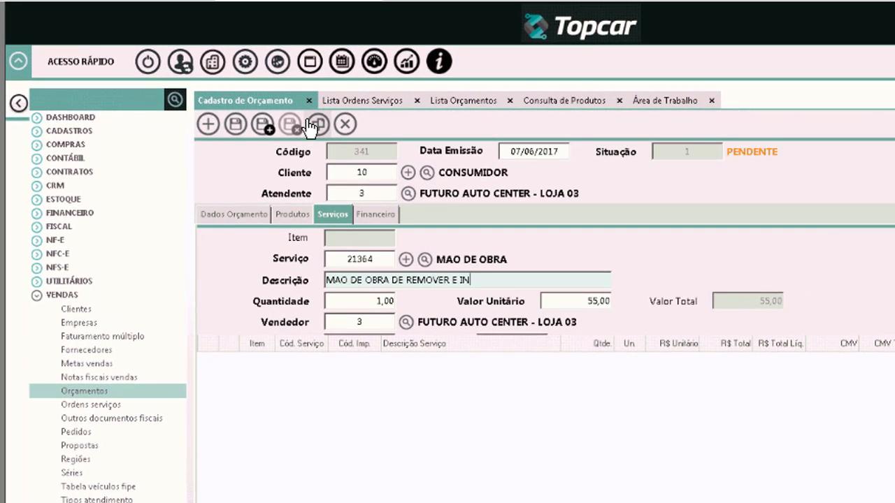
{"action": "type", "text": "STALAR"}
{"action": "key", "text": "Tab"}
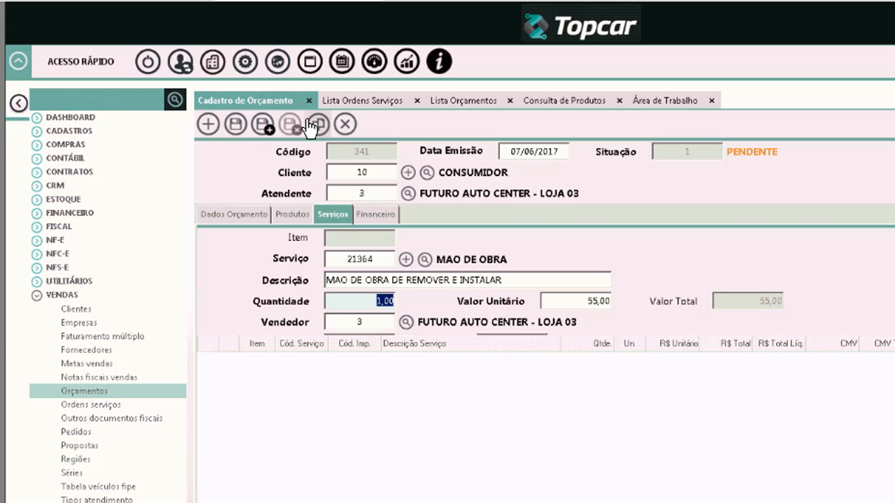
{"action": "key", "text": "Tab"}
{"action": "type", "text": "150"}
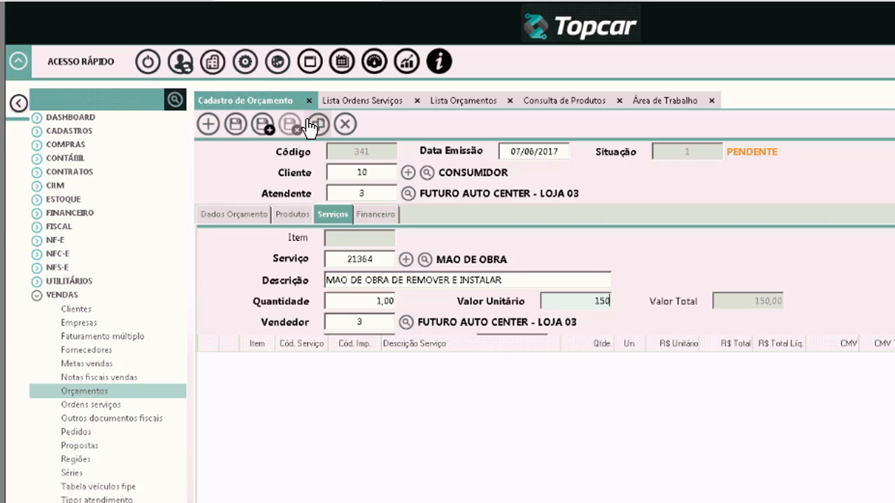
{"action": "key", "text": "Tab"}
{"action": "key", "text": "Tab"}
{"action": "key", "text": "Tab"}
{"action": "key", "text": "Tab"}
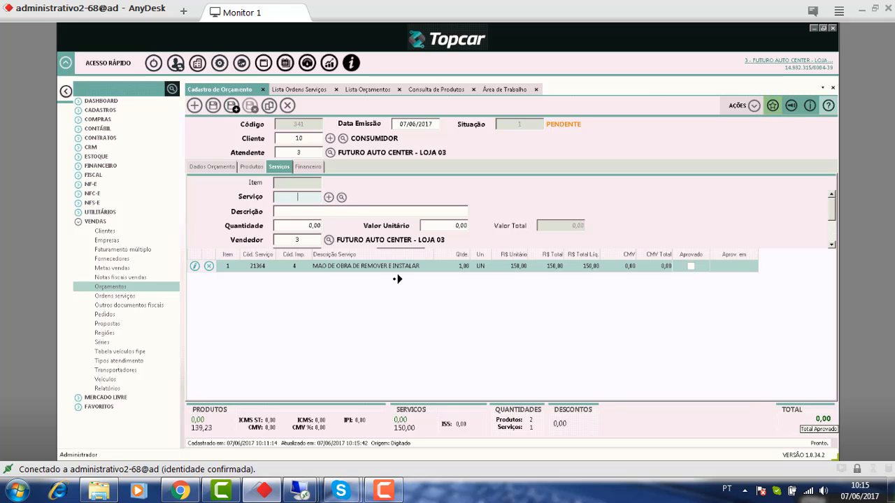
- Generate the print preview of budget 341 from the Dados Orçamento actions menu
{"action": "left_click", "coordinate": [211, 168]}
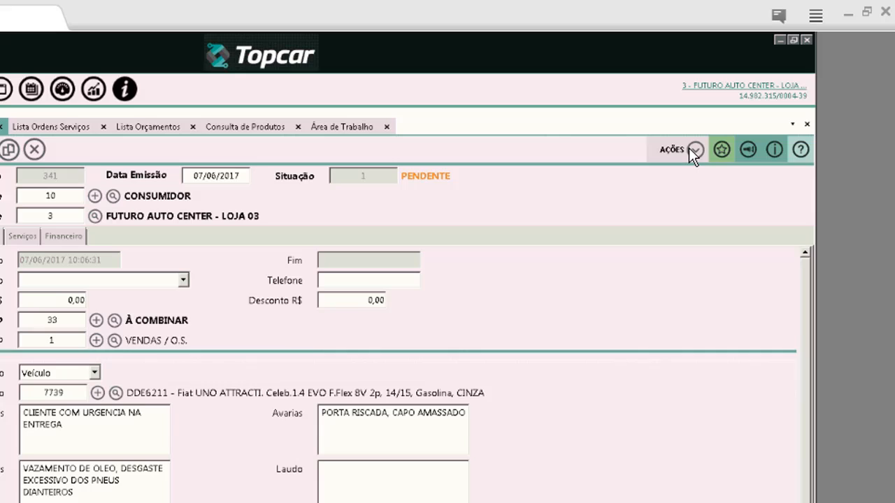
{"action": "left_click", "coordinate": [754, 106]}
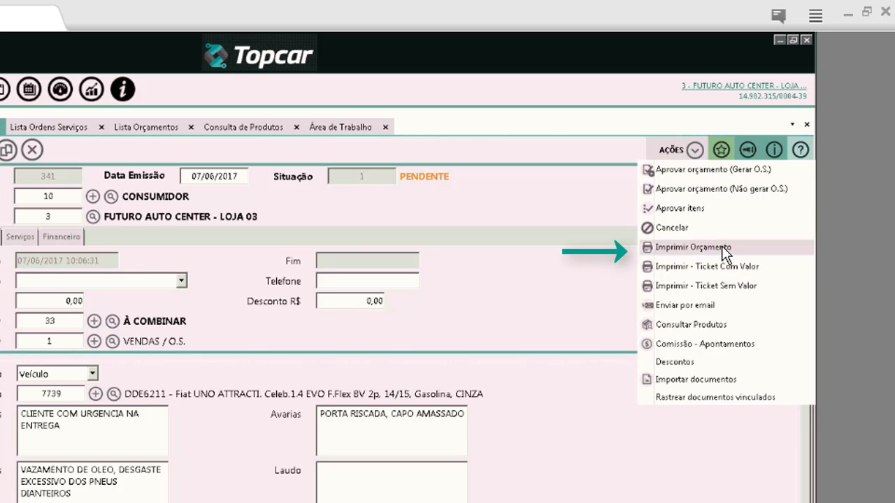
{"action": "left_click", "coordinate": [721, 249]}
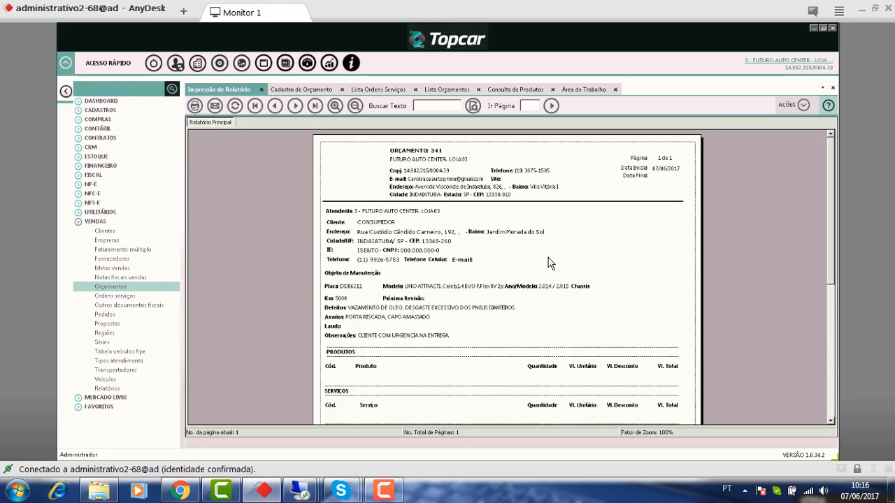
- Zoom in and scroll through the report to its 289,23 total
{"action": "scroll", "coordinate": [525, 265], "scroll_direction": "down", "scroll_amount": 2}
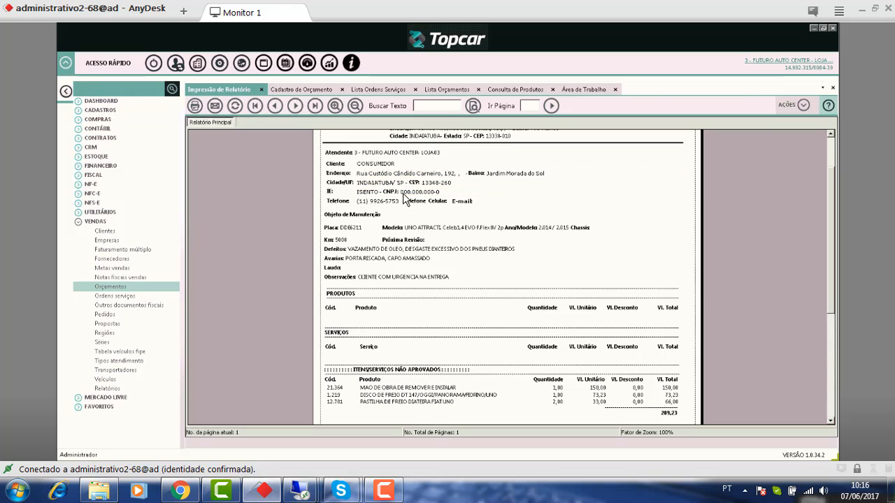
{"action": "scroll", "coordinate": [472, 238], "scroll_direction": "down", "scroll_amount": 4}
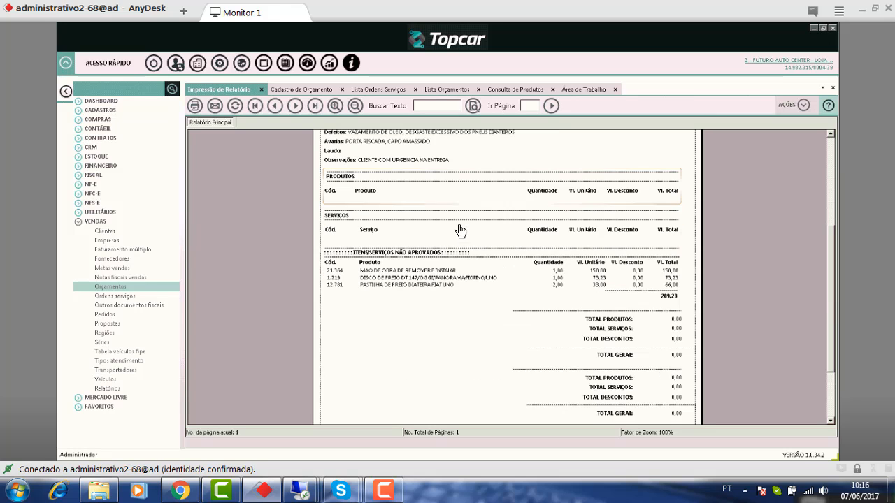
{"action": "left_click", "coordinate": [336, 106]}
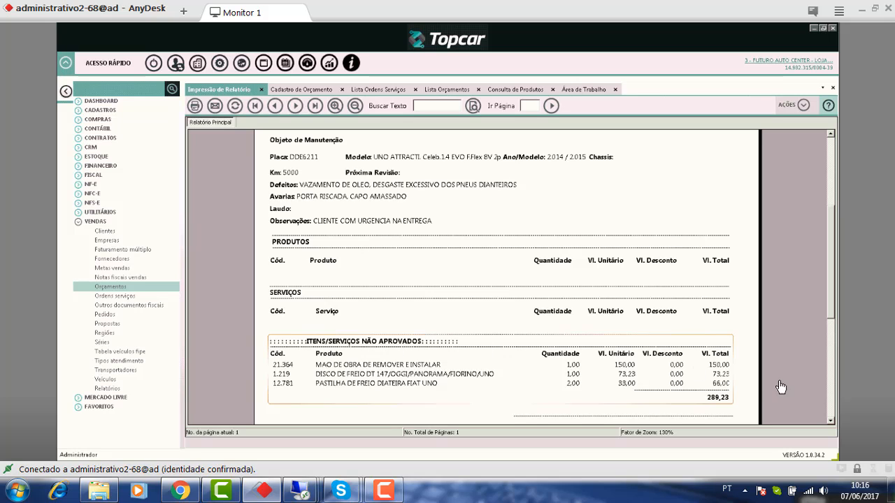
{"action": "left_click", "coordinate": [832, 383]}
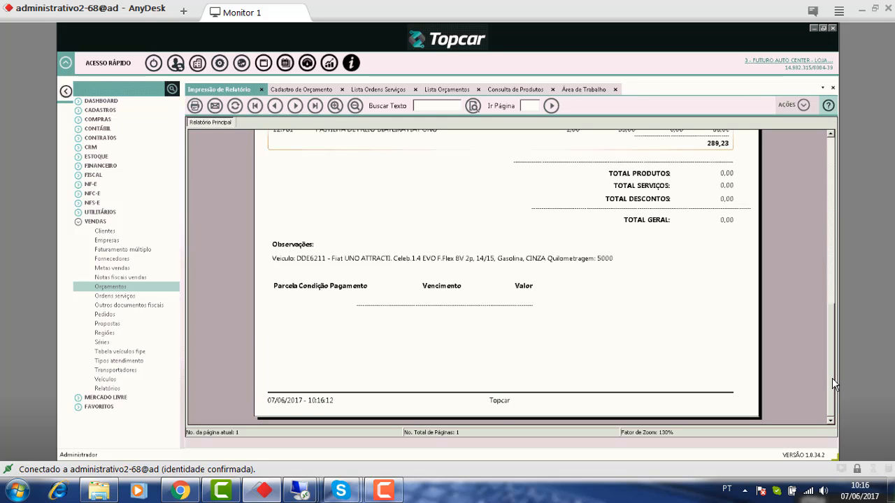
{"action": "left_click_drag", "start_coordinate": [830, 371], "coordinate": [819, 151]}
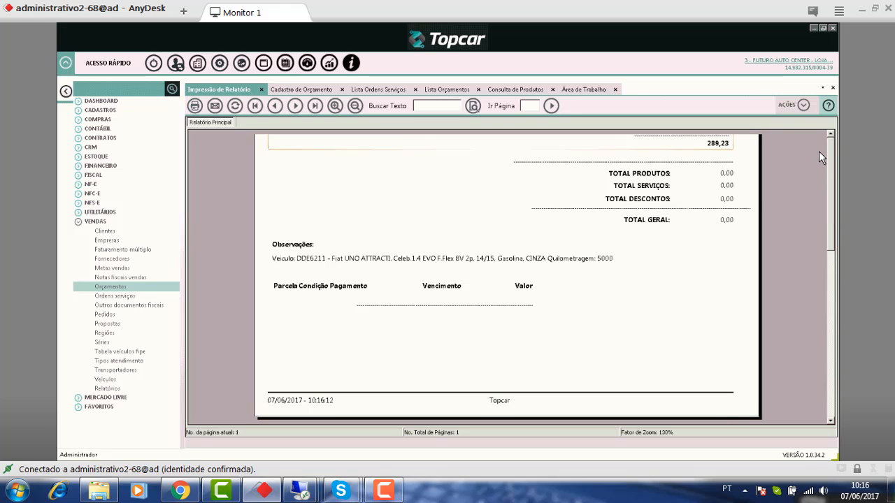
- Approve all of budget 341's items with Aprovar itens
{"action": "left_click", "coordinate": [311, 90]}
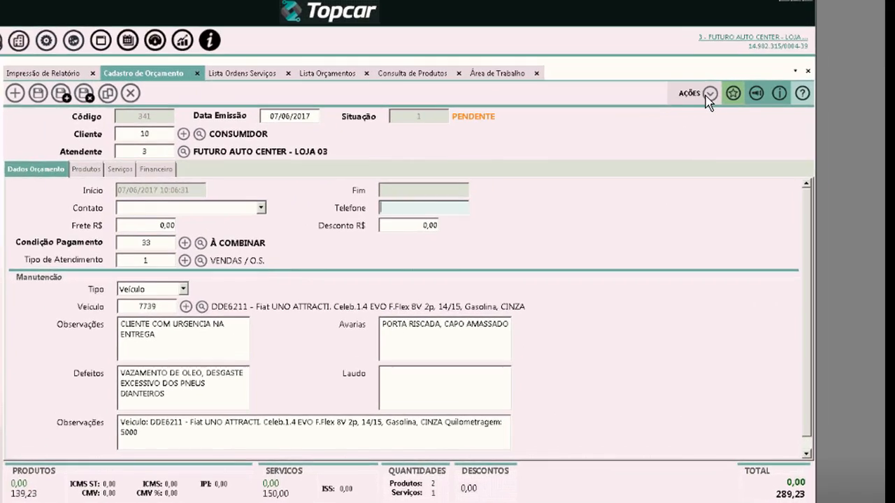
{"action": "left_click", "coordinate": [754, 106]}
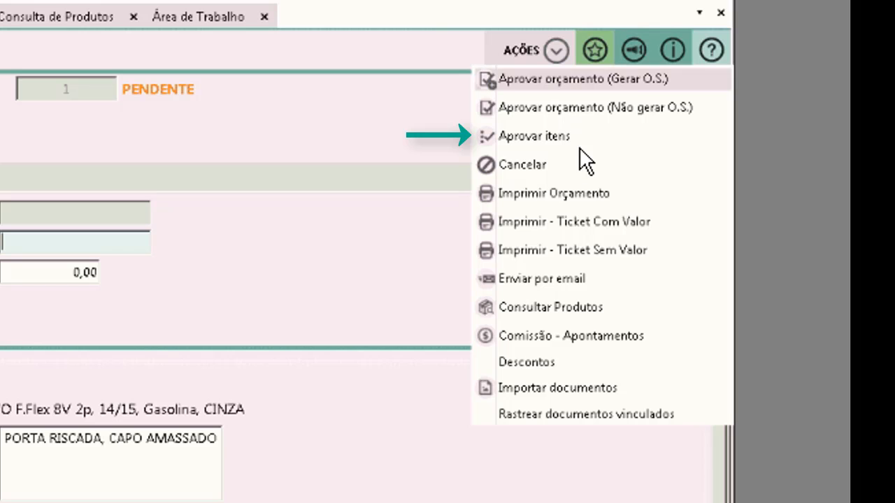
{"action": "left_click", "coordinate": [580, 139]}
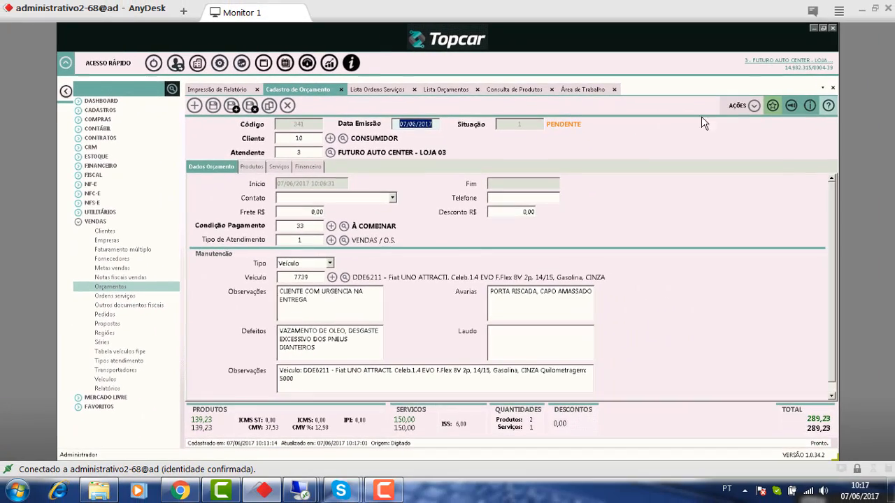
- Generate a fresh print preview of budget 341
{"action": "left_click", "coordinate": [834, 124]}
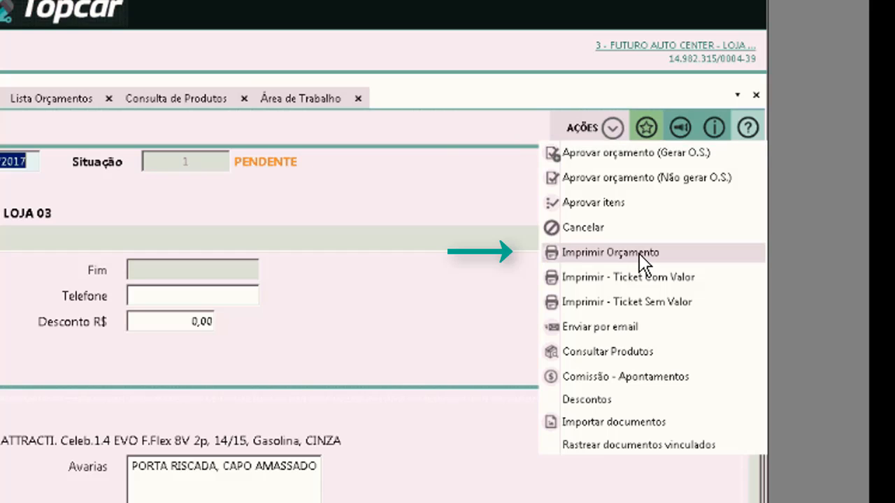
{"action": "left_click", "coordinate": [640, 255]}
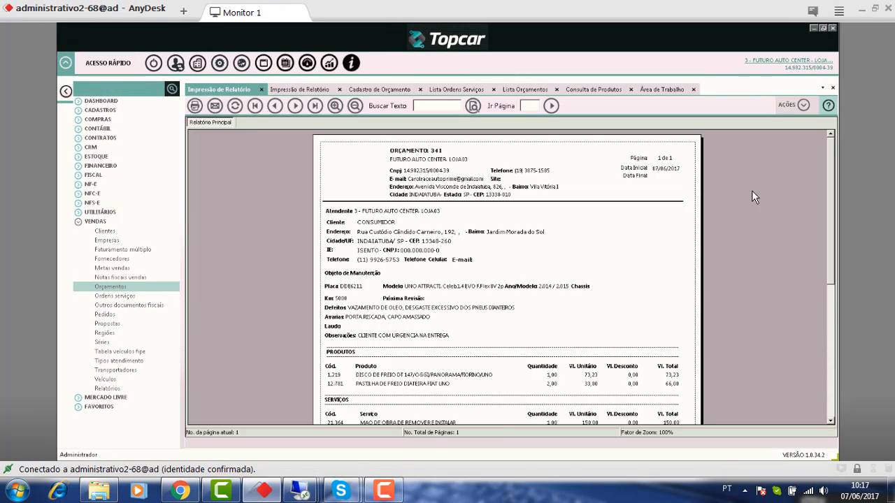
{"action": "scroll", "coordinate": [405, 308], "scroll_direction": "down", "scroll_amount": 3}
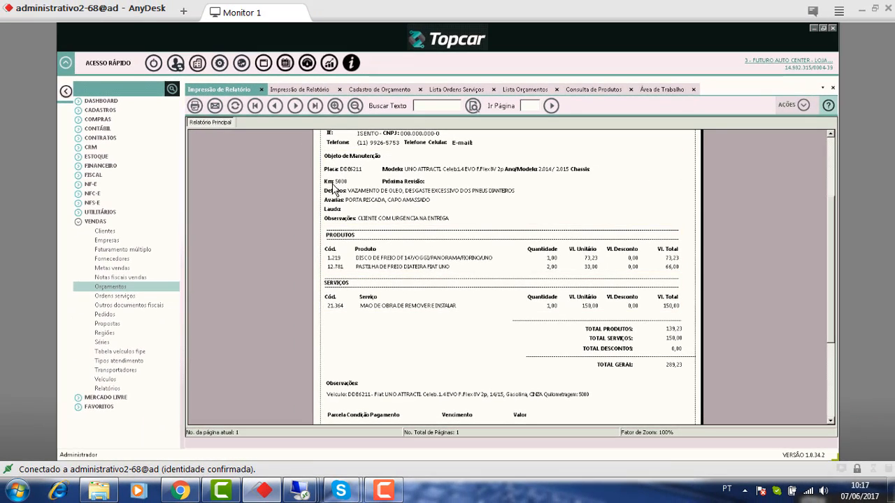
- Zoom out and page down to the services 150,00 and 289,23 grand total
{"action": "left_click", "coordinate": [295, 89]}
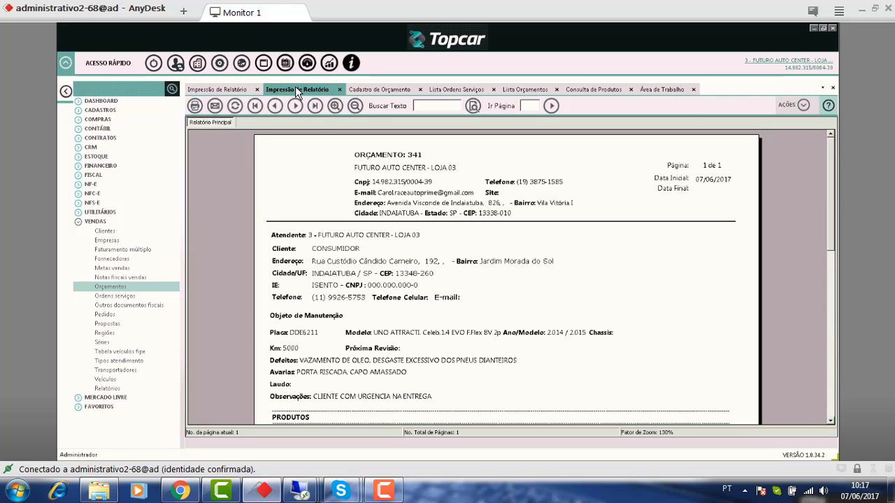
{"action": "left_click", "coordinate": [355, 105]}
{"action": "left_click", "coordinate": [356, 106]}
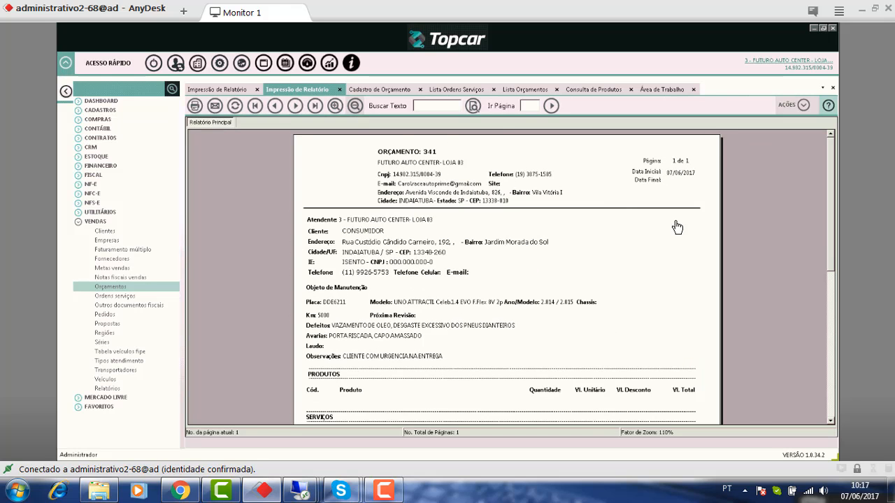
{"action": "left_click", "coordinate": [833, 294]}
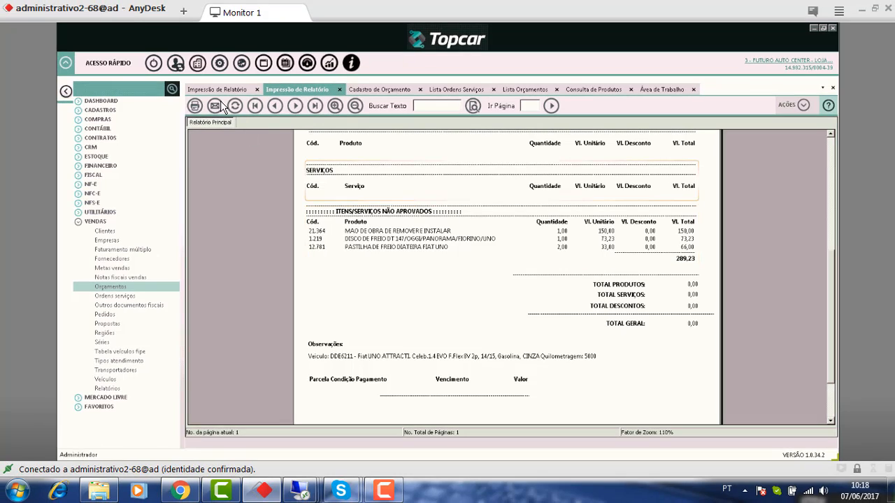
{"action": "left_click", "coordinate": [221, 89]}
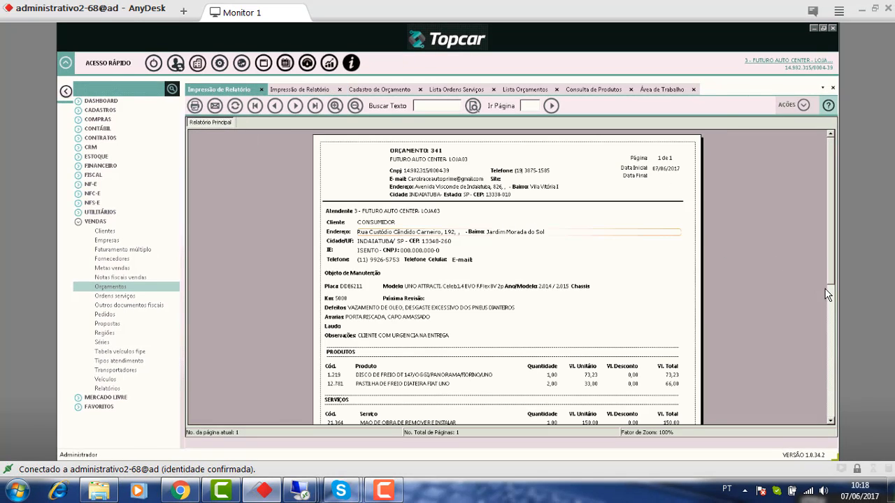
{"action": "left_click", "coordinate": [831, 320]}
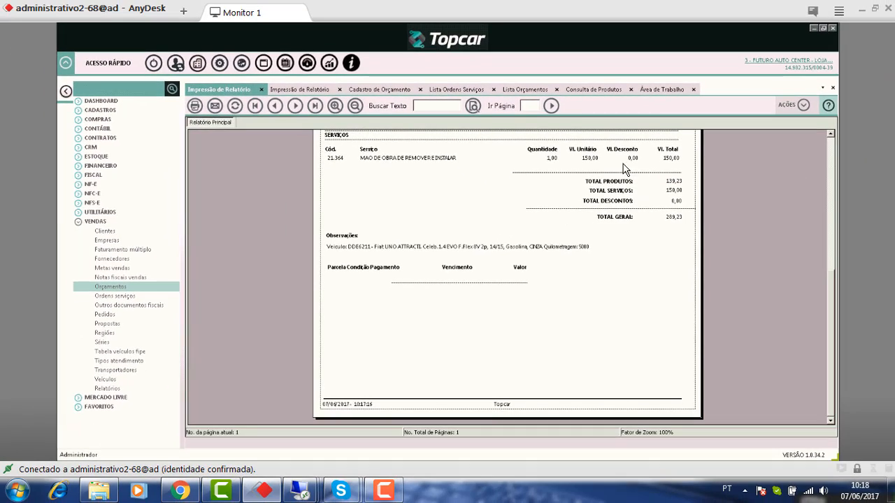
- Close both Impressão de Relatório previews and bring up budget 341's actions menu
{"action": "left_click", "coordinate": [263, 89]}
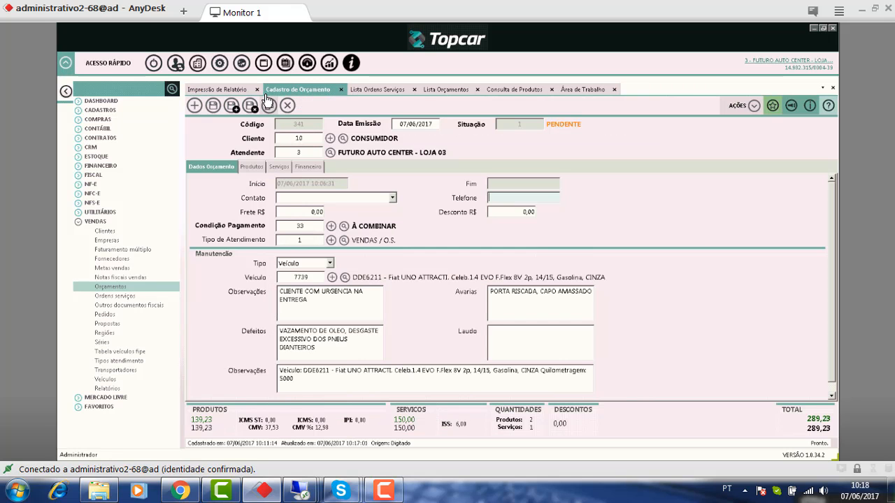
{"action": "left_click", "coordinate": [241, 89]}
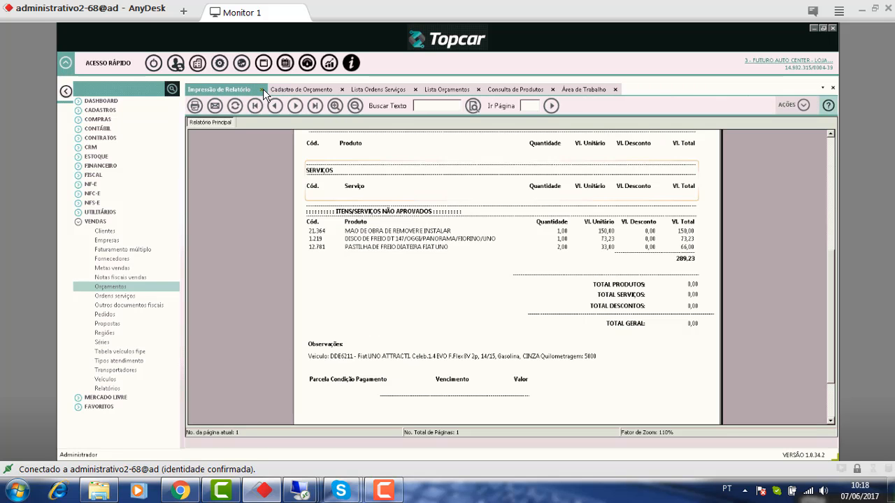
{"action": "left_click", "coordinate": [262, 89]}
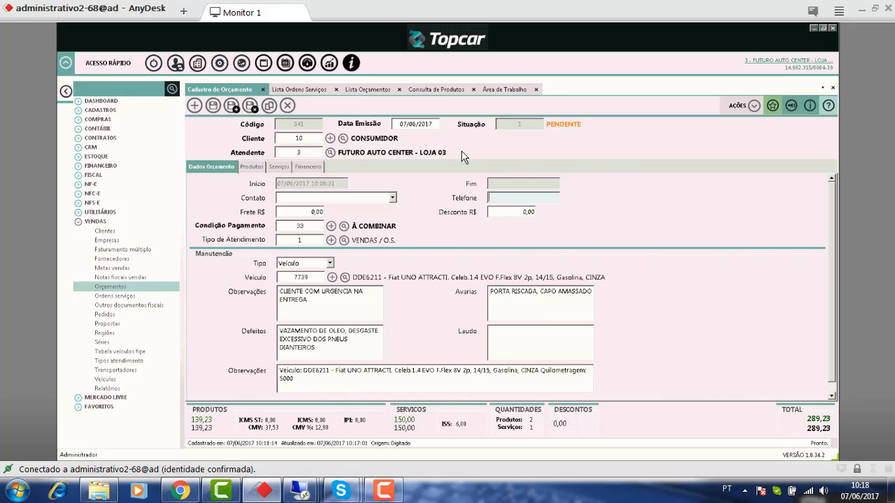
{"action": "left_click", "coordinate": [753, 107]}
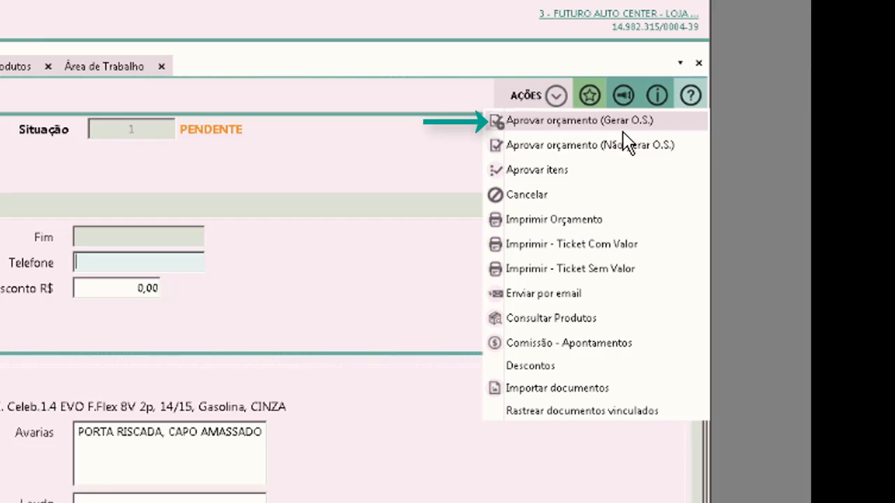
- Approve budget 341 with Gerar O.S., creating service order 14359, and verify it reads Aprovado
{"action": "left_click", "coordinate": [637, 122]}
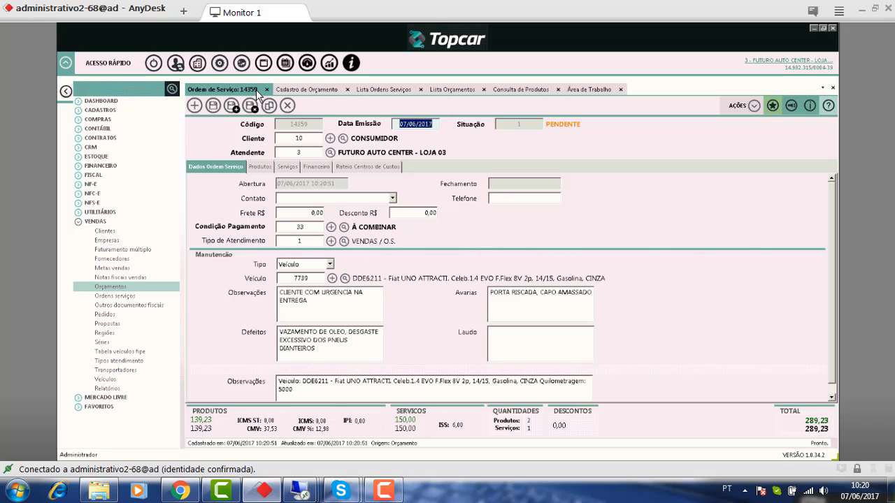
{"action": "left_click", "coordinate": [309, 89]}
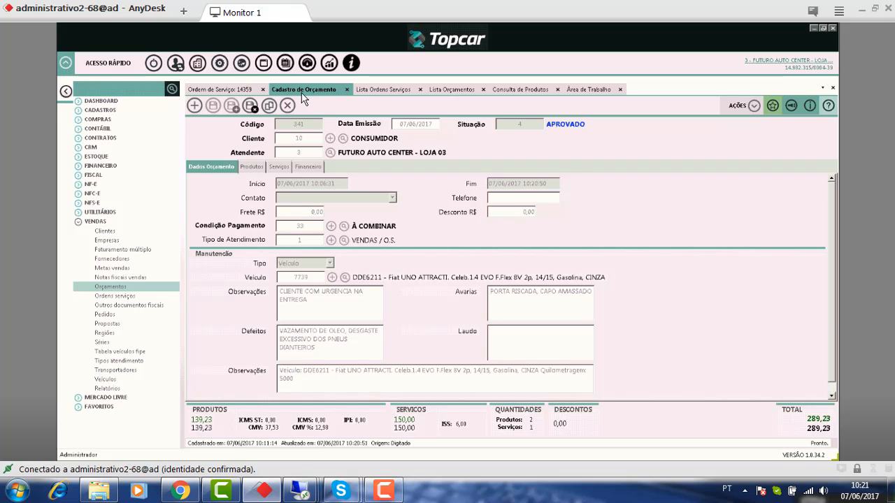
{"action": "left_click", "coordinate": [445, 90]}
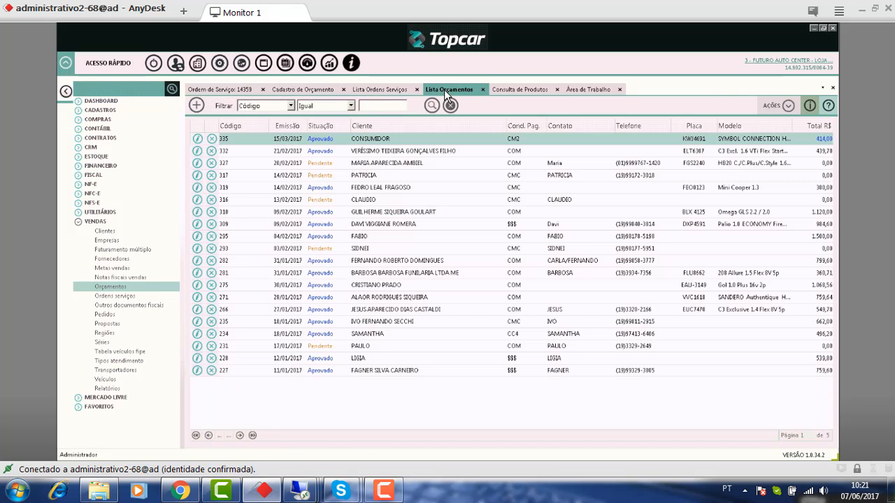
- Refresh the budgets list to confirm 341 is approved, then return to service order 14359
{"action": "left_click", "coordinate": [389, 90]}
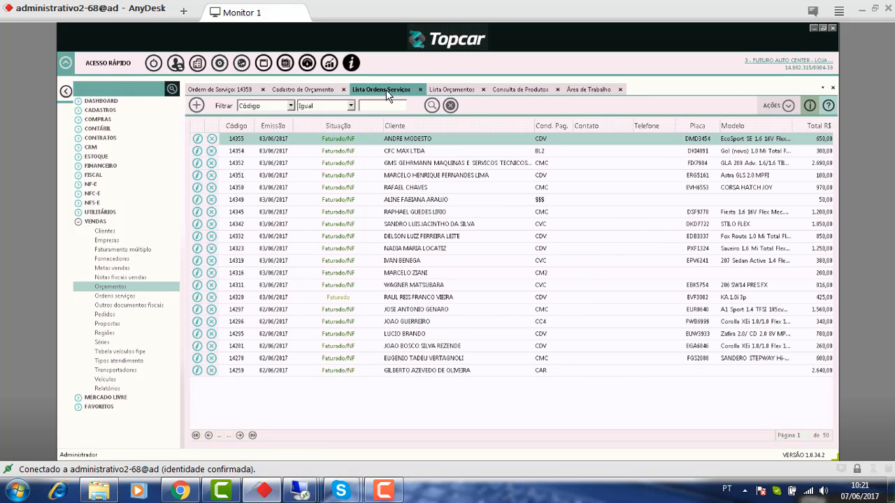
{"action": "left_click", "coordinate": [446, 91]}
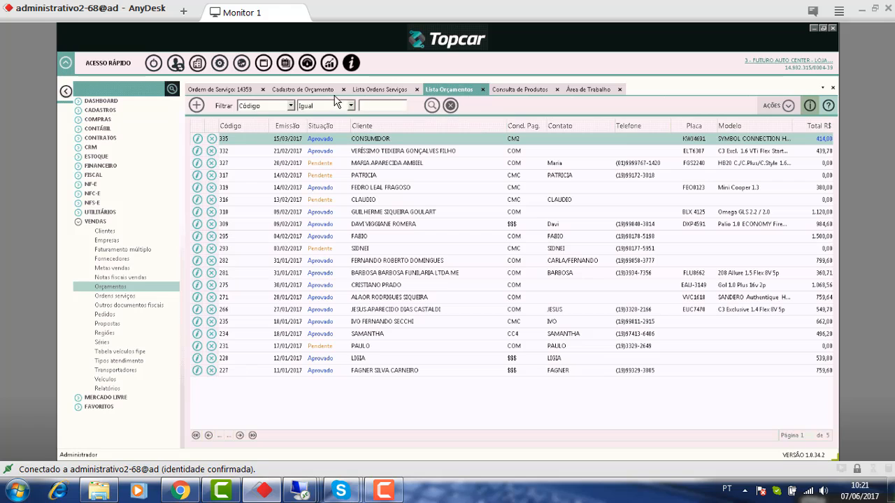
{"action": "left_click", "coordinate": [432, 106]}
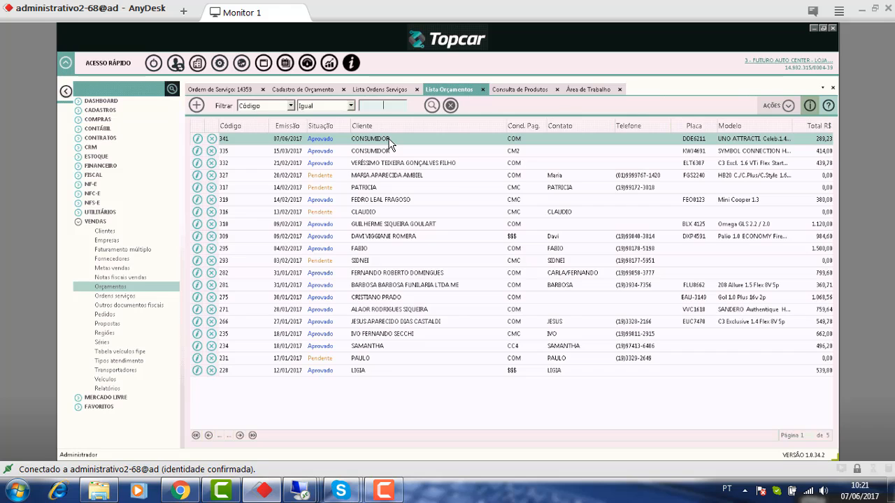
{"action": "left_click", "coordinate": [229, 88]}
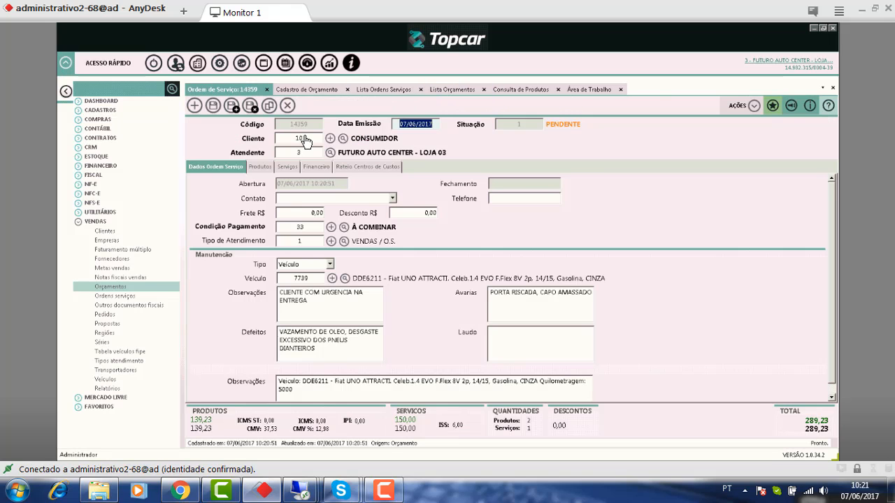
- Clear the order's customer code and start registering a new customer
{"action": "left_click", "coordinate": [280, 134]}
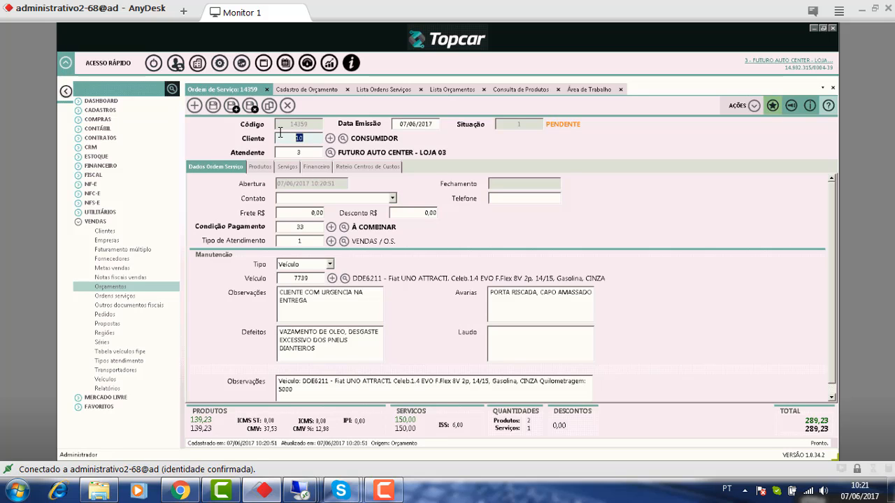
{"action": "key", "text": "BackSpace"}
{"action": "left_click", "coordinate": [330, 138]}
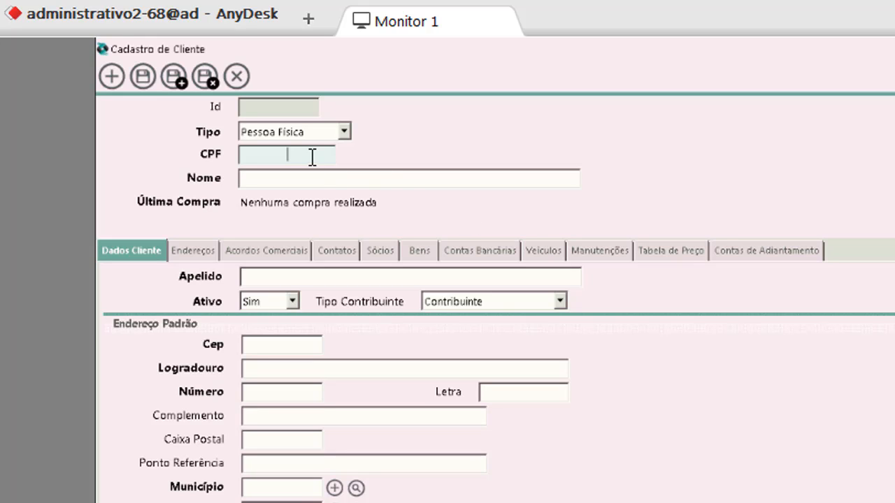
- Enter the new customer's CPF and full name
{"action": "key", "text": "Tab"}
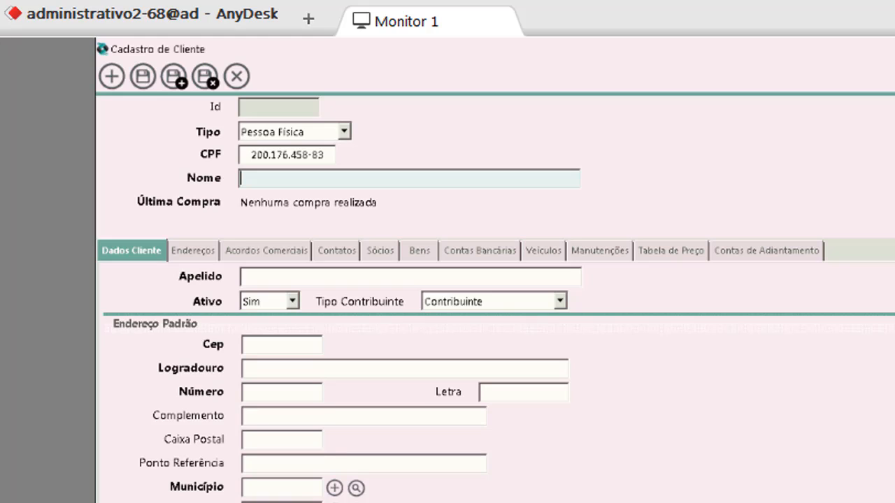
{"action": "type", "text": "M"}
{"action": "left_click", "coordinate": [287, 155]}
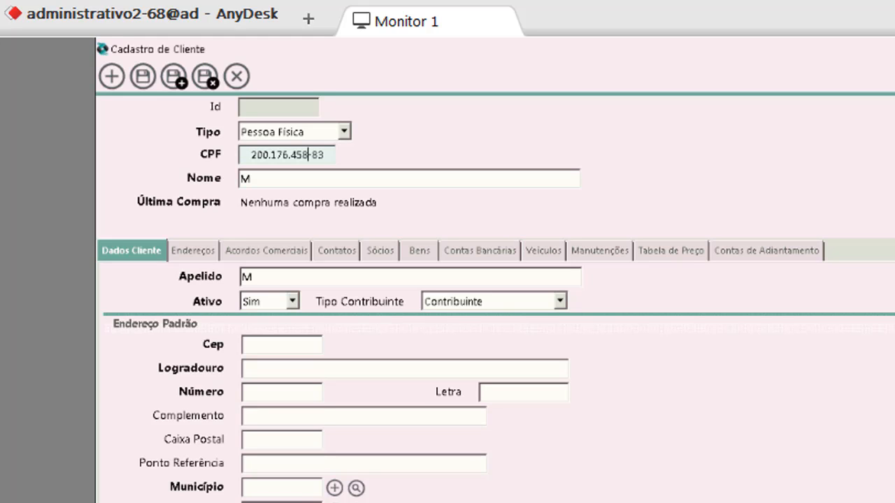
{"action": "left_click", "coordinate": [520, 175]}
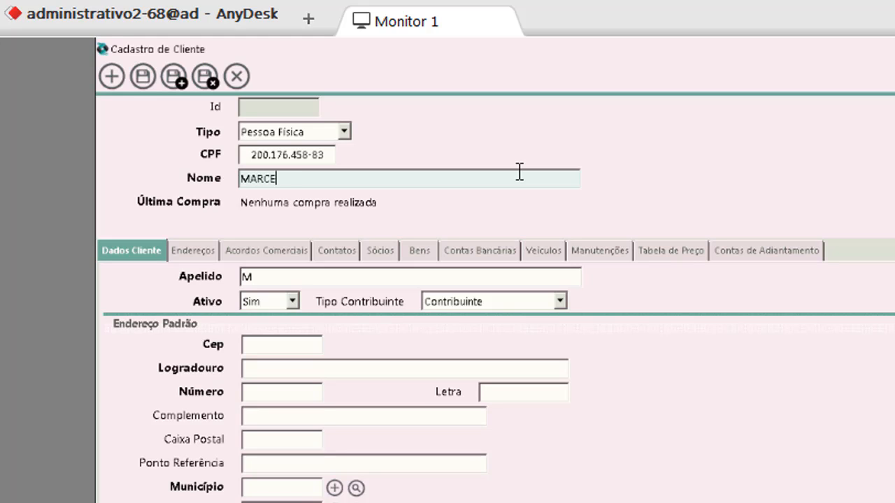
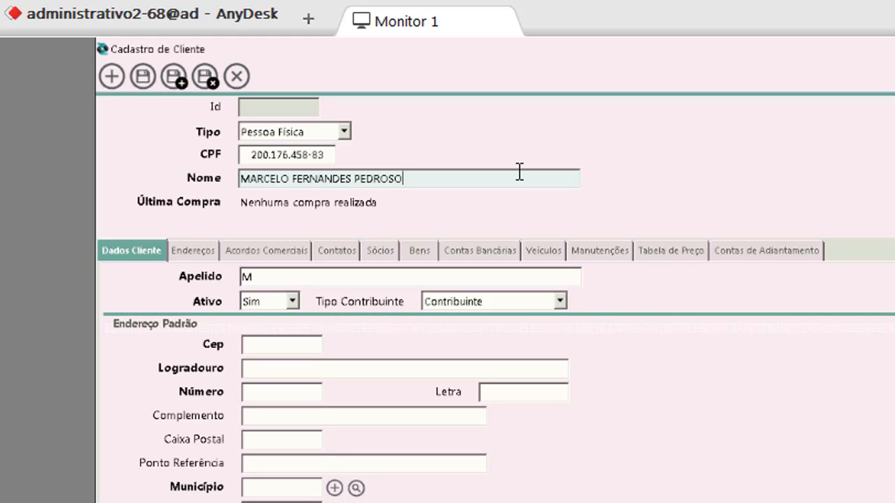
{"action": "key", "text": "Tab"}
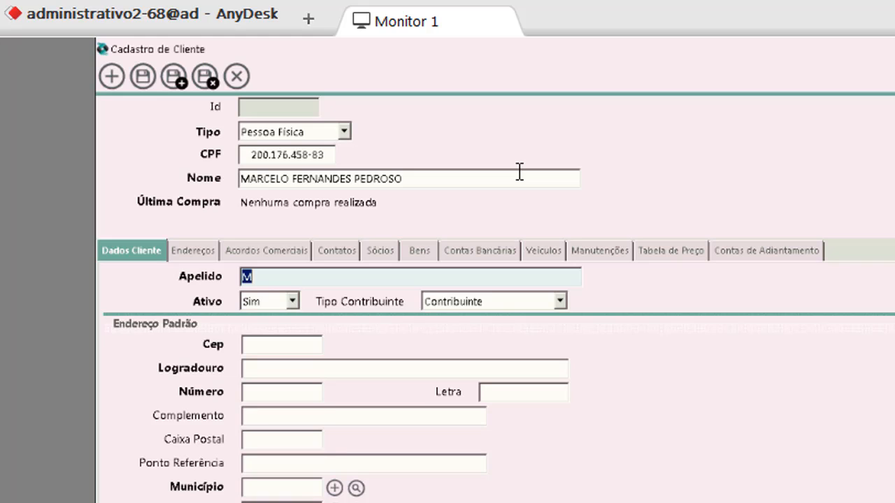
- Copy the full name into Apelido and set Tipo Contribuinte to Não Contribuinte
{"action": "key", "text": "shift+Tab"}
{"action": "key", "text": "ctrl+c"}
{"action": "key", "text": "Tab"}
{"action": "key", "text": "ctrl+v"}
{"action": "key", "text": "Tab"}
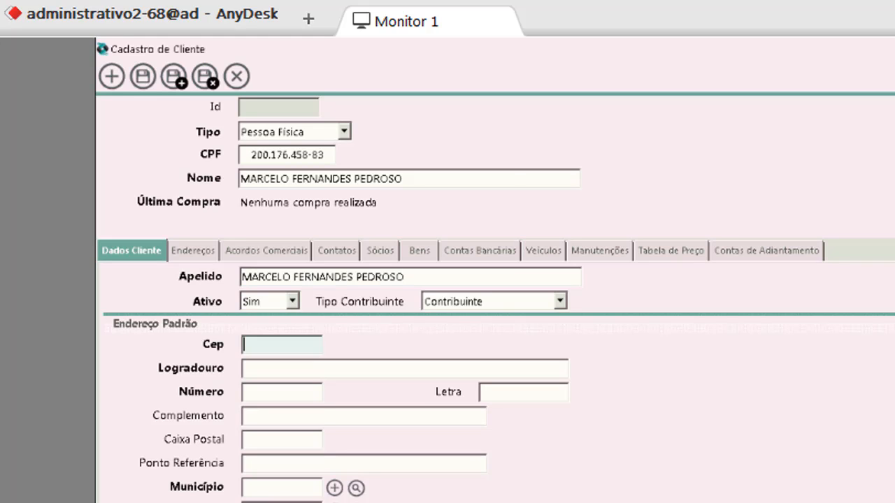
{"action": "left_click", "coordinate": [561, 301]}
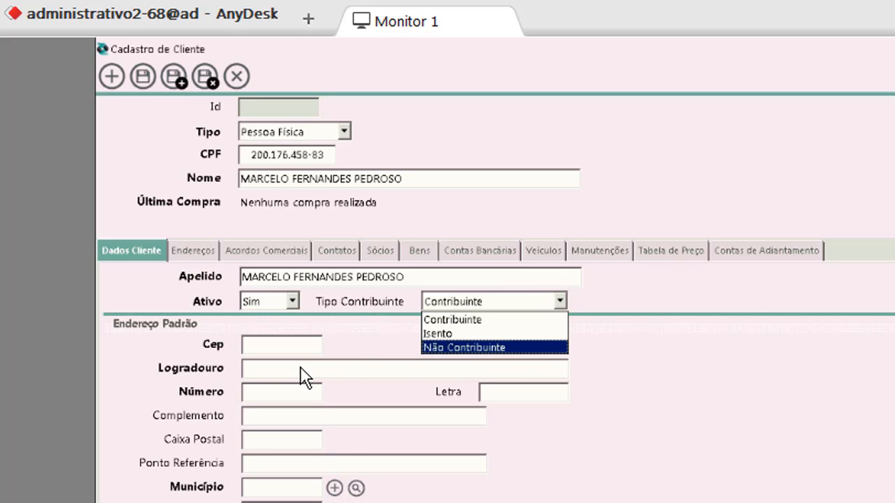
{"action": "left_click", "coordinate": [286, 349]}
- Fill in the customer's postal code and house number, letting the address auto-complete
{"action": "type", "text": "3190"}
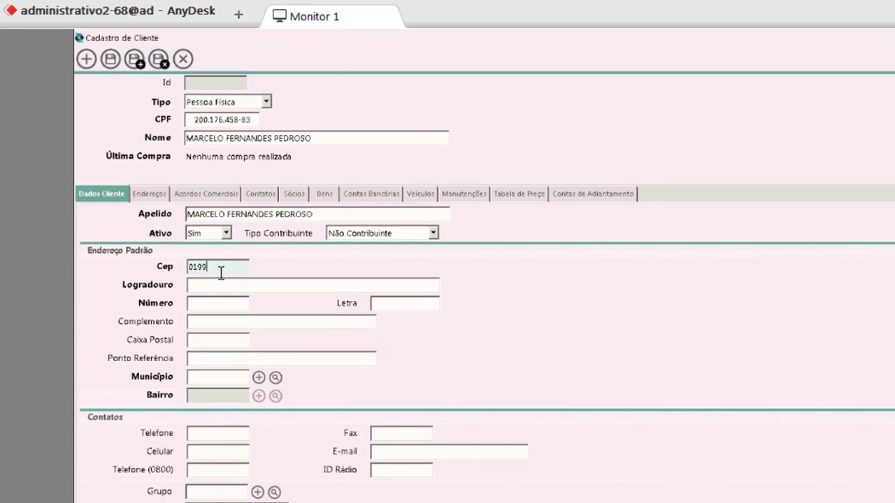
{"action": "key", "text": "BackSpace"}
{"action": "key", "text": "BackSpace"}
{"action": "key", "text": "BackSpace"}
{"action": "key", "text": "BackSpace"}
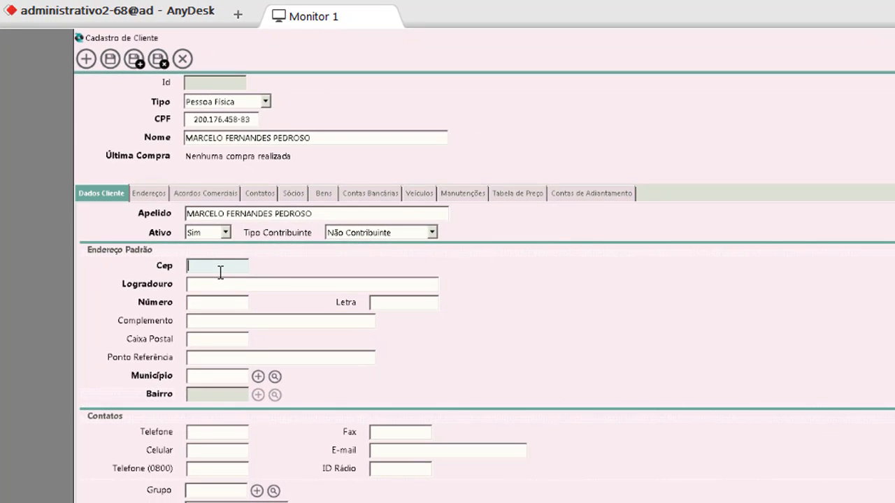
{"action": "key", "text": "Tab"}
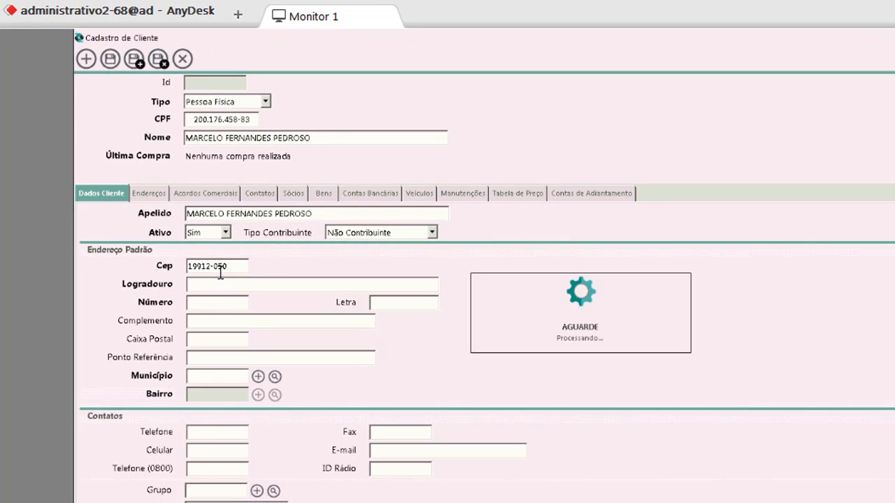
{"action": "key", "text": "Tab"}
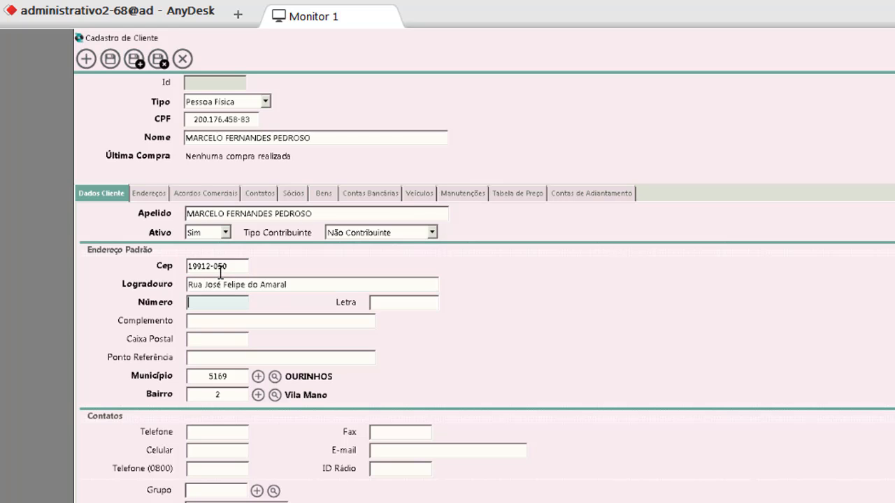
{"action": "key", "text": "Tab"}
{"action": "key", "text": "Tab"}
{"action": "key", "text": "Tab"}
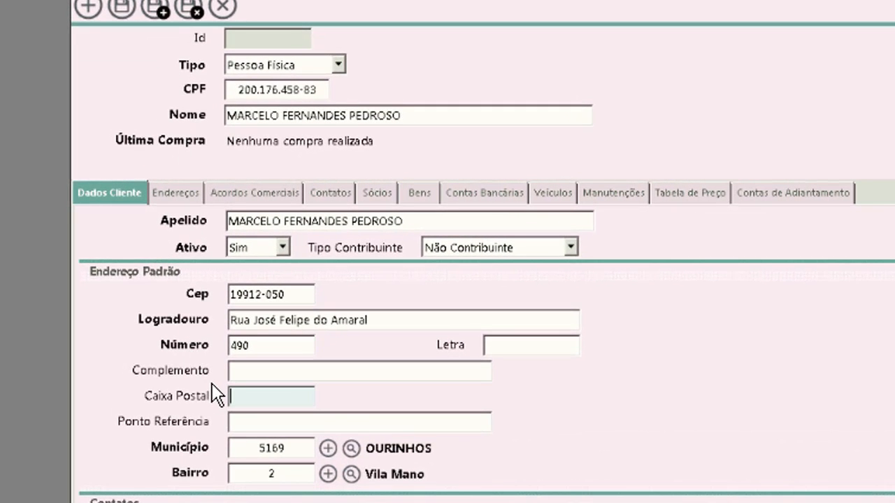
- Enter the customer's telephone number and continue down to the Abordagem field
{"action": "key", "text": "Tab"}
{"action": "key", "text": "Tab"}
{"action": "key", "text": "Tab"}
{"action": "key", "text": "Tab"}
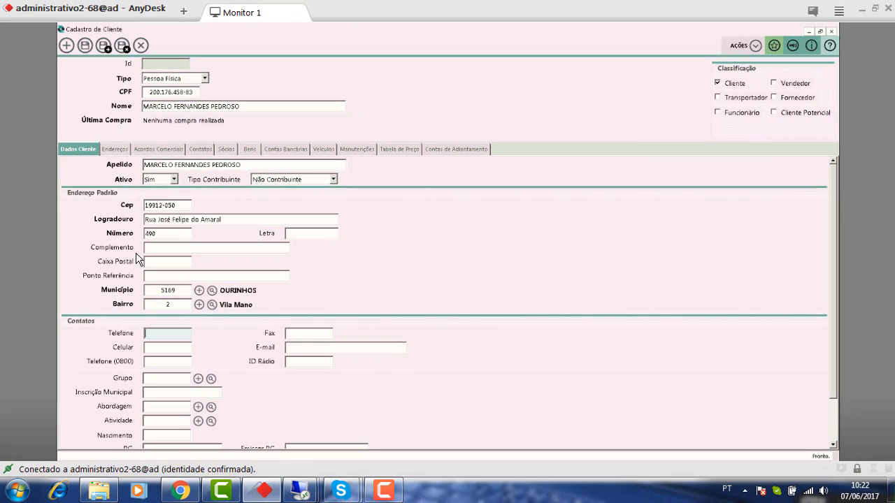
{"action": "key", "text": "Tab"}
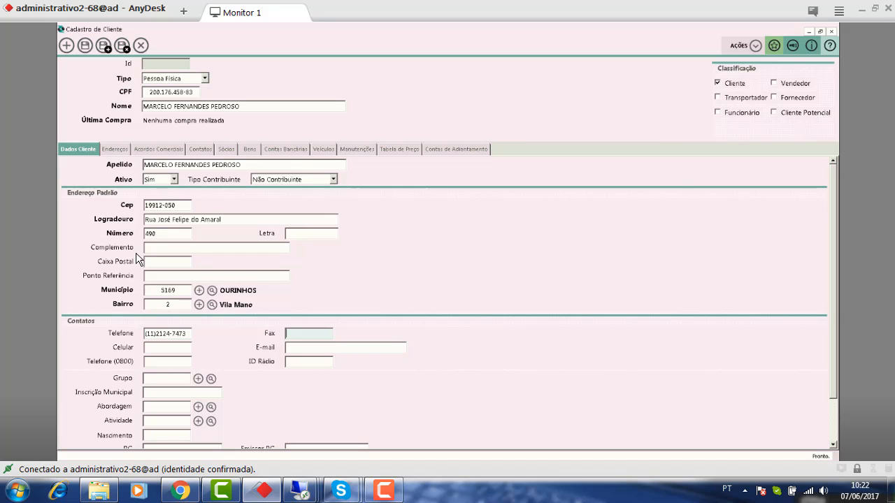
{"action": "key", "text": "Tab"}
{"action": "key", "text": "Tab"}
{"action": "key", "text": "Tab"}
{"action": "key", "text": "Tab"}
{"action": "key", "text": "Tab"}
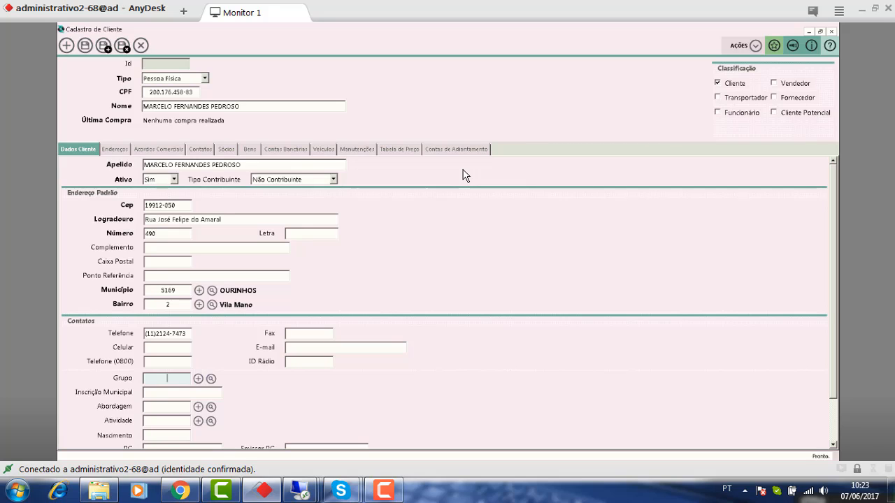
{"action": "key", "text": "Tab"}
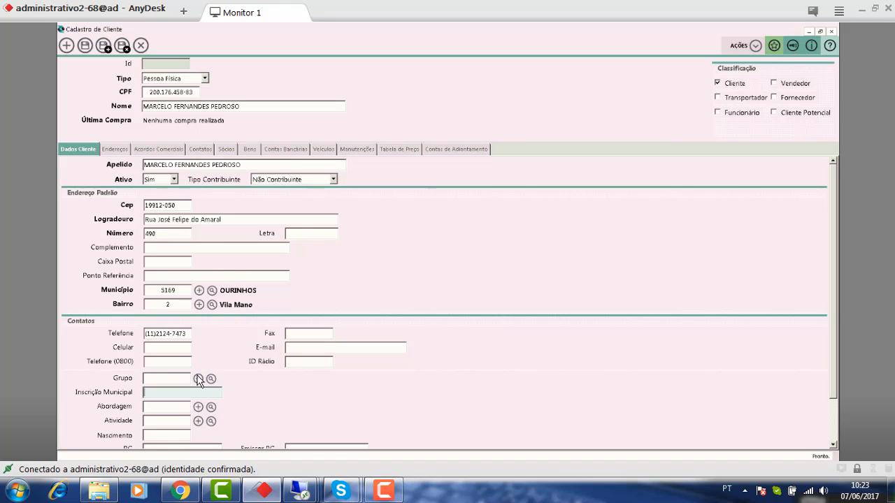
{"action": "left_click", "coordinate": [166, 408]}
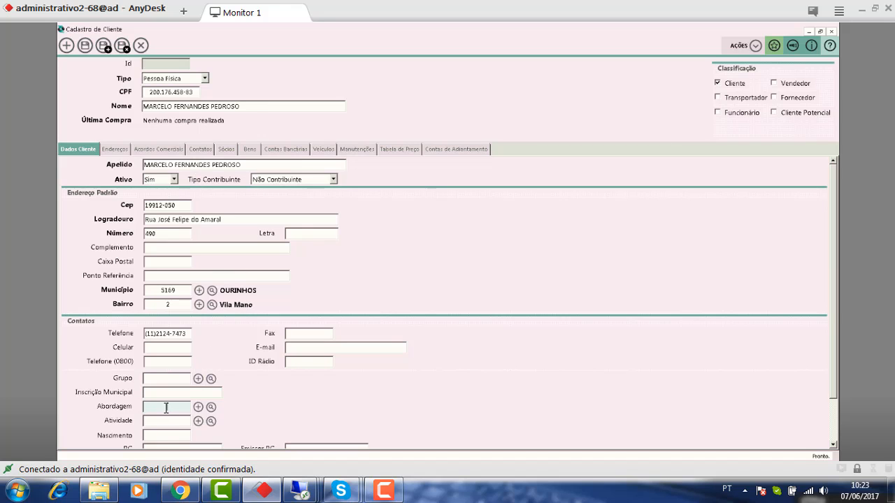
- Pick FACEBOOK as the new client's approach type, save the client, and close back to the order
{"action": "left_click", "coordinate": [211, 408]}
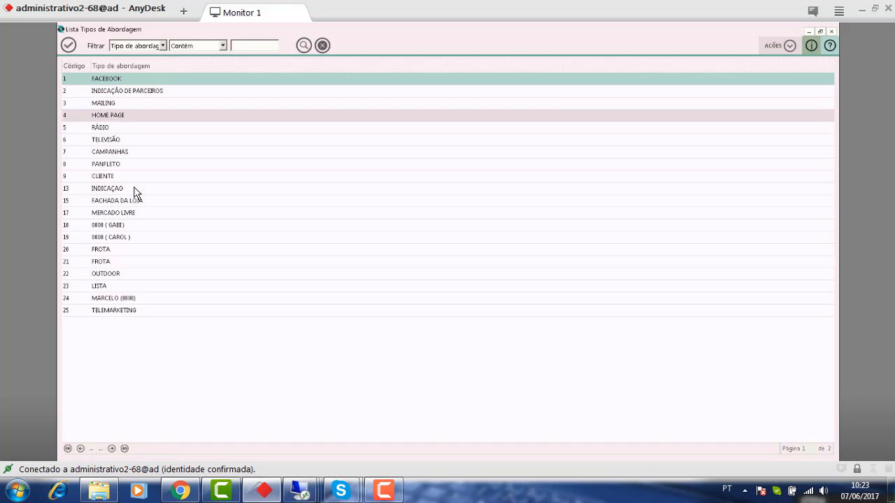
{"action": "double_click", "coordinate": [156, 80]}
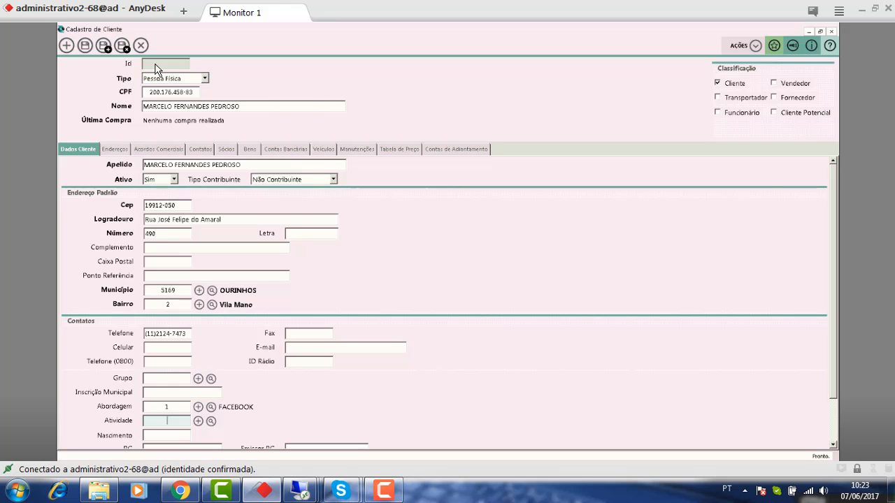
{"action": "key", "text": "ctrl+s"}
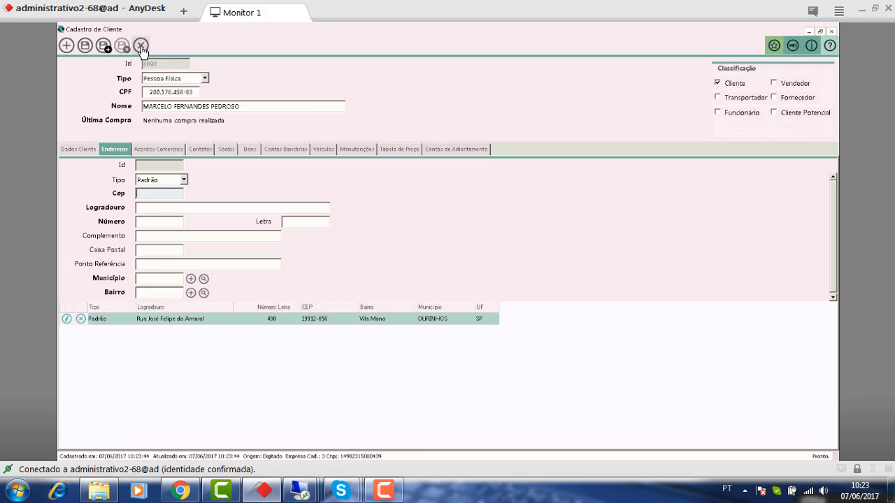
{"action": "left_click", "coordinate": [141, 47]}
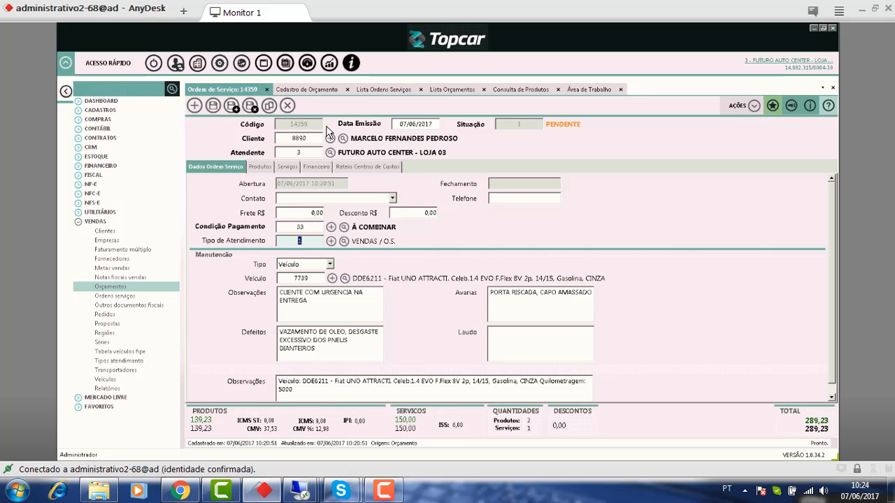
{"action": "left_click", "coordinate": [279, 138]}
{"action": "double_click", "coordinate": [279, 138]}
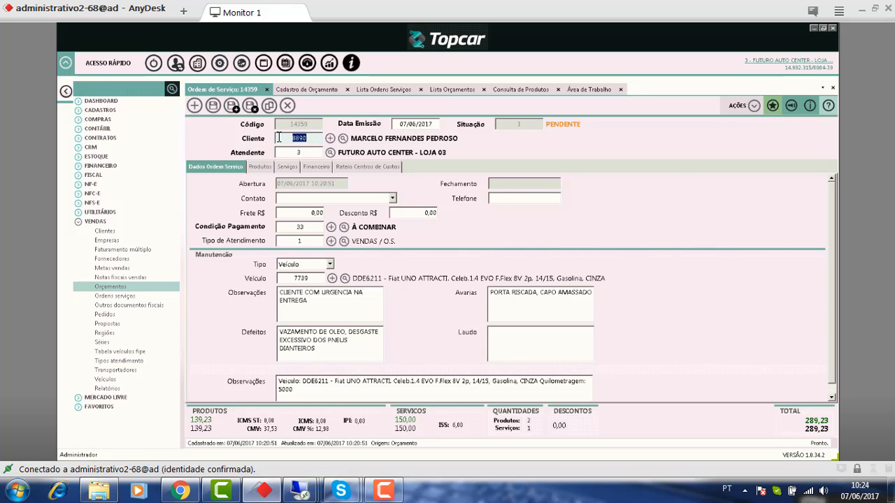
{"action": "left_click", "coordinate": [330, 142]}
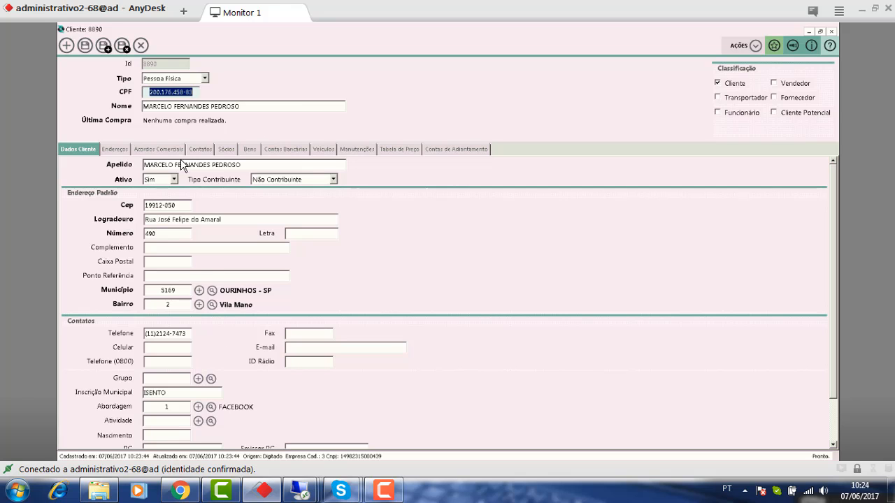
{"action": "left_click", "coordinate": [141, 46]}
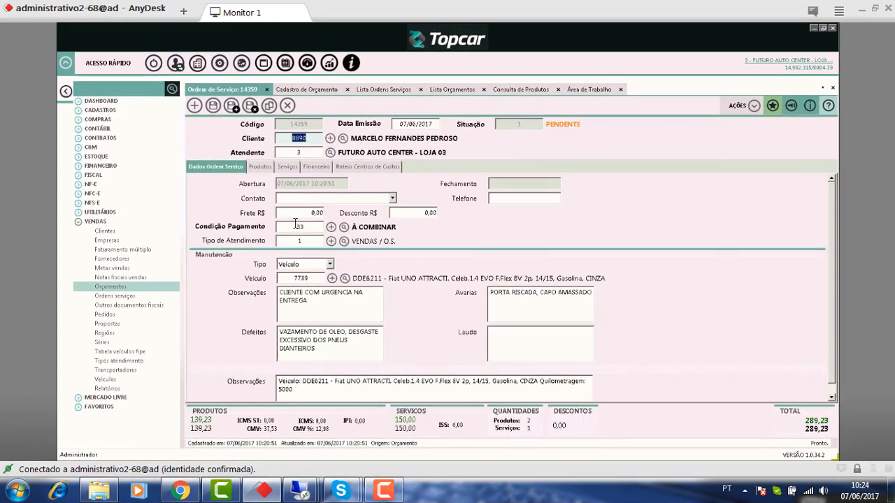
- Choose payment condition 5, CARTÃO CRÉDITO MASTER 3X, for service order 14359
{"action": "left_click", "coordinate": [295, 225]}
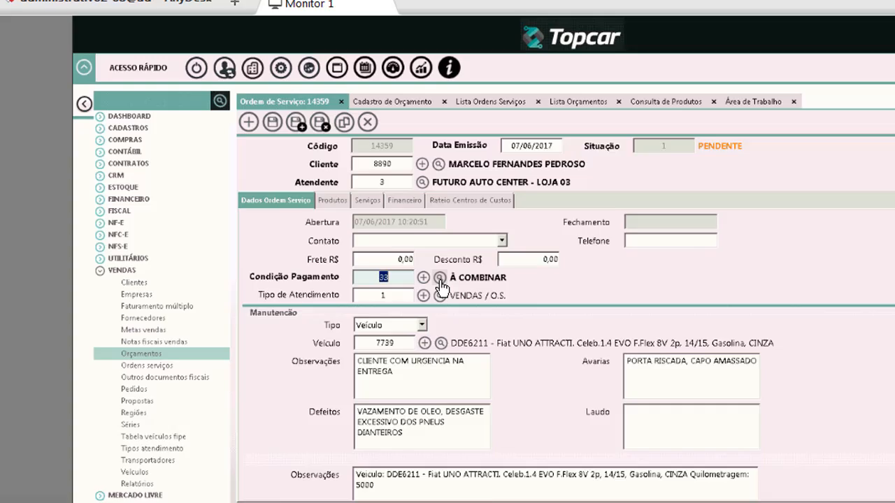
{"action": "left_click", "coordinate": [440, 278]}
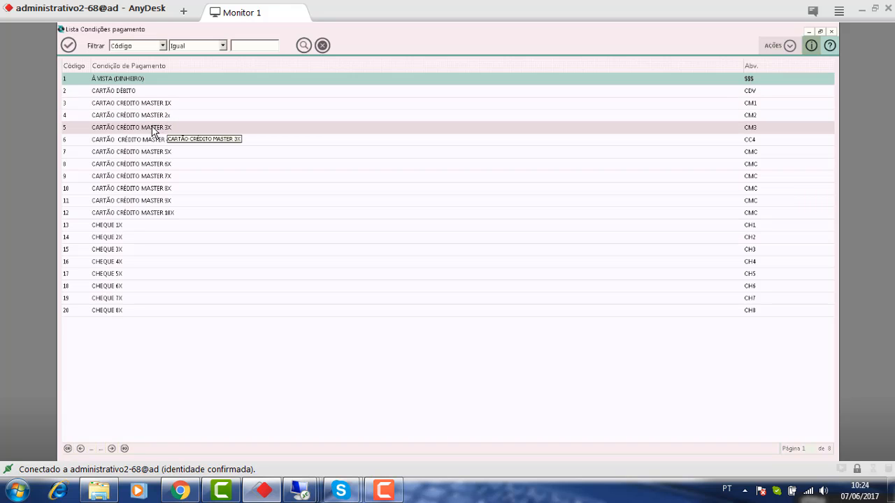
{"action": "left_click", "coordinate": [129, 132]}
{"action": "double_click", "coordinate": [128, 130]}
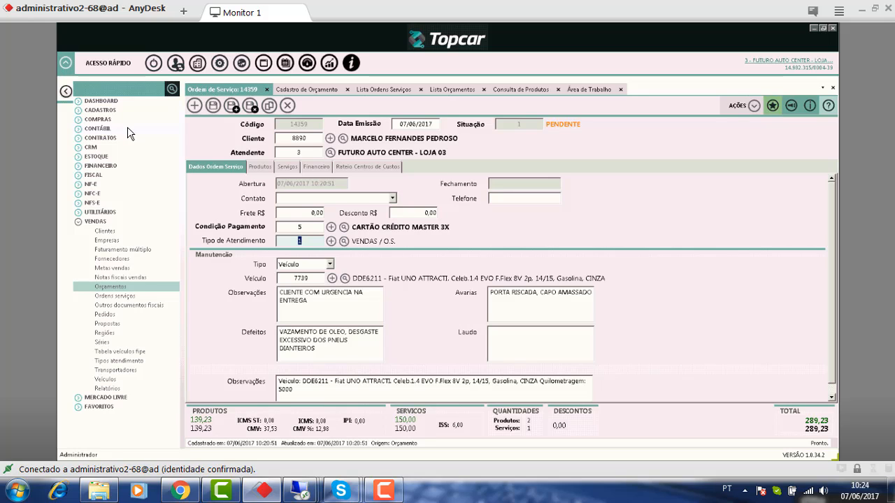
- Save service order 14359 and bring up its Produtos grid with brake pads 12781 and disc 1219
{"action": "key", "text": "Tab"}
{"action": "key", "text": "Tab"}
{"action": "key", "text": "Tab"}
{"action": "key", "text": "Tab"}
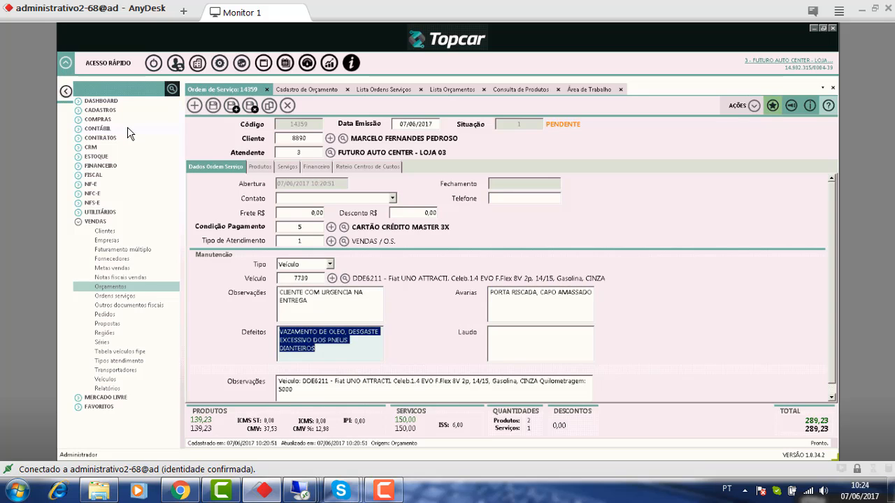
{"action": "key", "text": "Tab"}
{"action": "key", "text": "Tab"}
{"action": "key", "text": "Tab"}
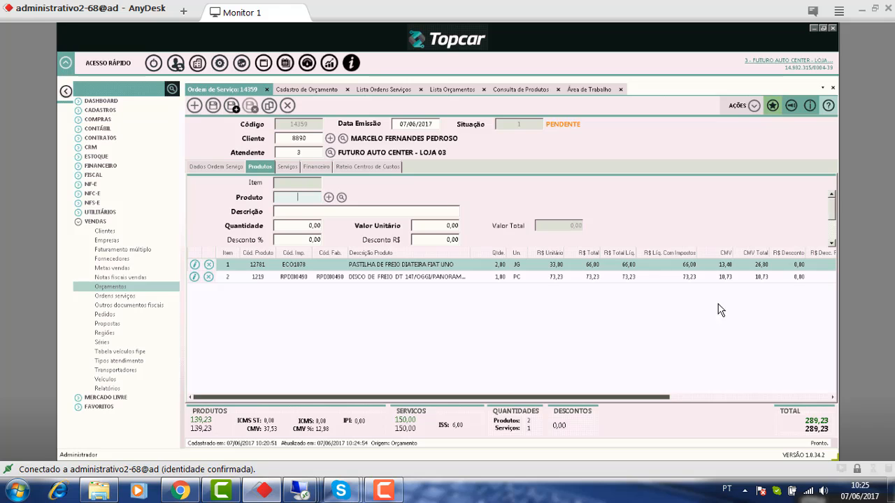
{"action": "left_click_drag", "start_coordinate": [473, 402], "coordinate": [635, 426]}
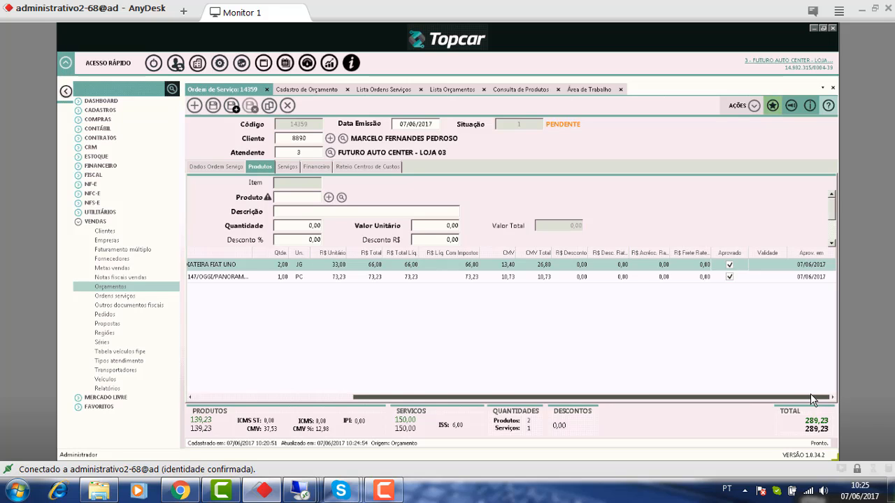
{"action": "left_click", "coordinate": [200, 398]}
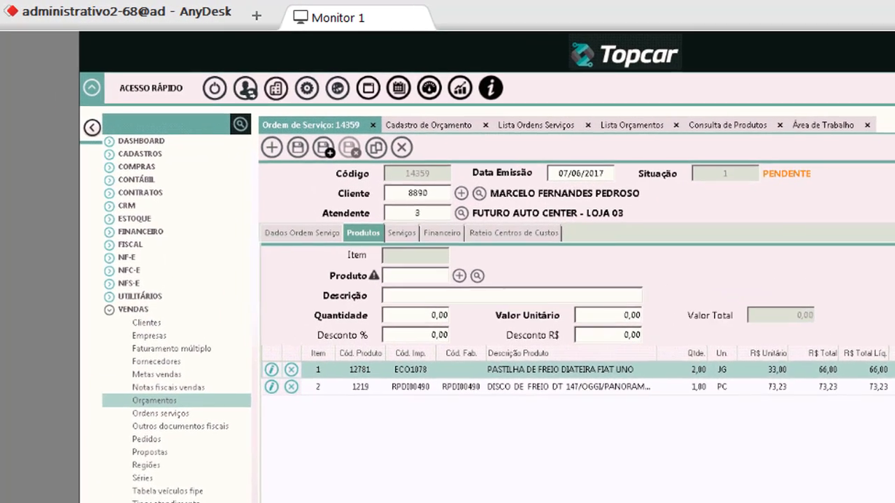
- Search products for CILINDRO filtered by UNO and pick wheel cylinder 815 (1,00 at 75,60)
{"action": "left_click", "coordinate": [416, 283]}
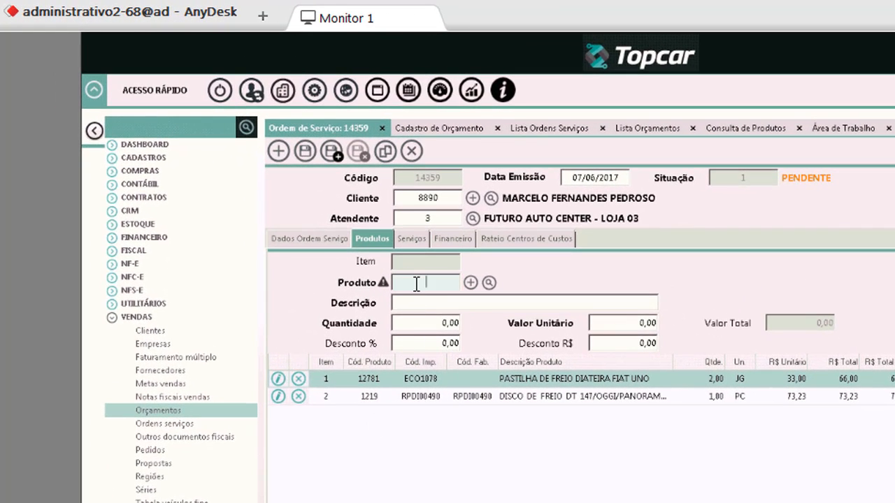
{"action": "type", "text": "CILINDRO"}
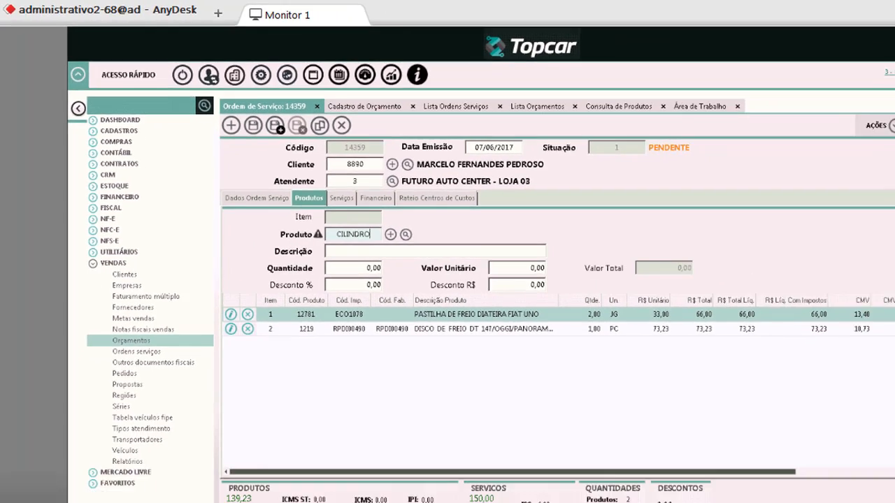
{"action": "key", "text": "Return"}
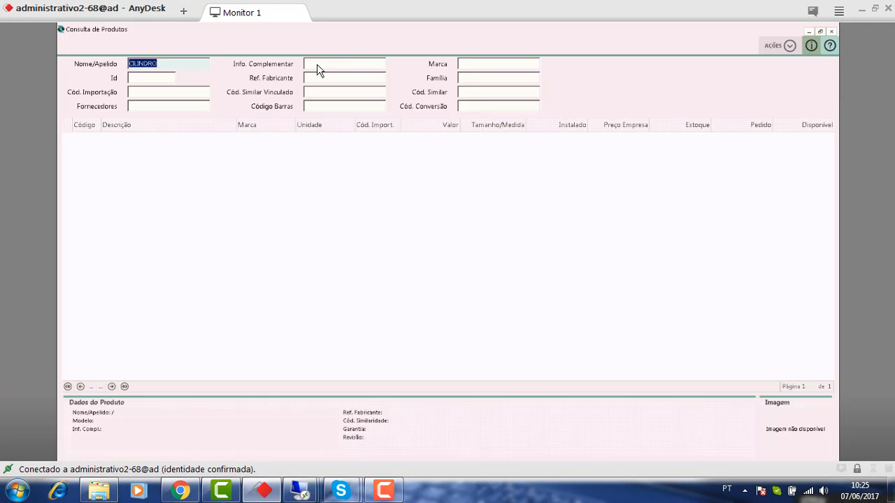
{"action": "left_click", "coordinate": [321, 64]}
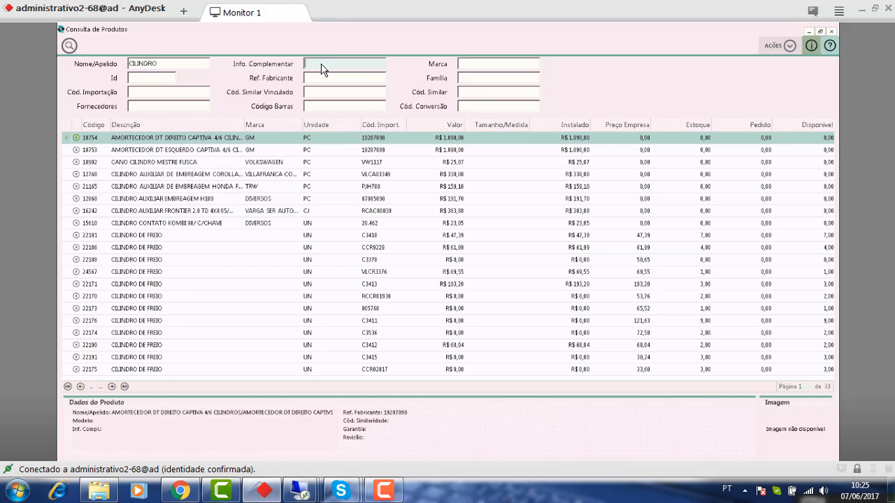
{"action": "type", "text": "UNO"}
{"action": "key", "text": "Return"}
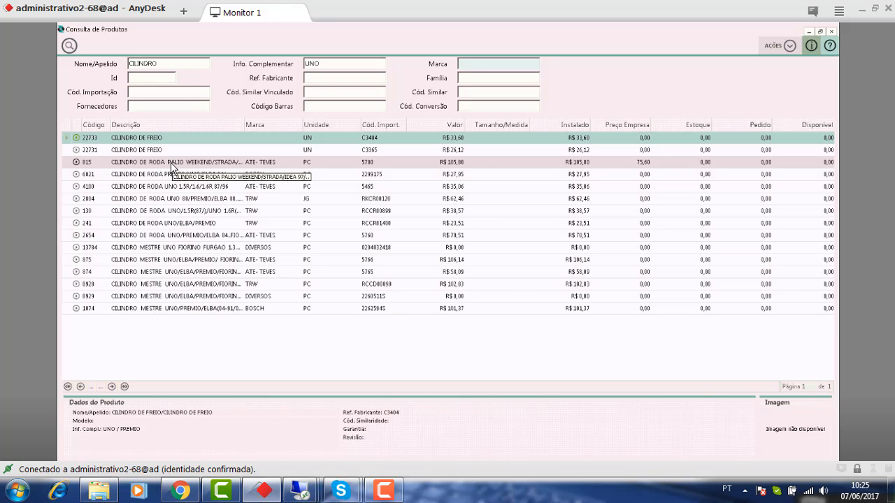
{"action": "double_click", "coordinate": [171, 162]}
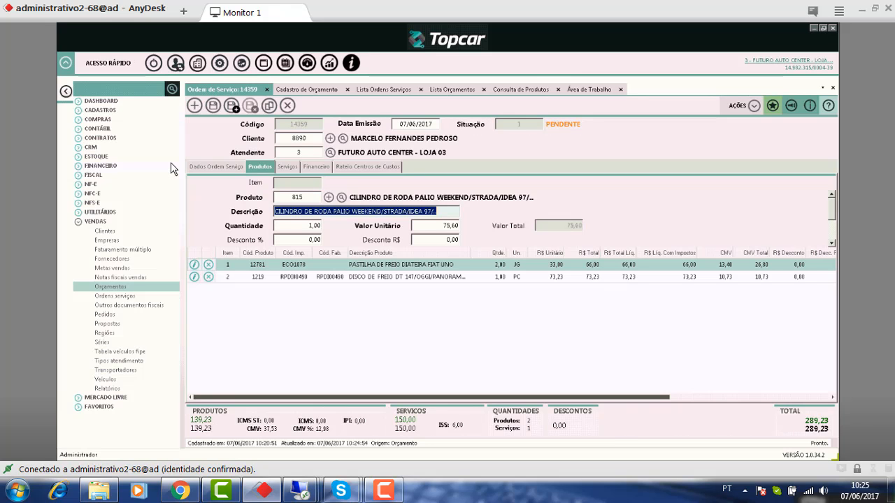
- Enter unit price 70 and discount 2 on the cylinder line and try to save it
{"action": "key", "text": "Tab"}
{"action": "key", "text": "Tab"}
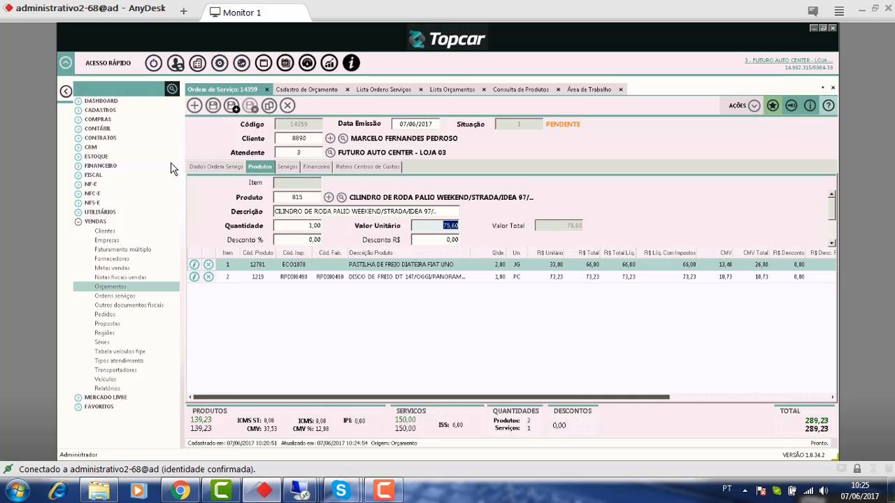
{"action": "type", "text": "70"}
{"action": "key", "text": "Tab"}
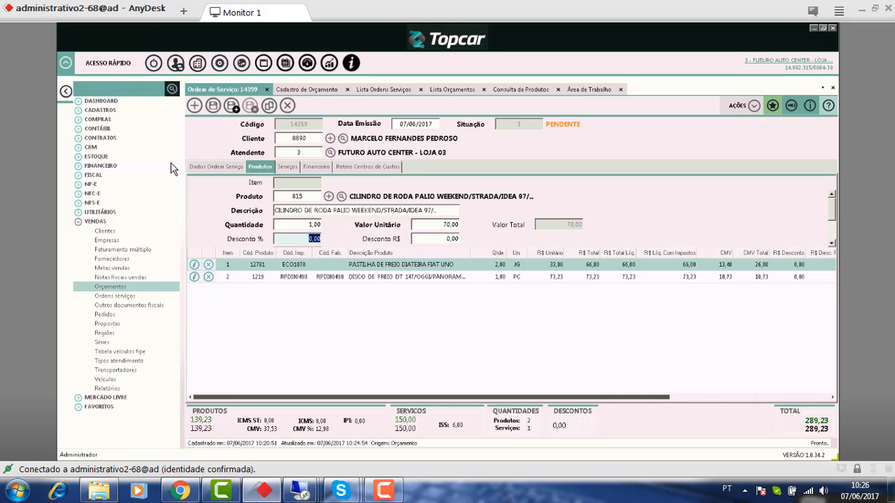
{"action": "type", "text": "2"}
{"action": "key", "text": "Tab"}
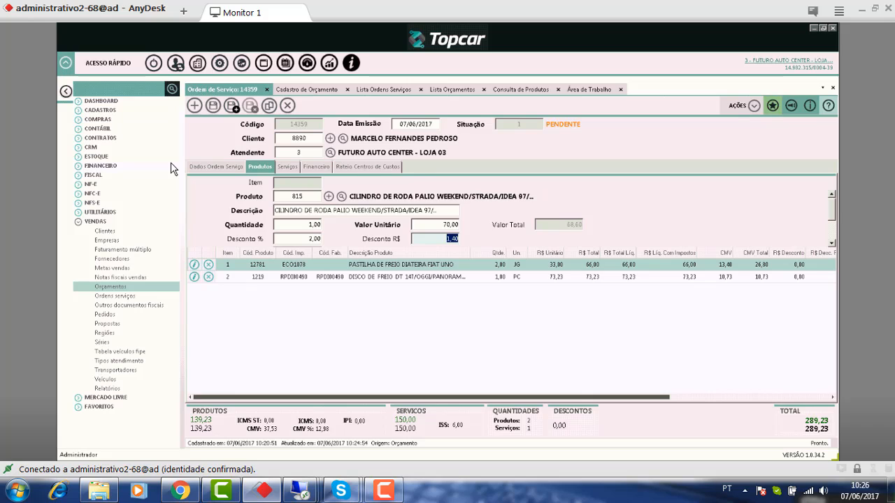
{"action": "key", "text": "Return"}
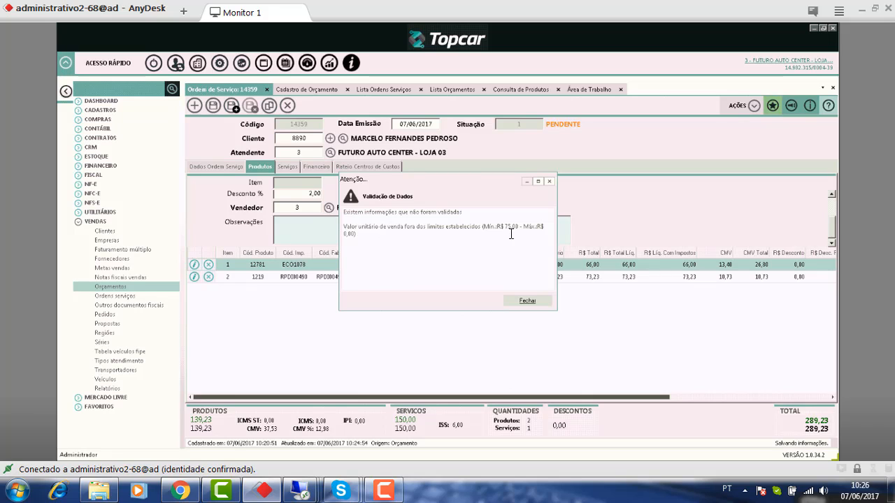
- Dismiss the price-limit warning and change the cylinder's unit price to 75,00
{"action": "left_click", "coordinate": [531, 302]}
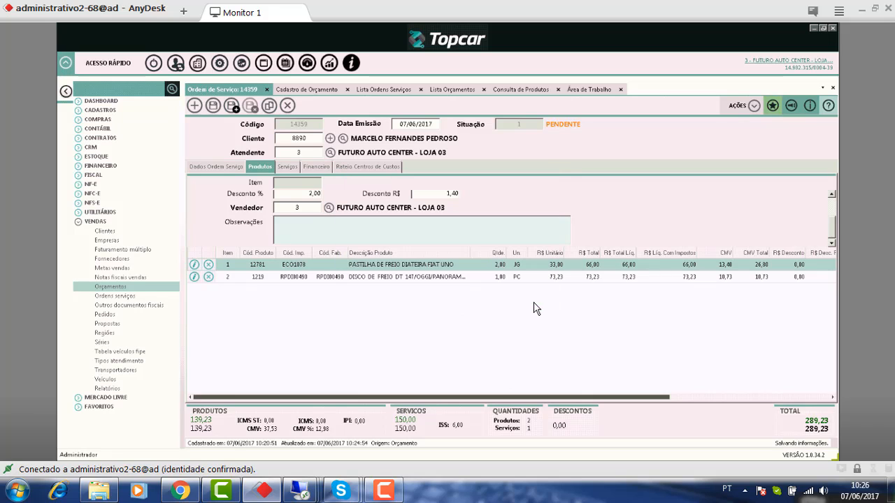
{"action": "left_click", "coordinate": [831, 195]}
{"action": "left_click", "coordinate": [832, 195]}
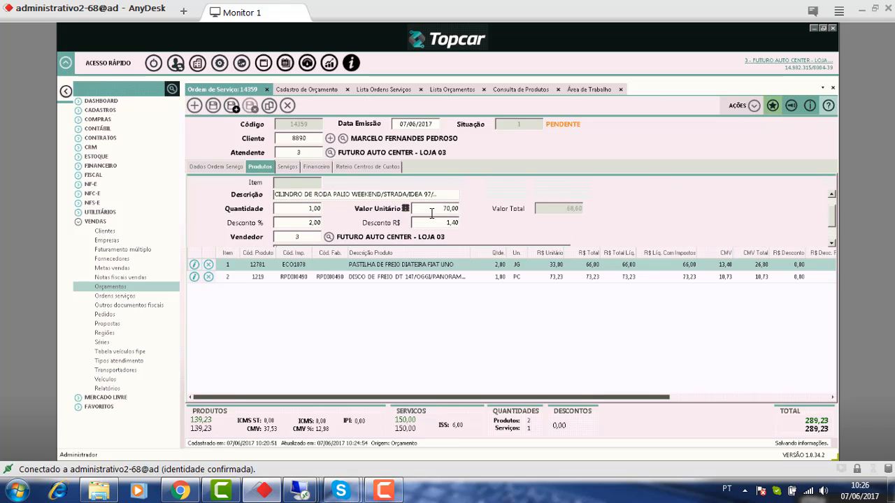
{"action": "left_click", "coordinate": [429, 208]}
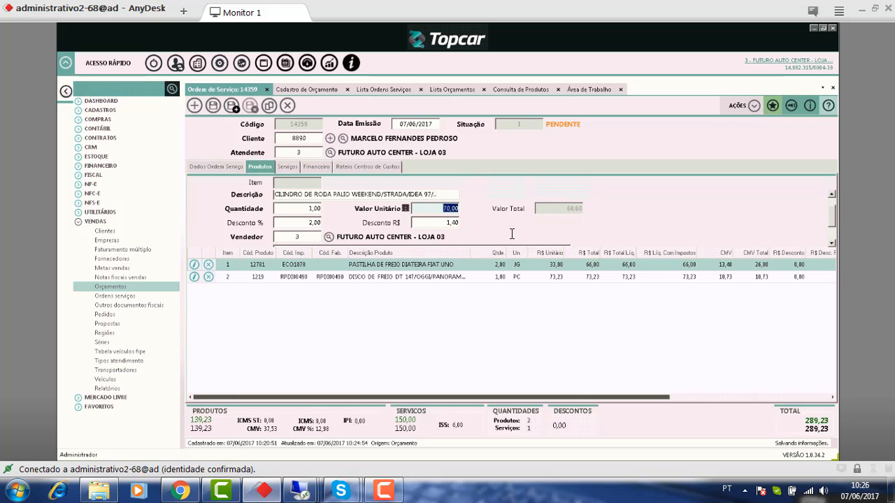
{"action": "type", "text": "75"}
{"action": "key", "text": "Tab"}
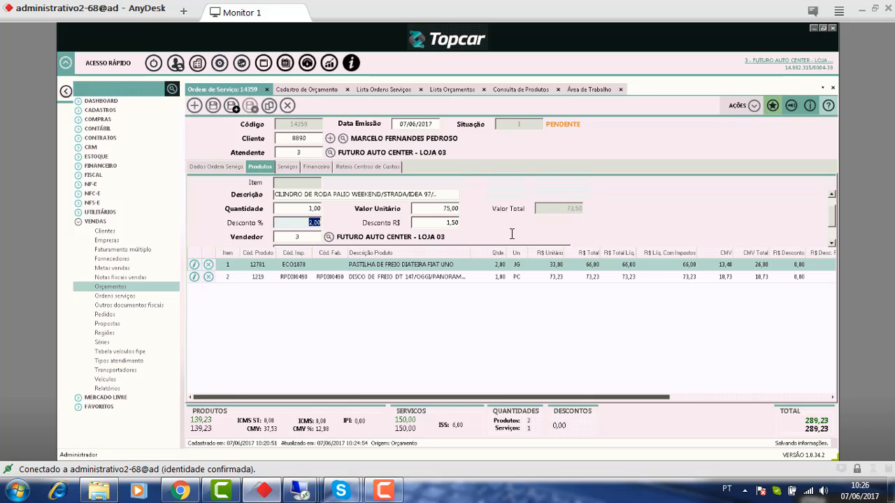
{"action": "key", "text": "Tab"}
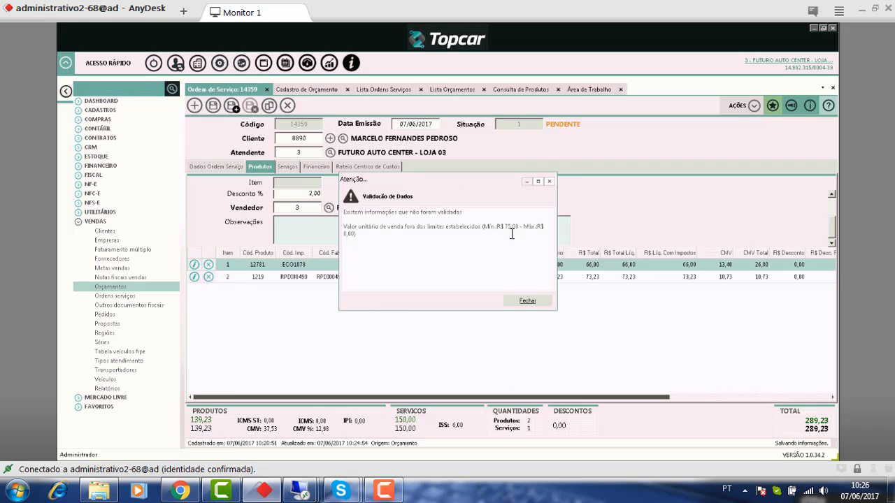
{"action": "key", "text": "Return"}
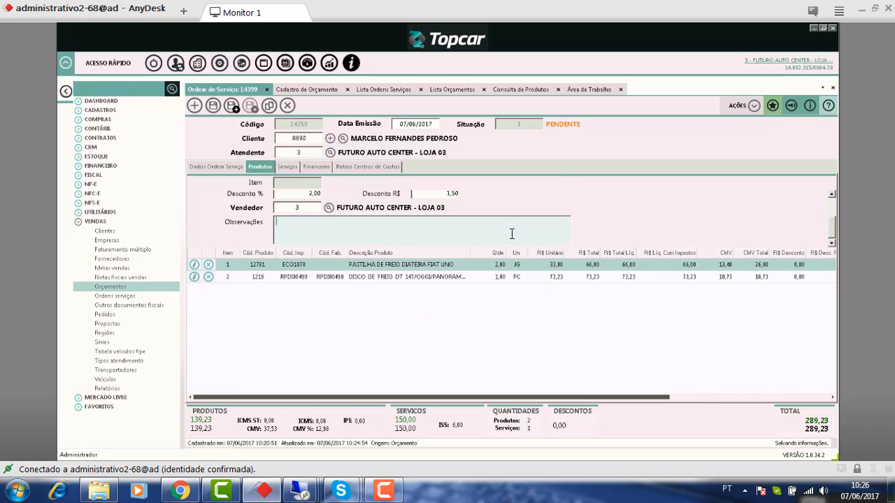
- Clear the 2,00 discount so the cylinder line is added, raising the total to 364,23
{"action": "left_click", "coordinate": [310, 195]}
{"action": "key", "text": "shift+End"}
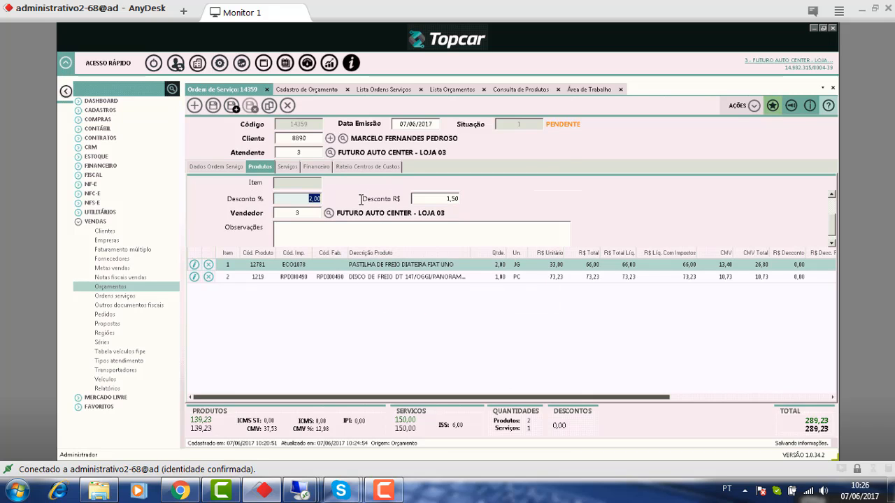
{"action": "key", "text": "BackSpace"}
{"action": "key", "text": "Tab"}
{"action": "key", "text": "Tab"}
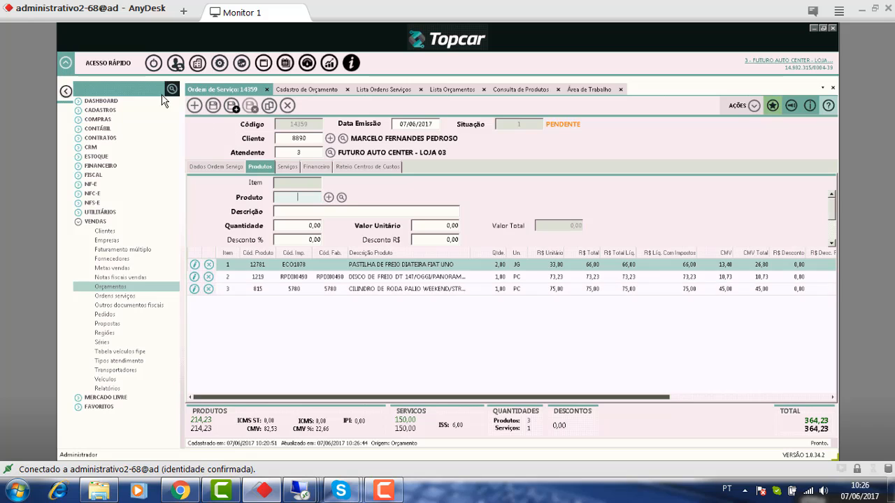
- Collapse the side menu and scroll the product grid to review all three product lines
{"action": "left_click", "coordinate": [65, 92]}
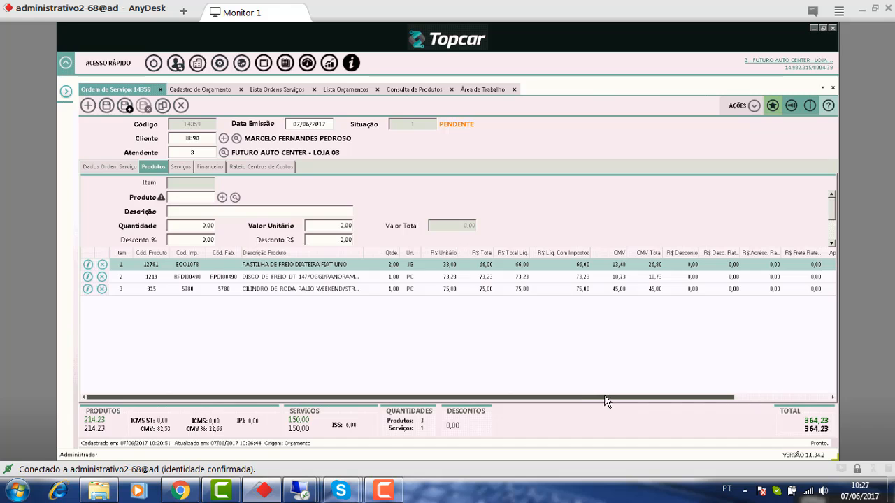
{"action": "left_click_drag", "start_coordinate": [606, 401], "coordinate": [721, 420]}
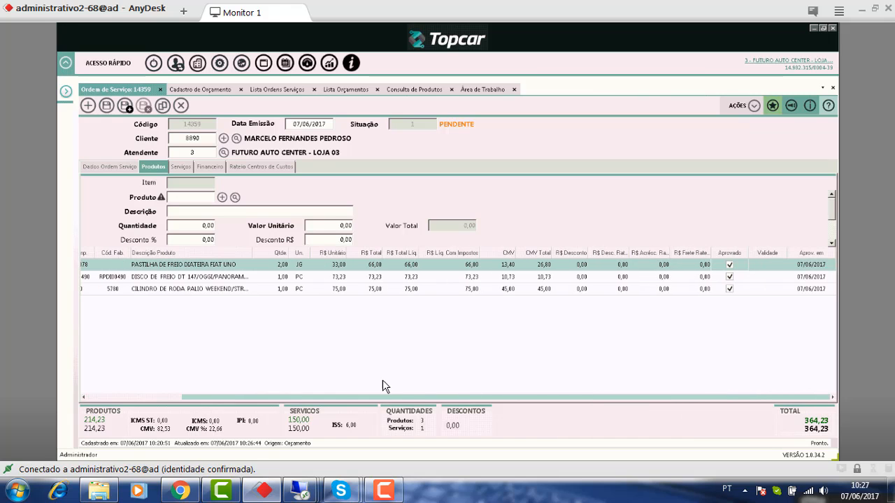
{"action": "left_click", "coordinate": [96, 397]}
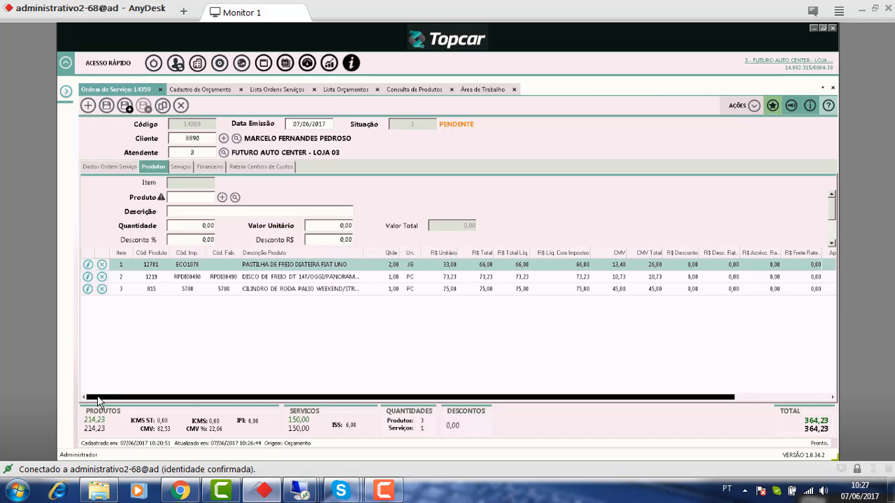
{"action": "left_click_drag", "start_coordinate": [97, 397], "coordinate": [99, 397]}
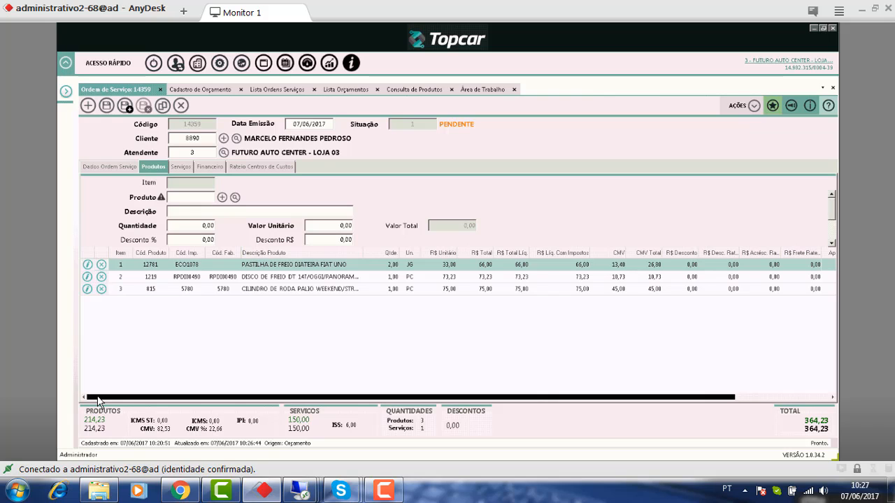
{"action": "left_click_drag", "start_coordinate": [98, 402], "coordinate": [602, 221]}
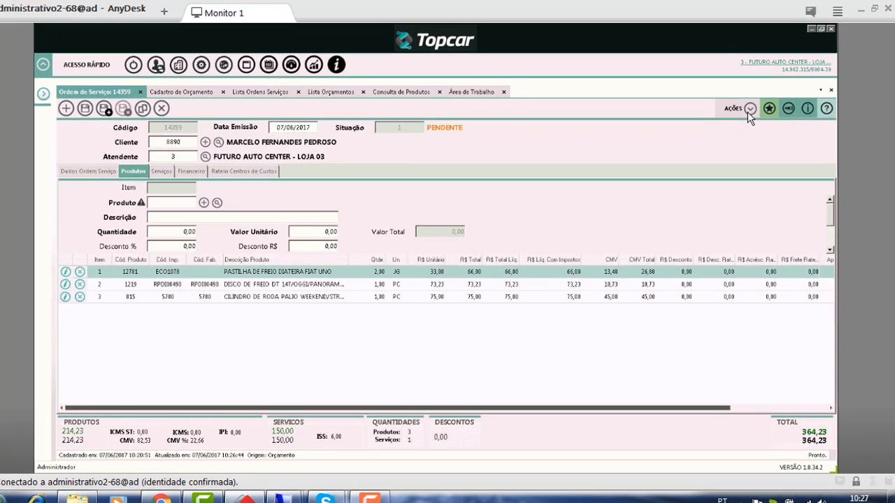
{"action": "left_click", "coordinate": [749, 110]}
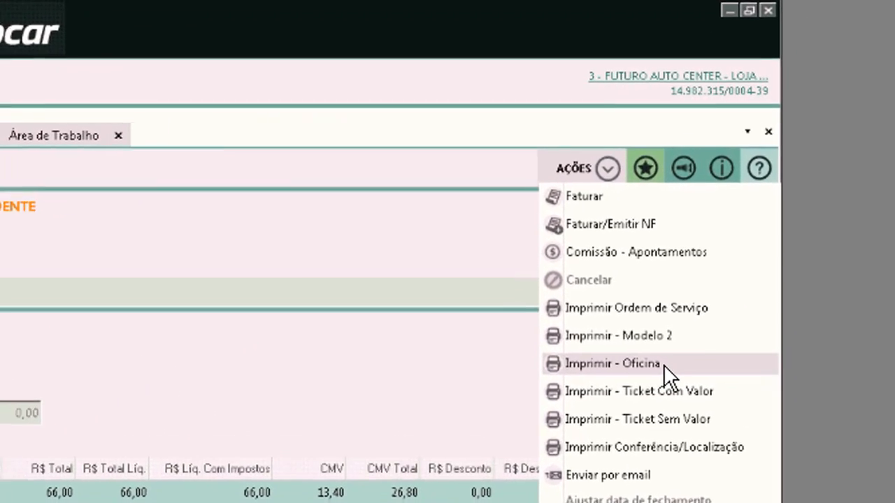
{"action": "left_click", "coordinate": [744, 271]}
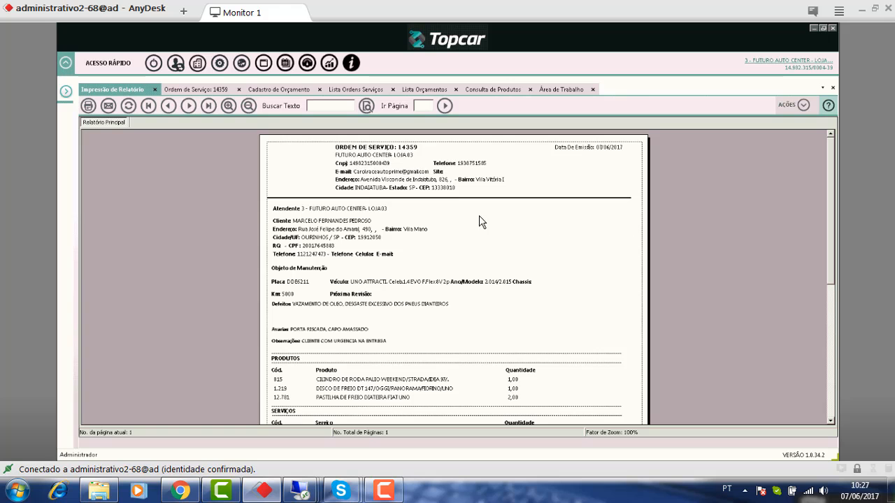
{"action": "scroll", "coordinate": [407, 207], "scroll_direction": "down", "scroll_amount": 2}
{"action": "scroll", "coordinate": [407, 203], "scroll_direction": "down", "scroll_amount": 2}
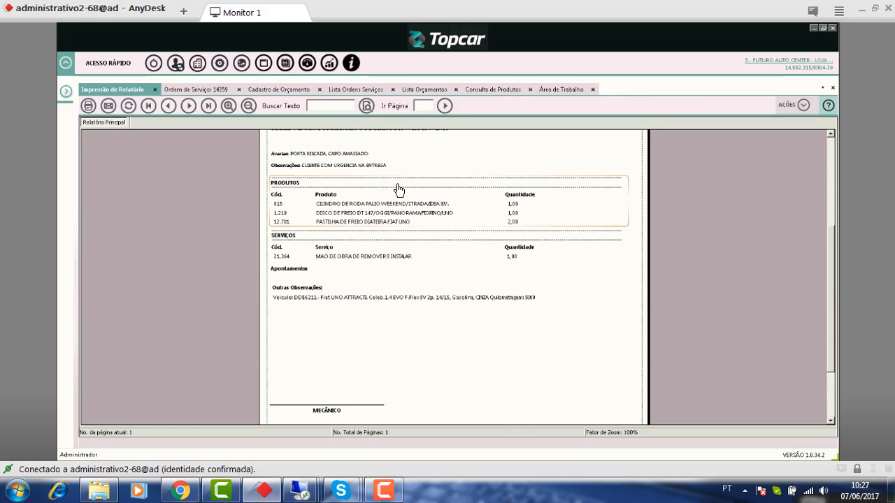
{"action": "scroll", "coordinate": [397, 186], "scroll_direction": "up", "scroll_amount": 2}
{"action": "scroll", "coordinate": [399, 188], "scroll_direction": "up", "scroll_amount": 2}
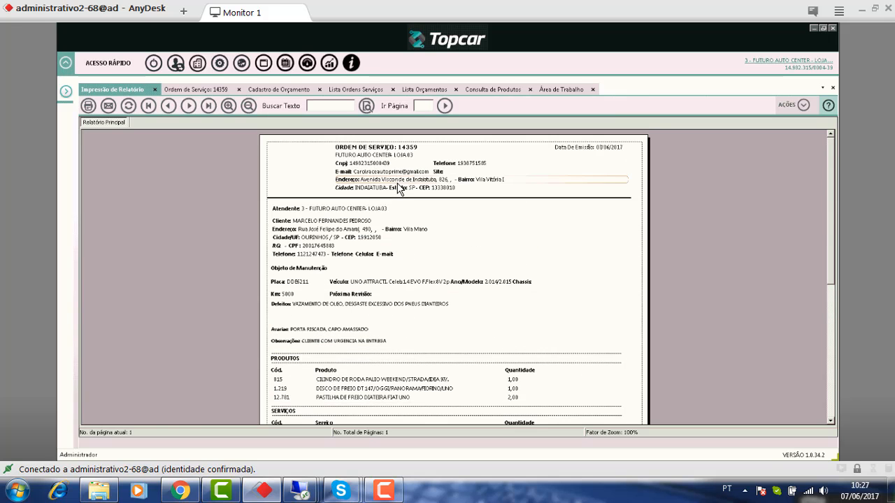
{"action": "scroll", "coordinate": [399, 189], "scroll_direction": "down", "scroll_amount": 6}
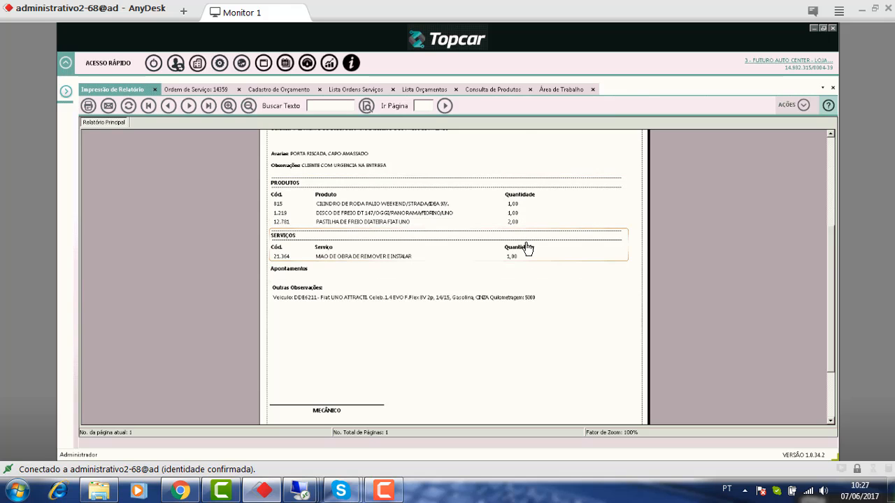
{"action": "scroll", "coordinate": [528, 249], "scroll_direction": "down", "scroll_amount": 3}
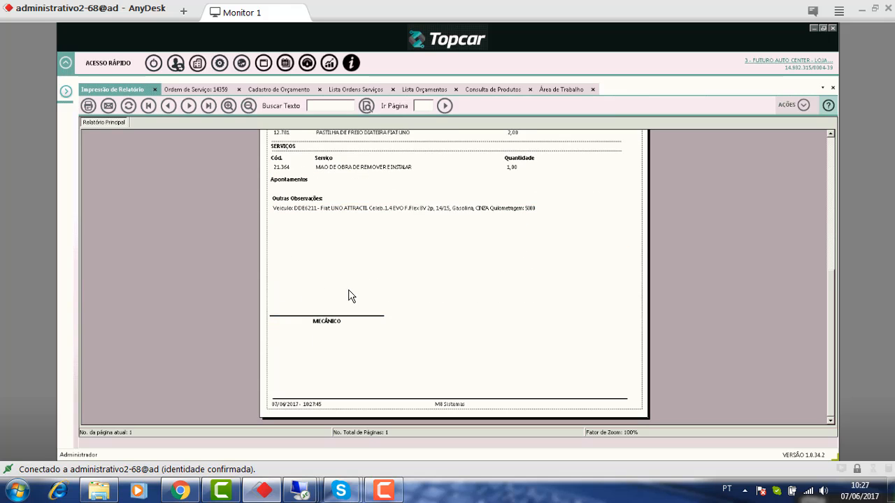
{"action": "scroll", "coordinate": [351, 295], "scroll_direction": "up", "scroll_amount": 9}
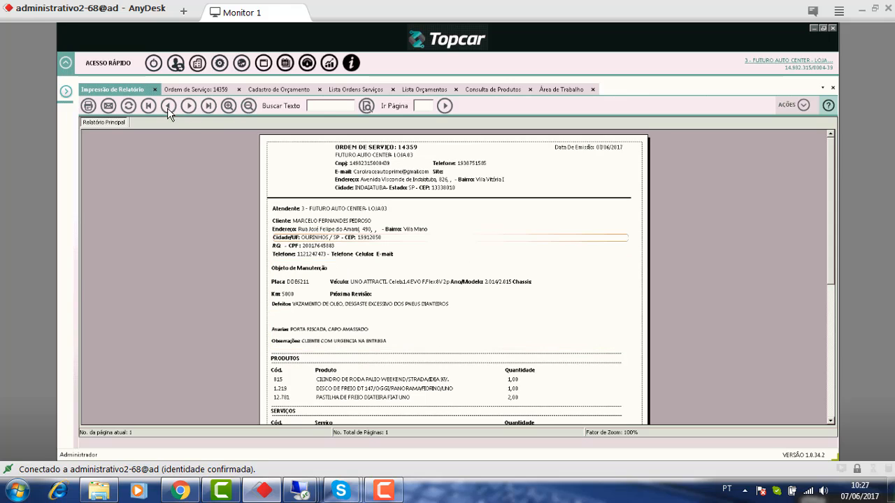
{"action": "left_click", "coordinate": [155, 90]}
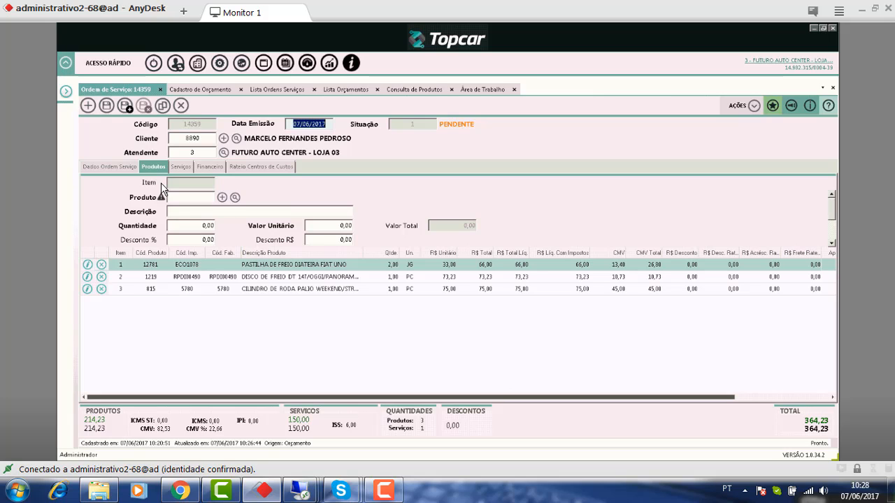
- In the order's Financeiro section, generate the CARTÃO CRÉDITO MASTER 3X installments
{"action": "left_click", "coordinate": [126, 170]}
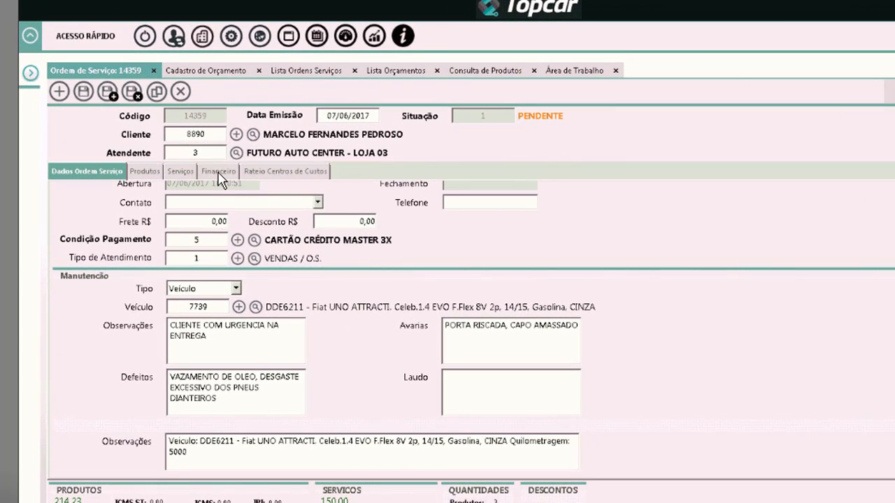
{"action": "left_click", "coordinate": [218, 173]}
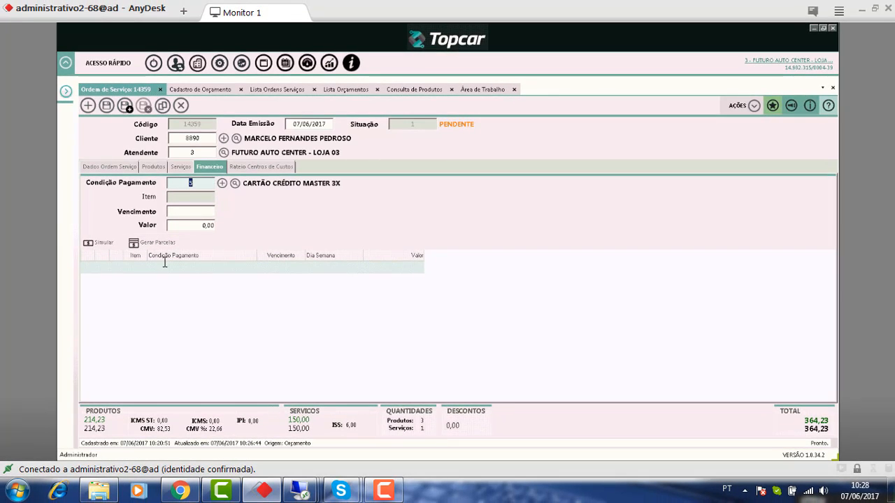
{"action": "left_click", "coordinate": [165, 246]}
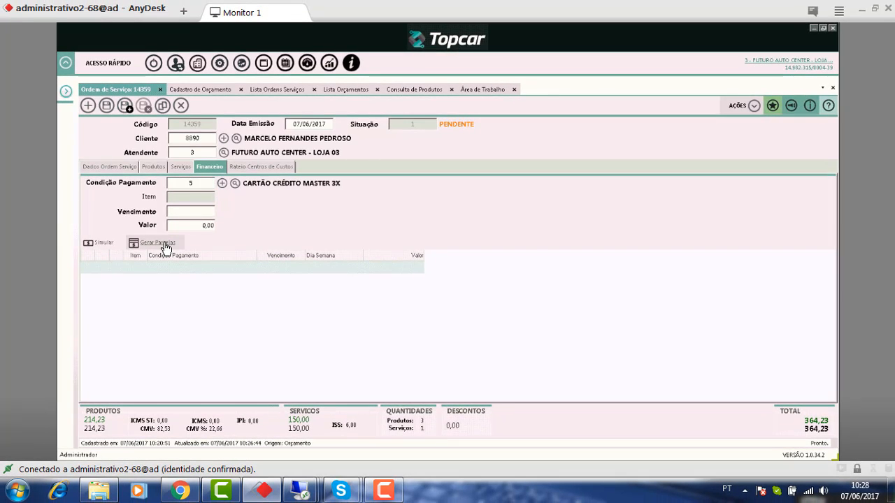
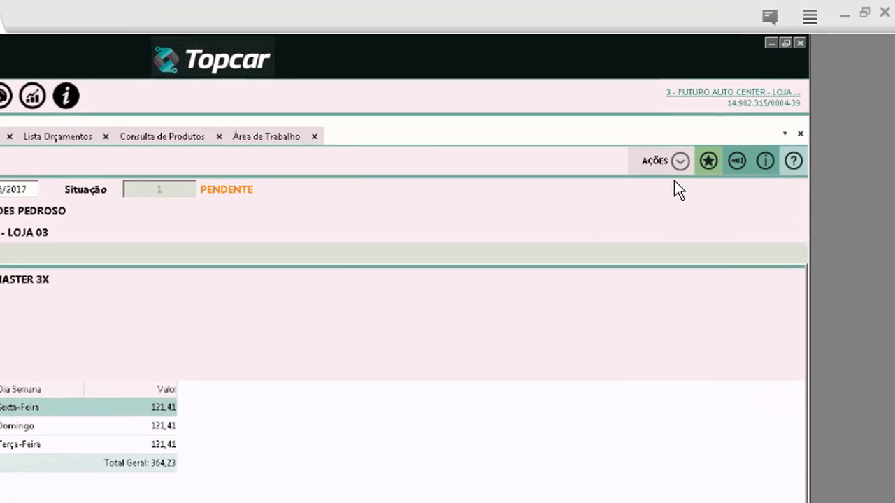
- Print service order 14359 and scroll its report showing total 364,23 and three card instalments
{"action": "left_click", "coordinate": [679, 161]}
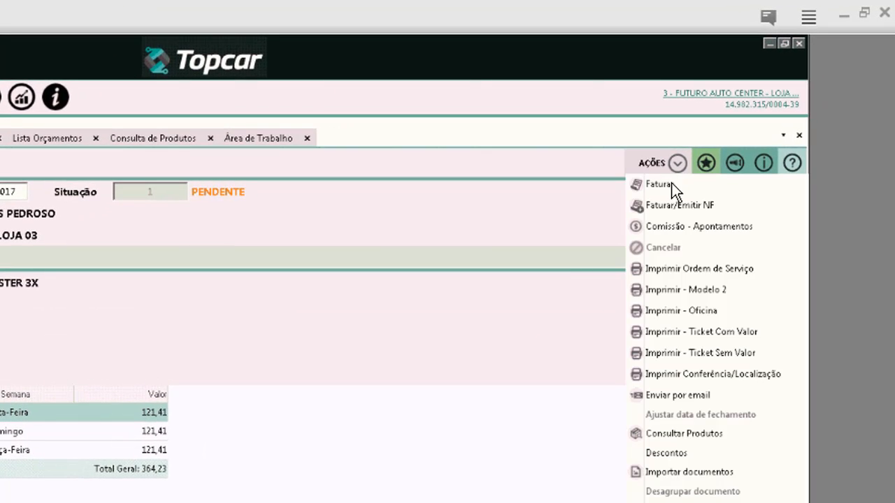
{"action": "left_click", "coordinate": [729, 272]}
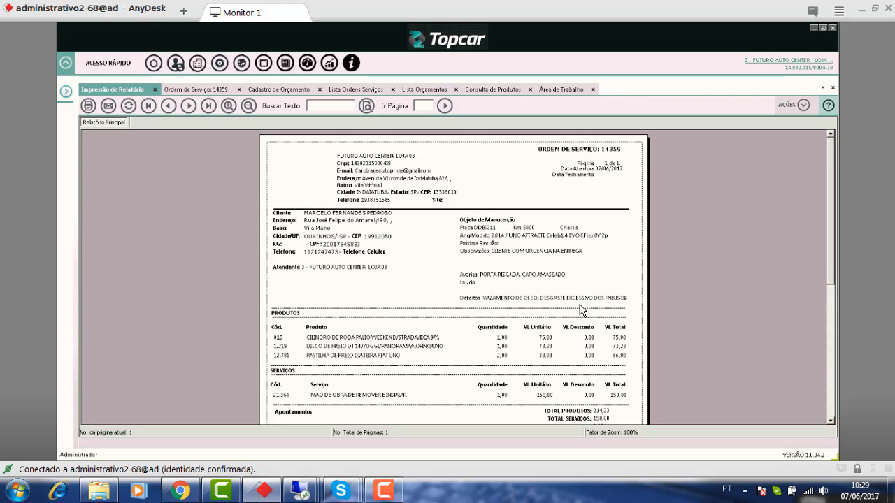
{"action": "scroll", "coordinate": [580, 307], "scroll_direction": "down", "scroll_amount": 5}
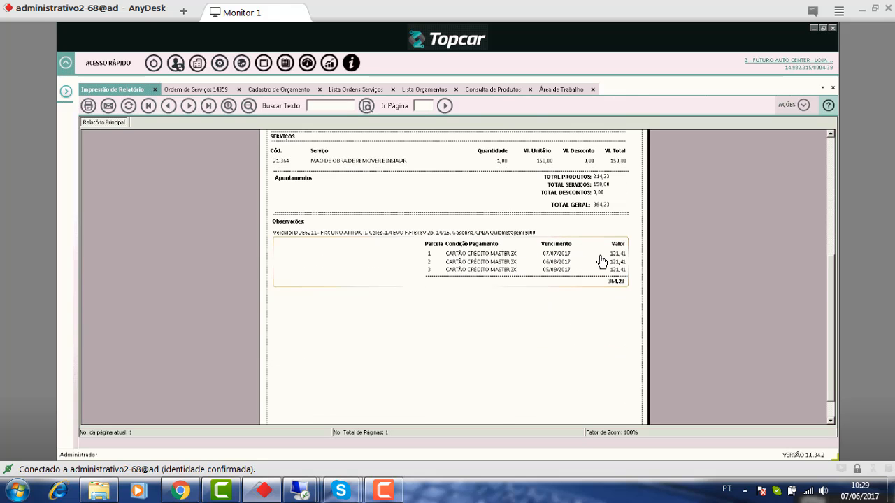
{"action": "scroll", "coordinate": [594, 266], "scroll_direction": "up", "scroll_amount": 5}
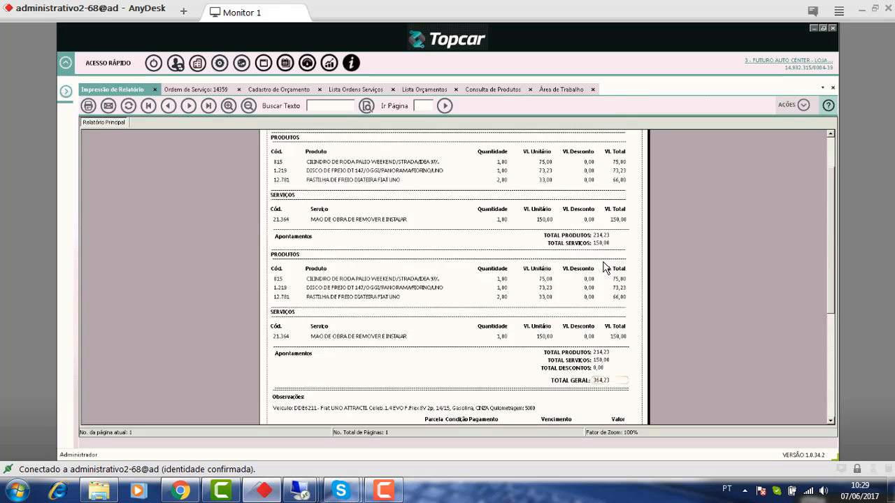
- Close the report and load installment 1 (07/07/2017, 121,41) into the edit form
{"action": "left_click", "coordinate": [155, 90]}
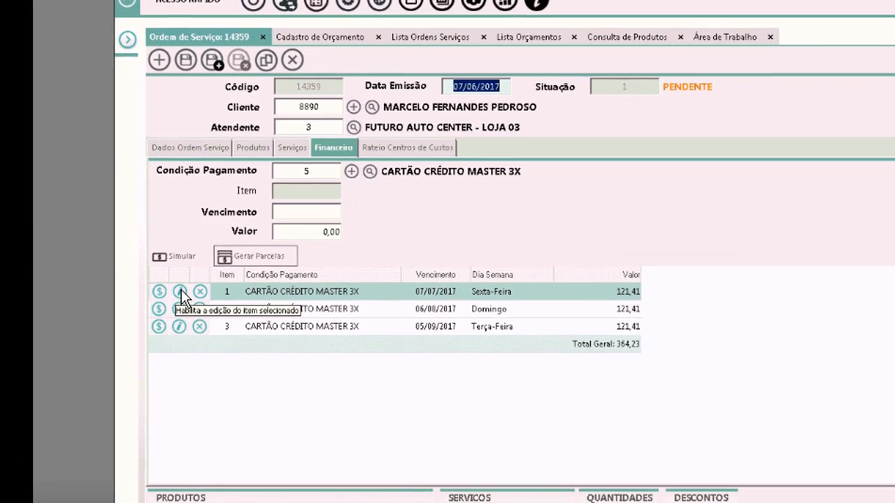
{"action": "left_click", "coordinate": [181, 289]}
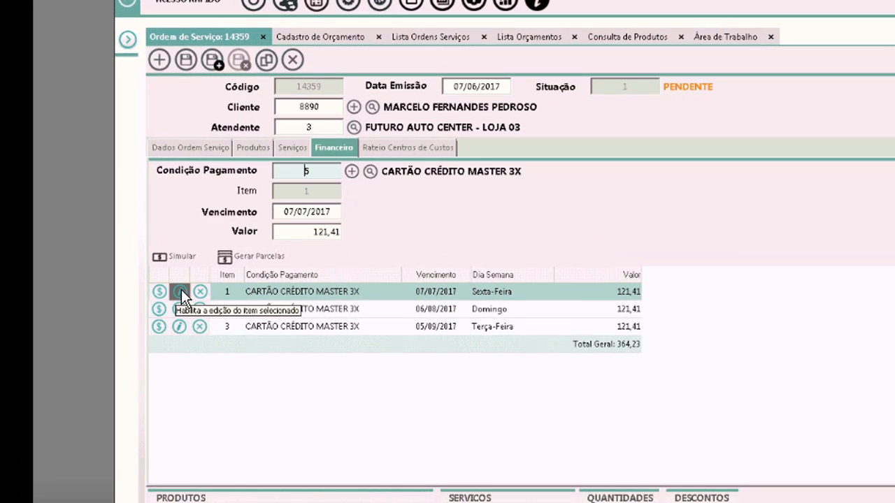
{"action": "left_click", "coordinate": [292, 212]}
{"action": "key", "text": "shift+End"}
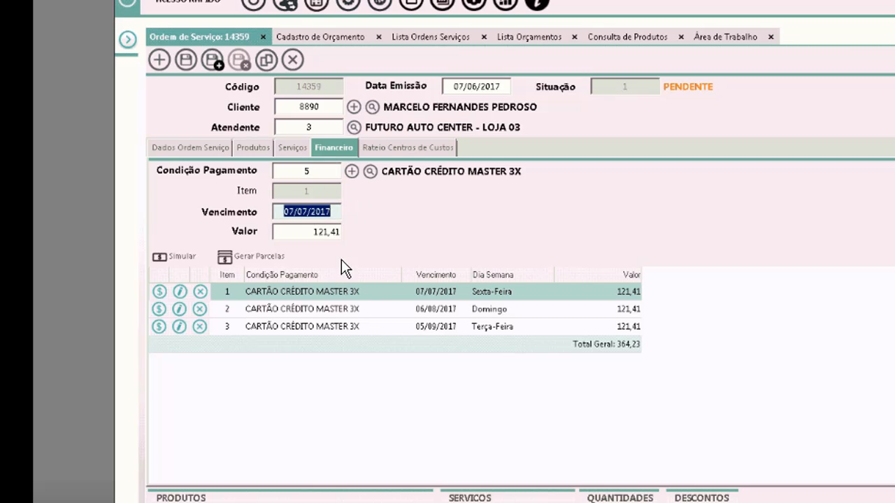
{"action": "left_click", "coordinate": [287, 211]}
{"action": "left_click", "coordinate": [304, 233]}
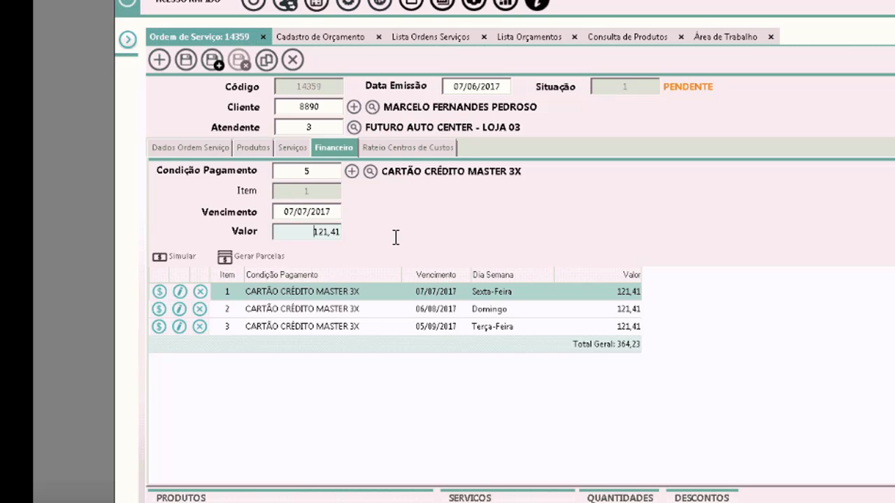
{"action": "key", "text": "shift+End"}
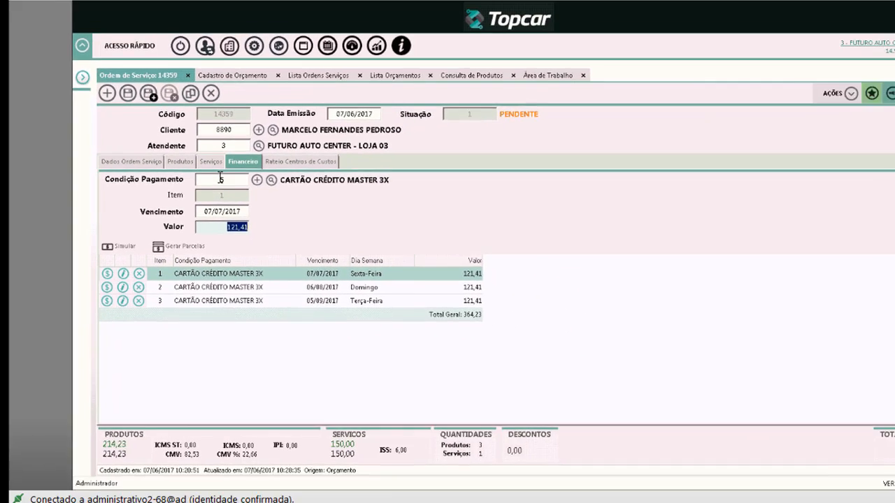
- Re-confirm the first installment unchanged under payment condition 5, then open the Ações menu
{"action": "left_click", "coordinate": [306, 172]}
{"action": "left_click_drag", "start_coordinate": [232, 191], "coordinate": [243, 193]}
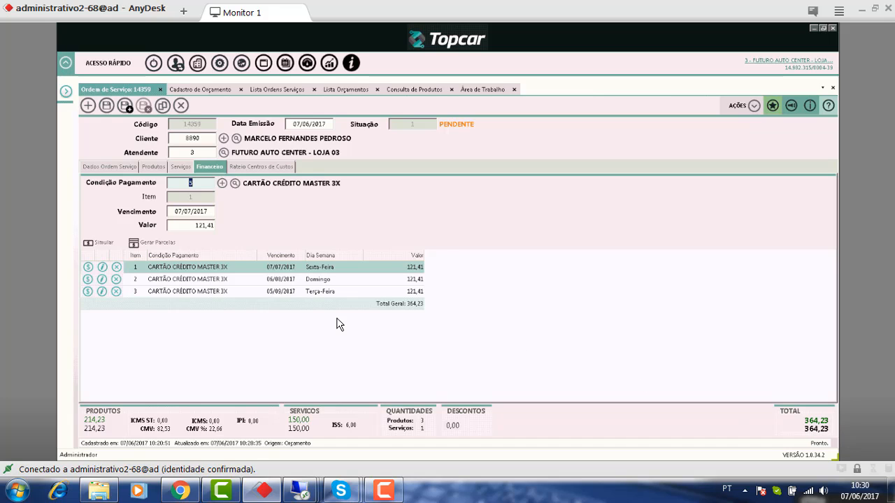
{"action": "key", "text": "Return"}
{"action": "key", "text": "Return"}
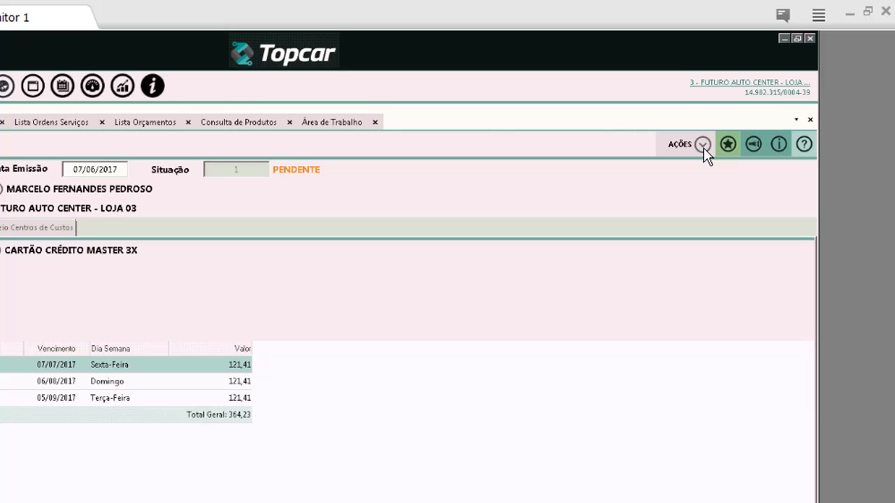
{"action": "left_click", "coordinate": [754, 106]}
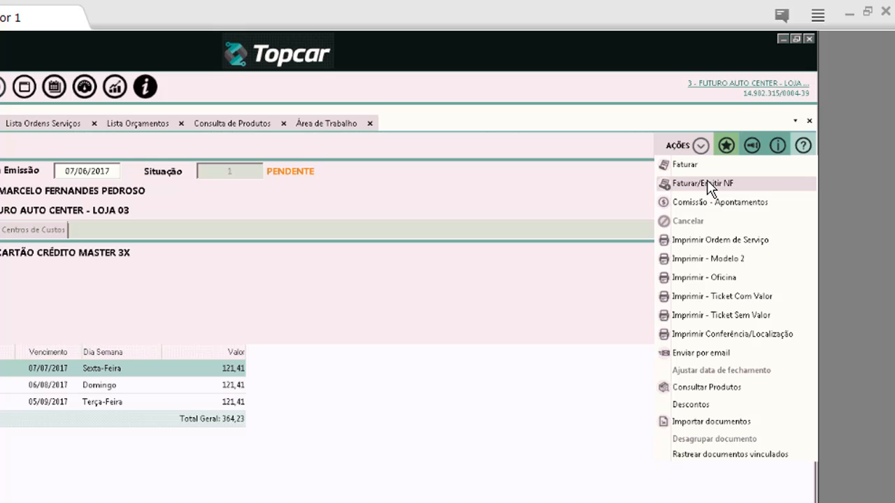
- Invoice via Faturar/Emitir NF, creating notes 15951 (parts, 214,23) and 15952 (services NFS-e, 150,00)
{"action": "left_click", "coordinate": [707, 183]}
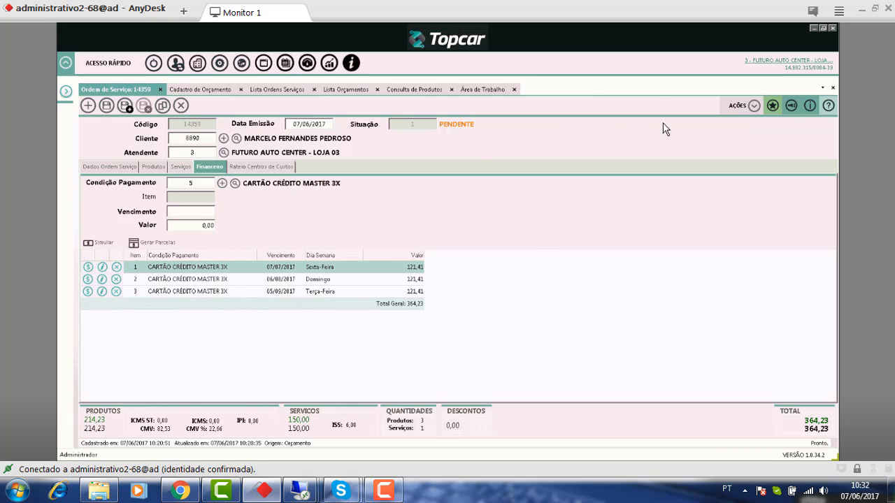
{"action": "left_click", "coordinate": [754, 105]}
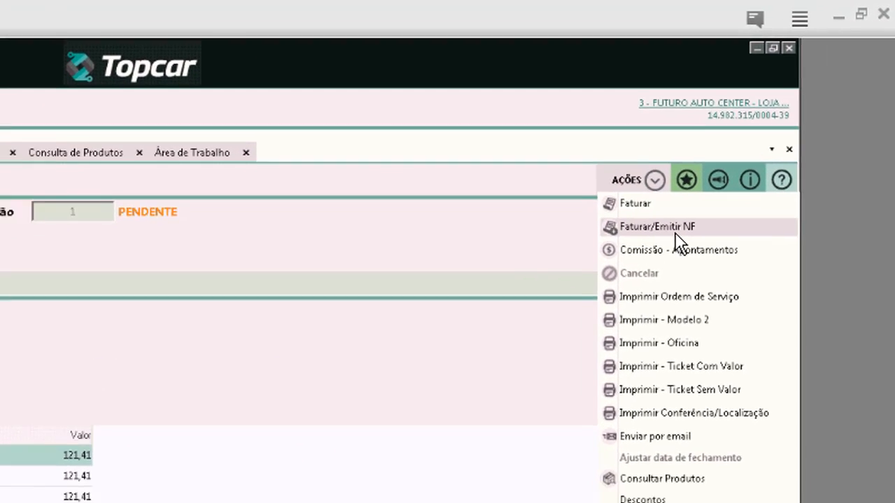
{"action": "left_click", "coordinate": [662, 248]}
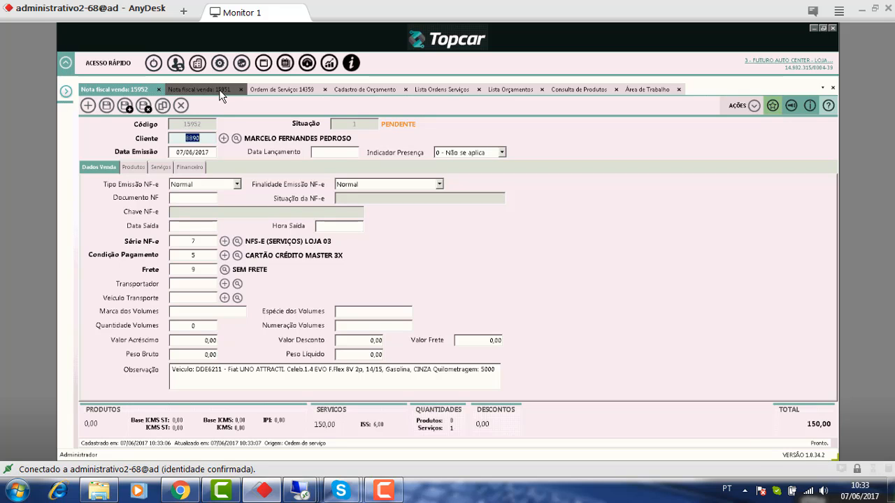
- Review sales notes 15951 and 15952, ending on parts NF-e 15951 totalling 214,23
{"action": "left_click", "coordinate": [221, 90]}
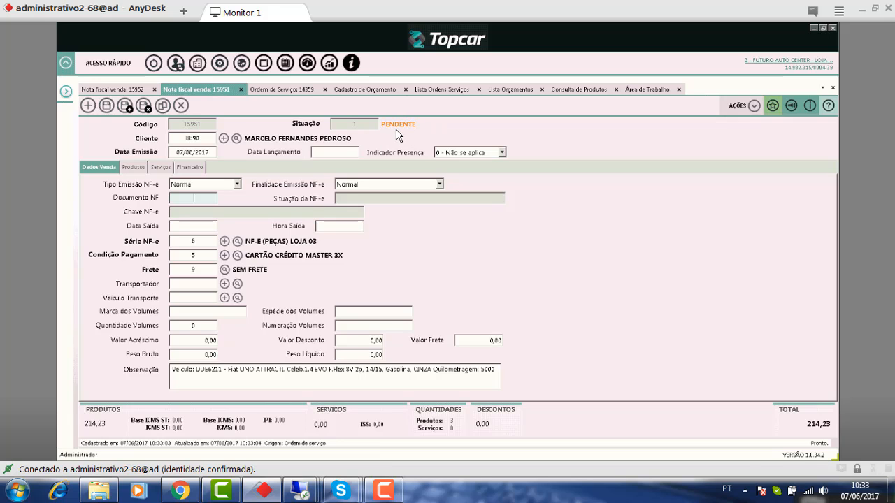
{"action": "left_click", "coordinate": [108, 87]}
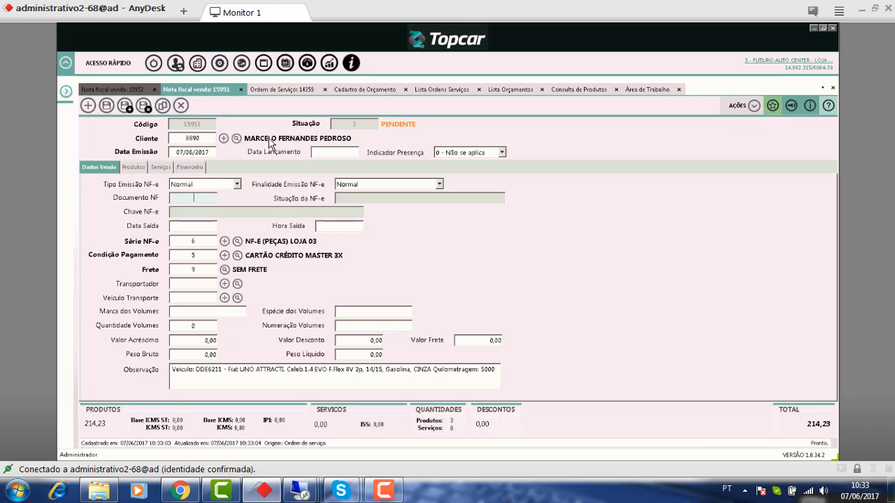
{"action": "left_click", "coordinate": [123, 91]}
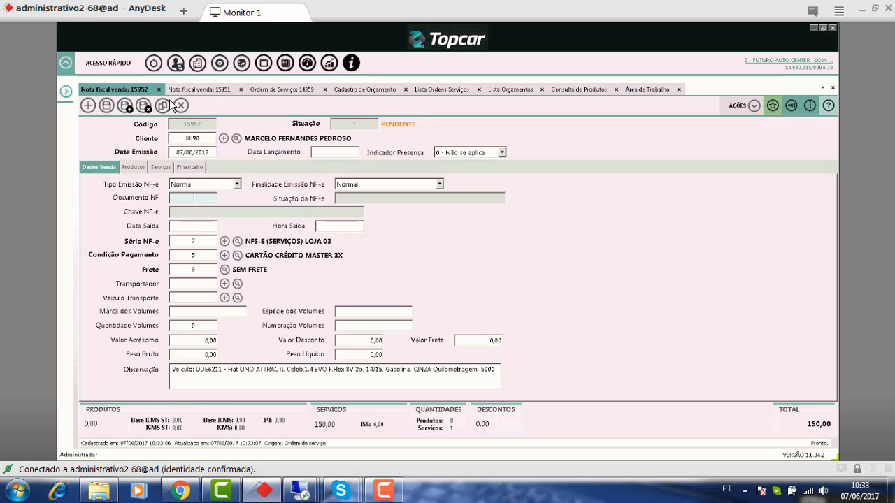
{"action": "left_click", "coordinate": [218, 91]}
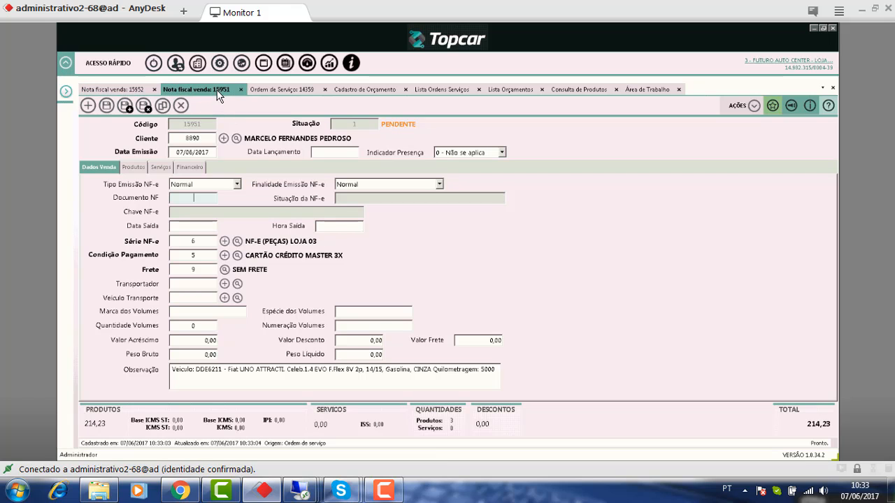
{"action": "left_click", "coordinate": [754, 106]}
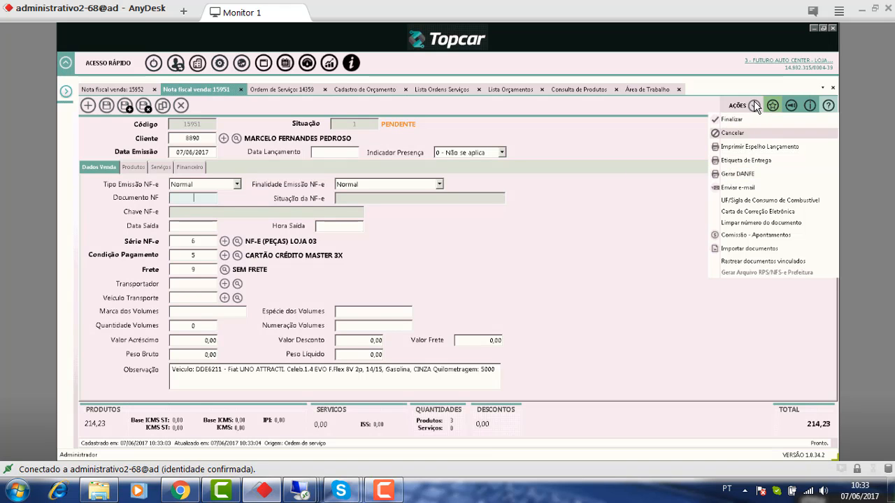
{"action": "left_click", "coordinate": [732, 175]}
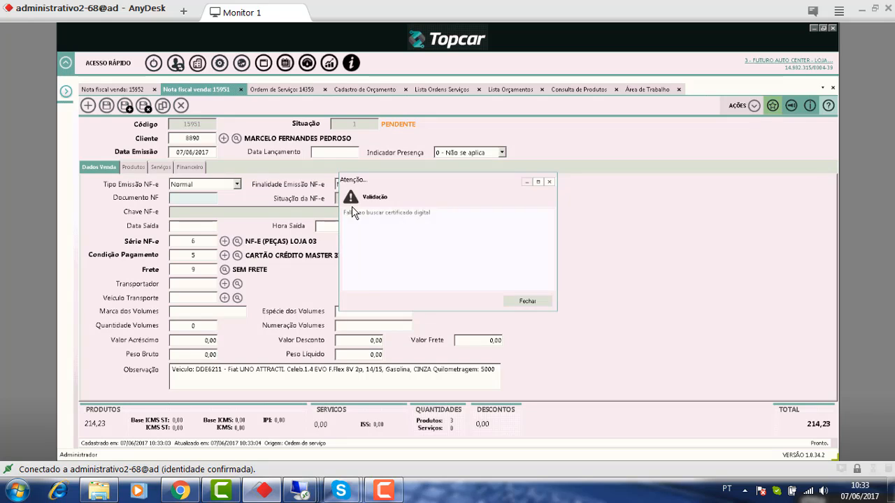
{"action": "left_click", "coordinate": [536, 301]}
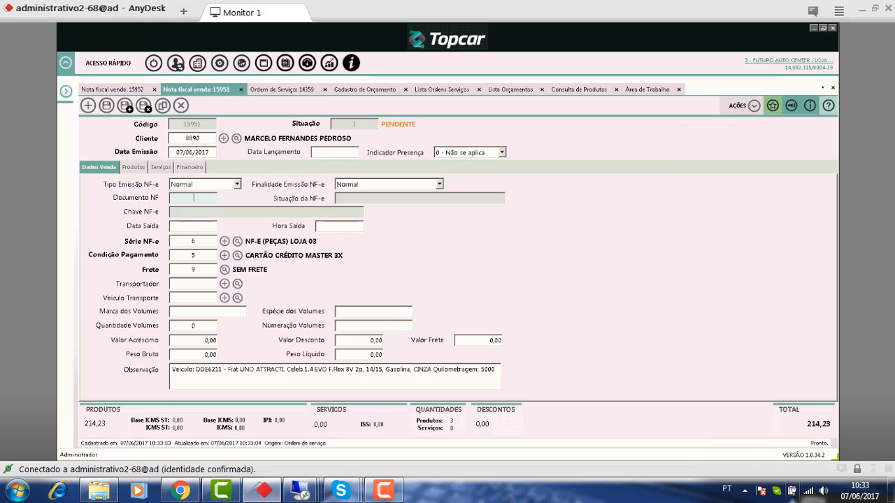
{"action": "left_click", "coordinate": [745, 491]}
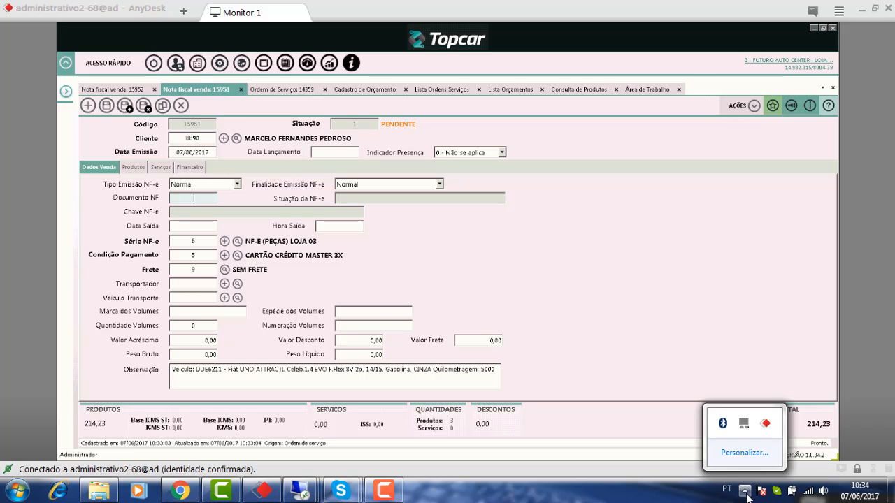
{"action": "left_click", "coordinate": [684, 497]}
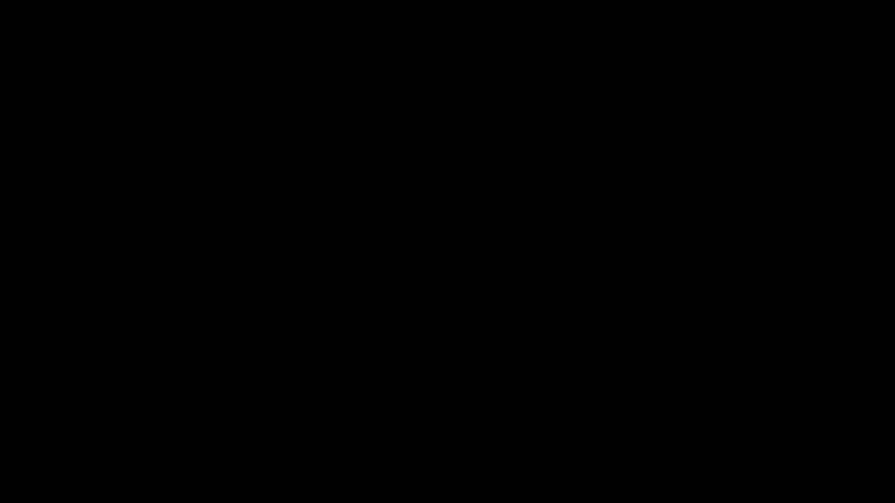